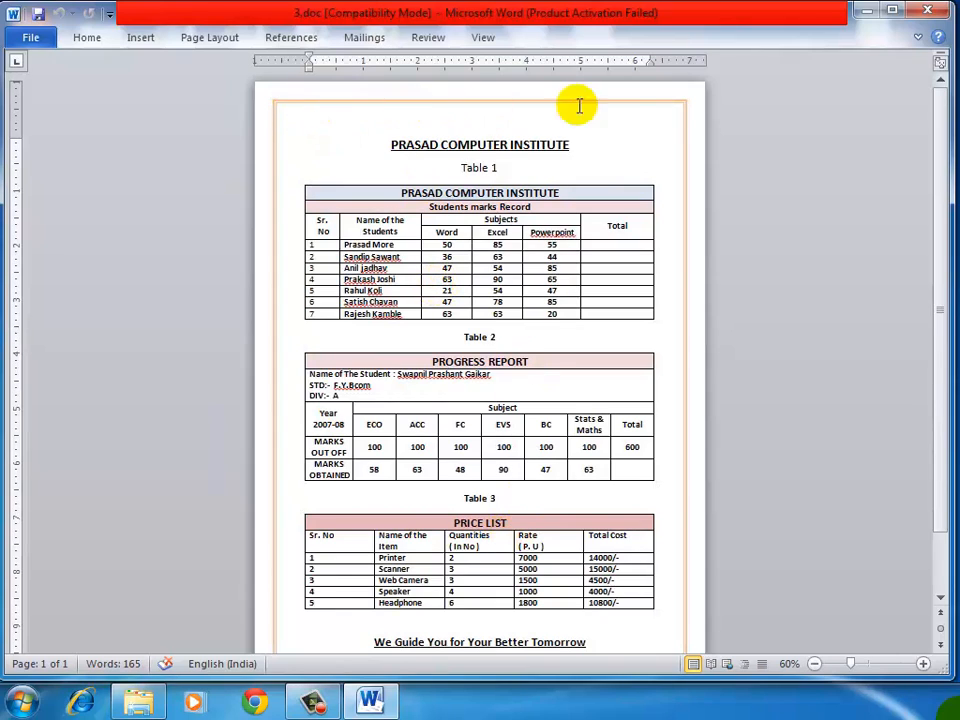
Step: Review the three tables and the closing line in 3.doc, including a closer look at 100% zoom
scroll(587, 445, "down", 2)
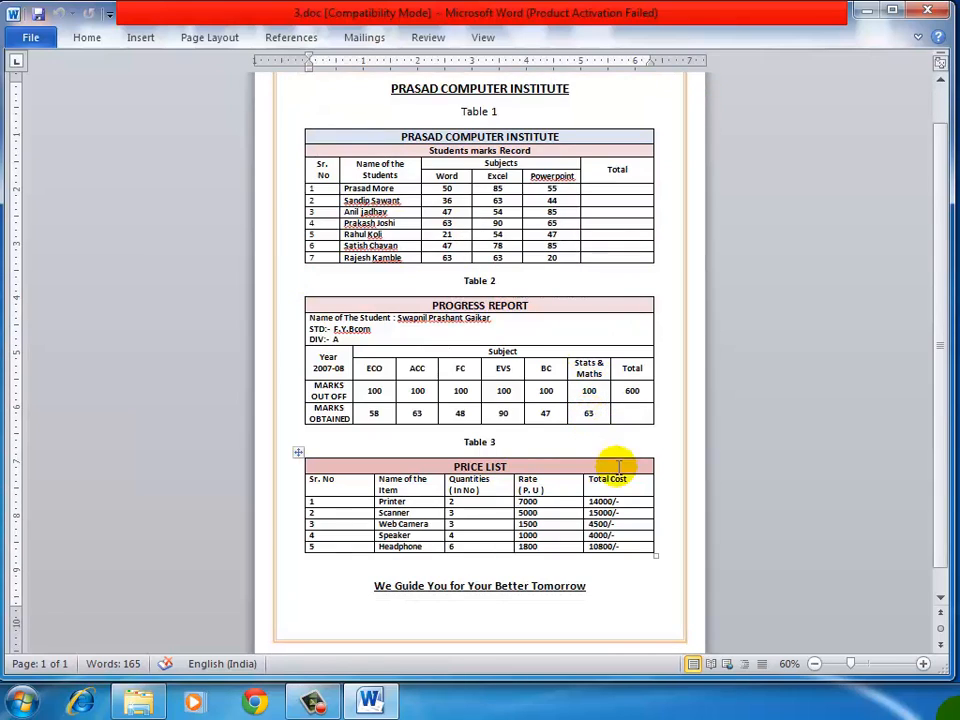
scroll(541, 487, "up", 2)
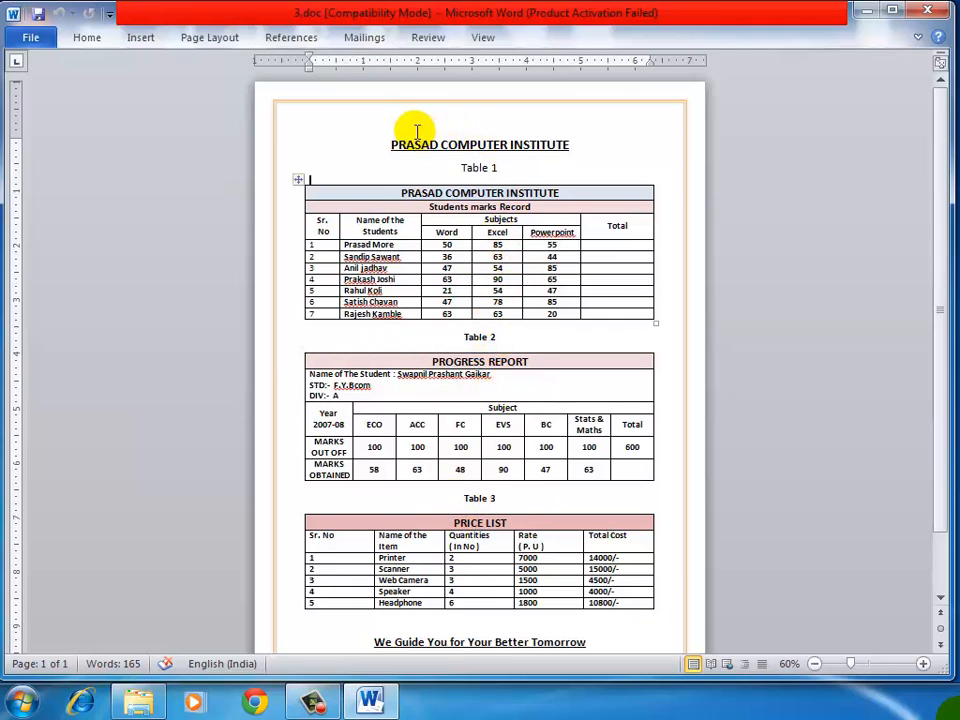
left_click_drag(400, 135, 504, 135)
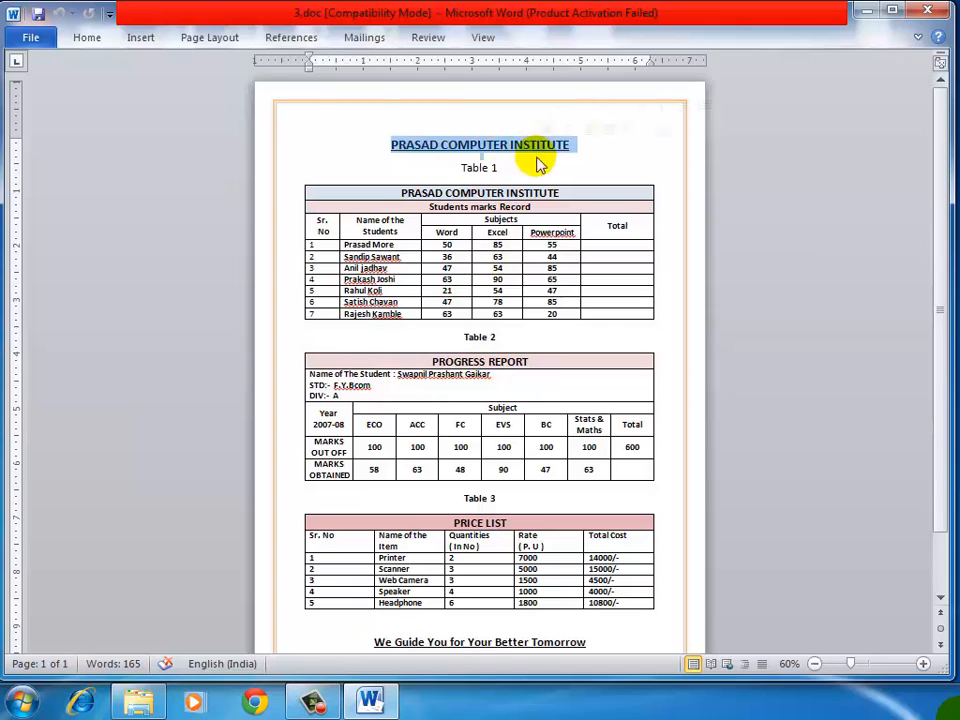
left_click(482, 167)
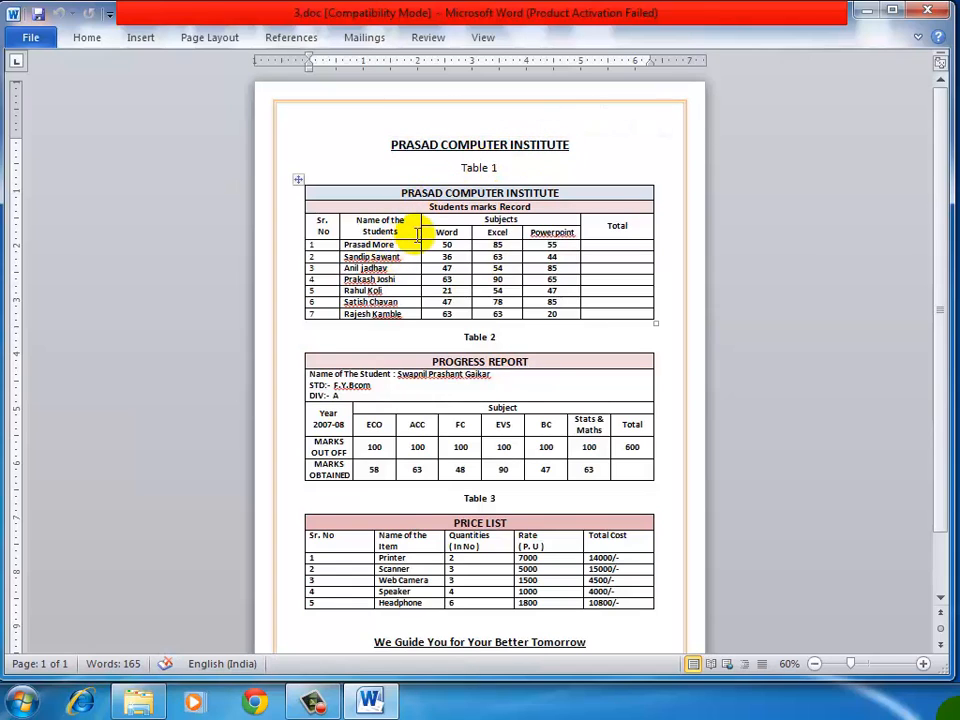
scroll(422, 238, "down", 2)
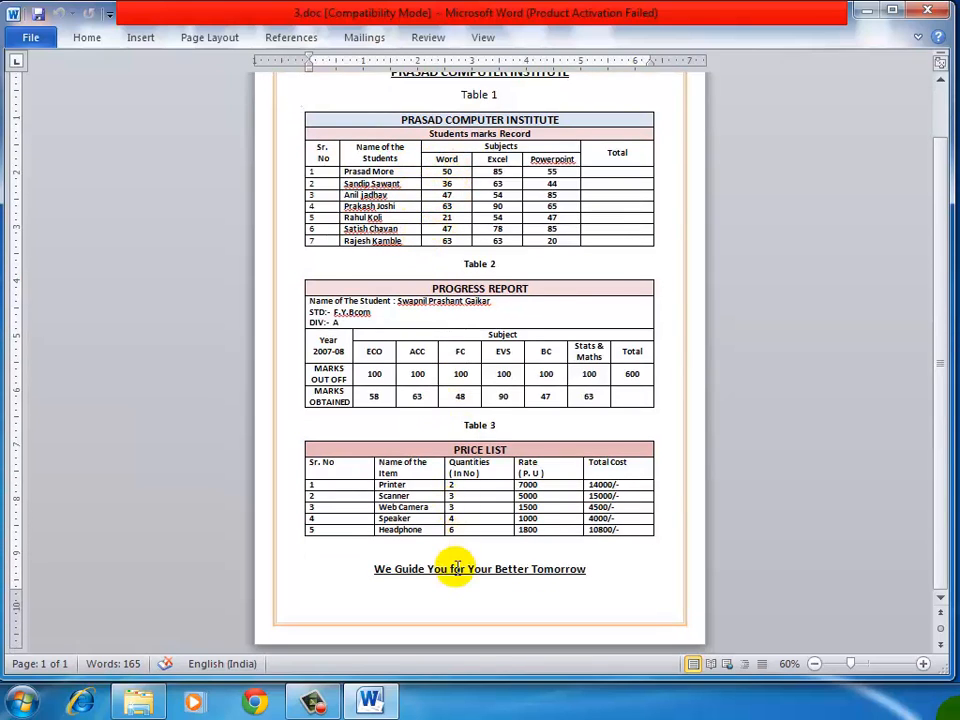
scroll(443, 410, "up", 2)
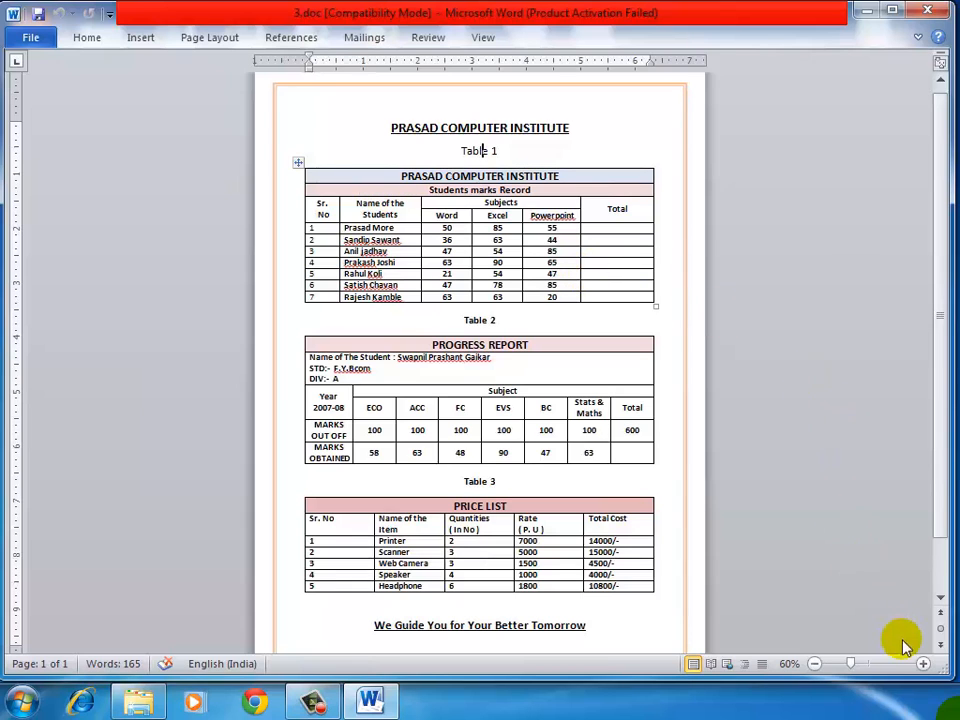
left_click(922, 665)
left_click(922, 665)
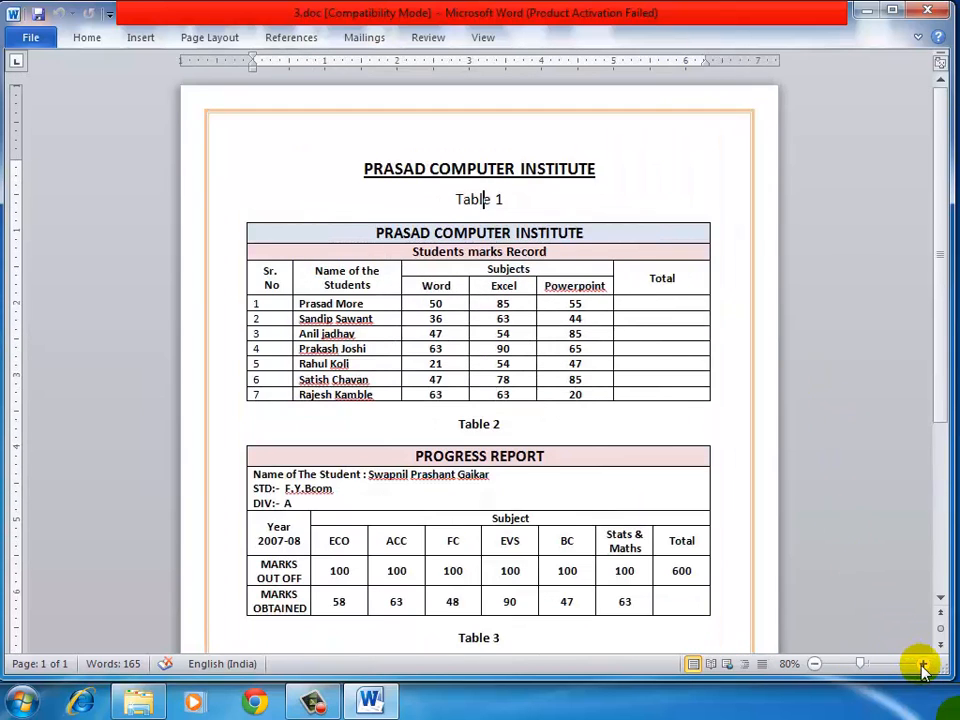
left_click(922, 665)
left_click(922, 665)
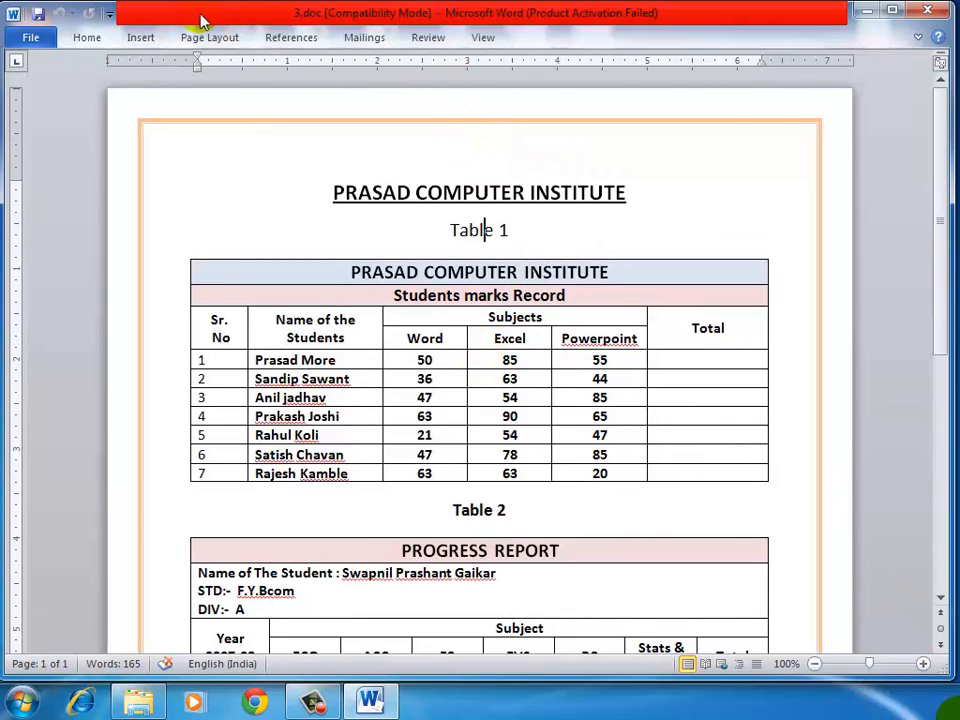
Step: Keep the ribbon expanded and create a new blank document
double_click(86, 37)
left_click(420, 355)
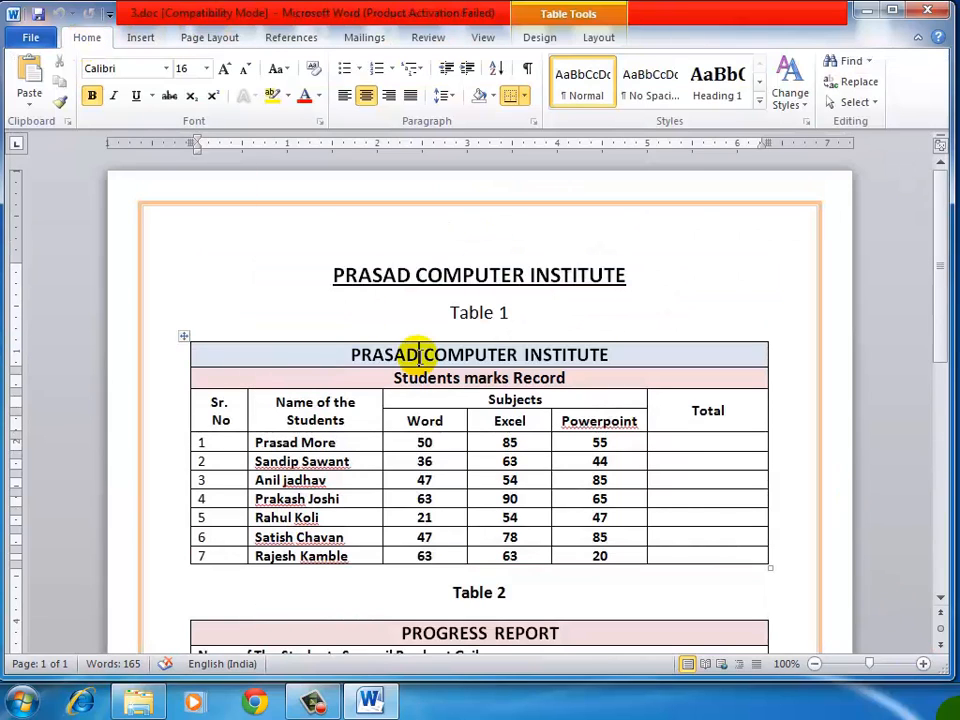
key("ctrl+n")
Step: Copy the "PRASAD COMPUTER INSTITUTE" heading and the "Table 1" line from 3.doc into the new document
mouse_move(370, 705)
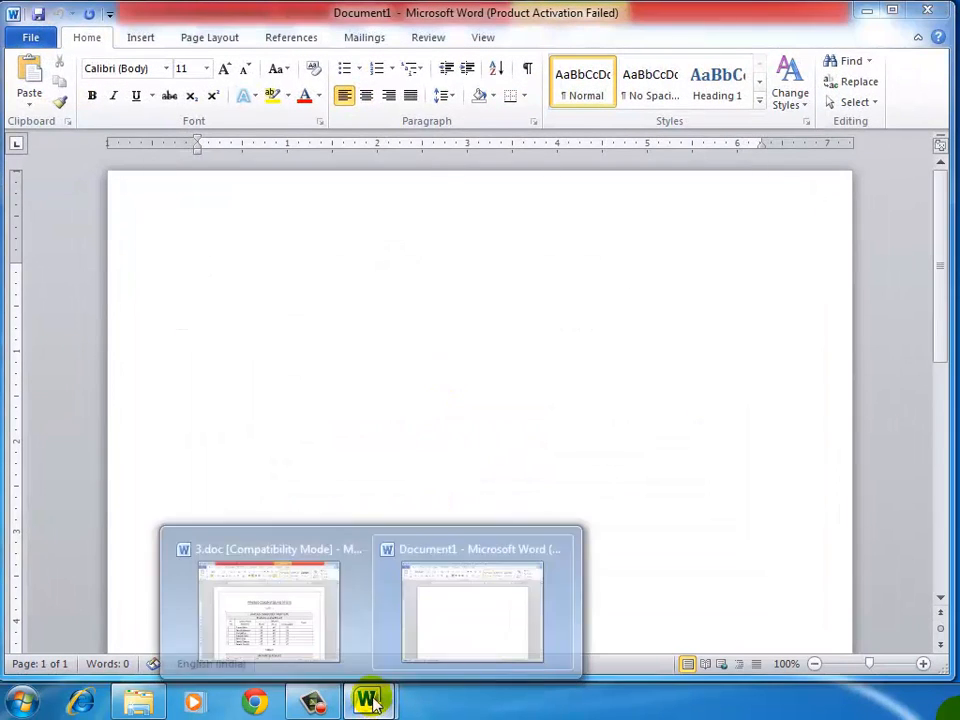
left_click(285, 588)
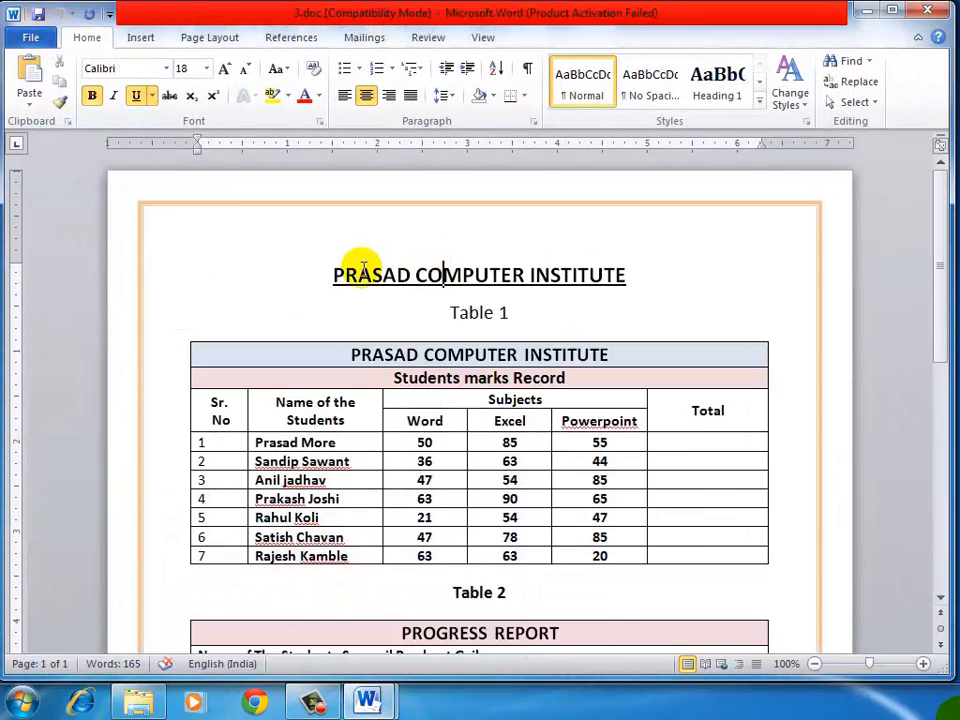
left_click_drag(450, 312, 523, 311)
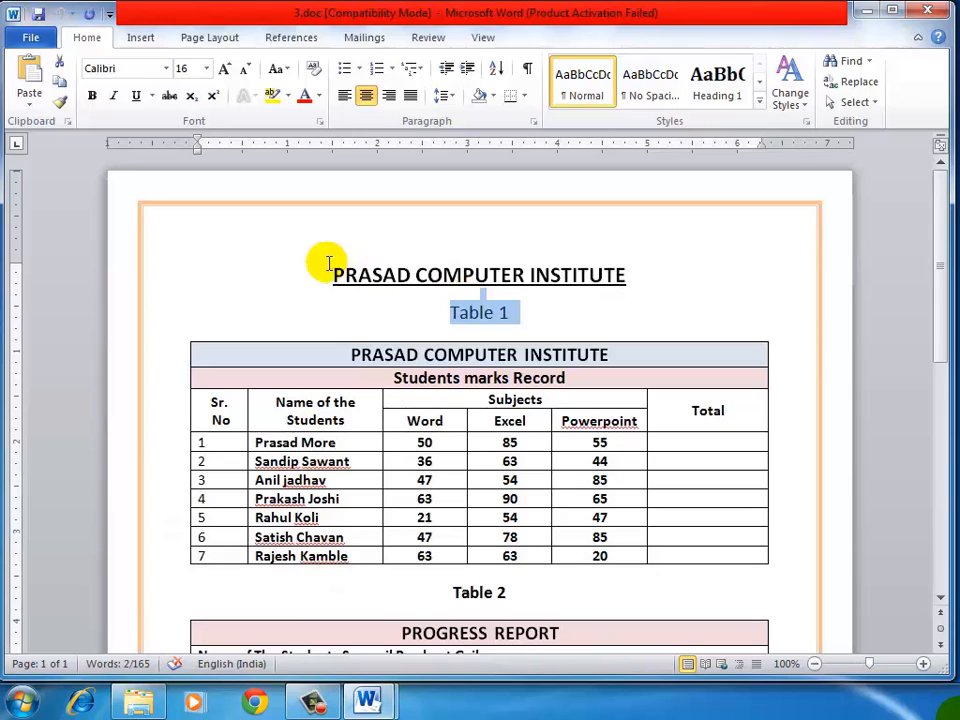
left_click_drag(329, 263, 527, 313)
key("ctrl+c")
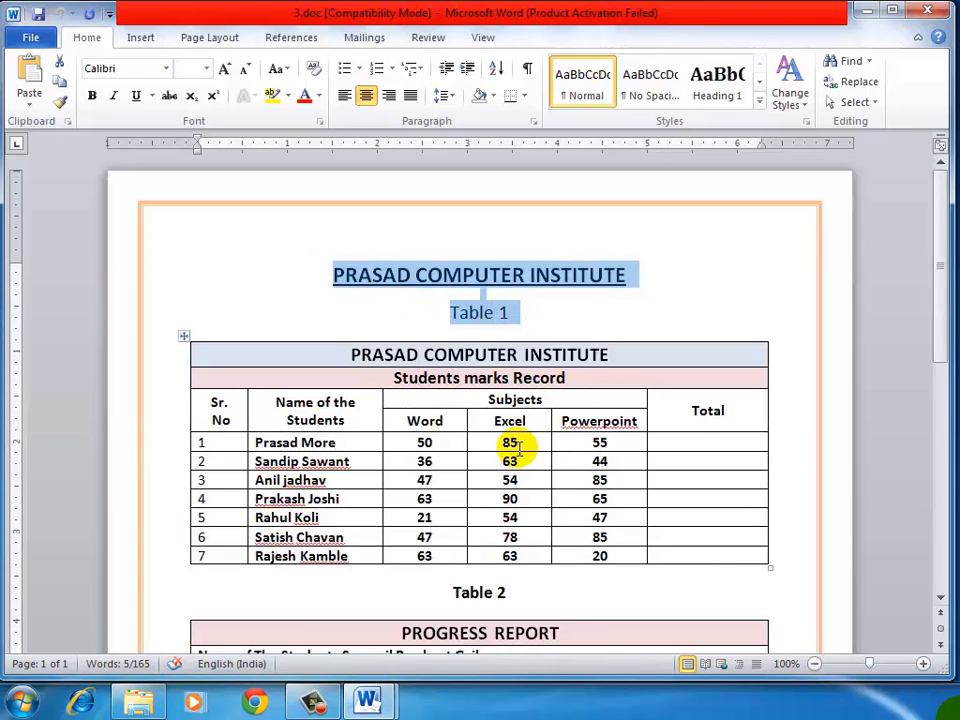
left_click(370, 698)
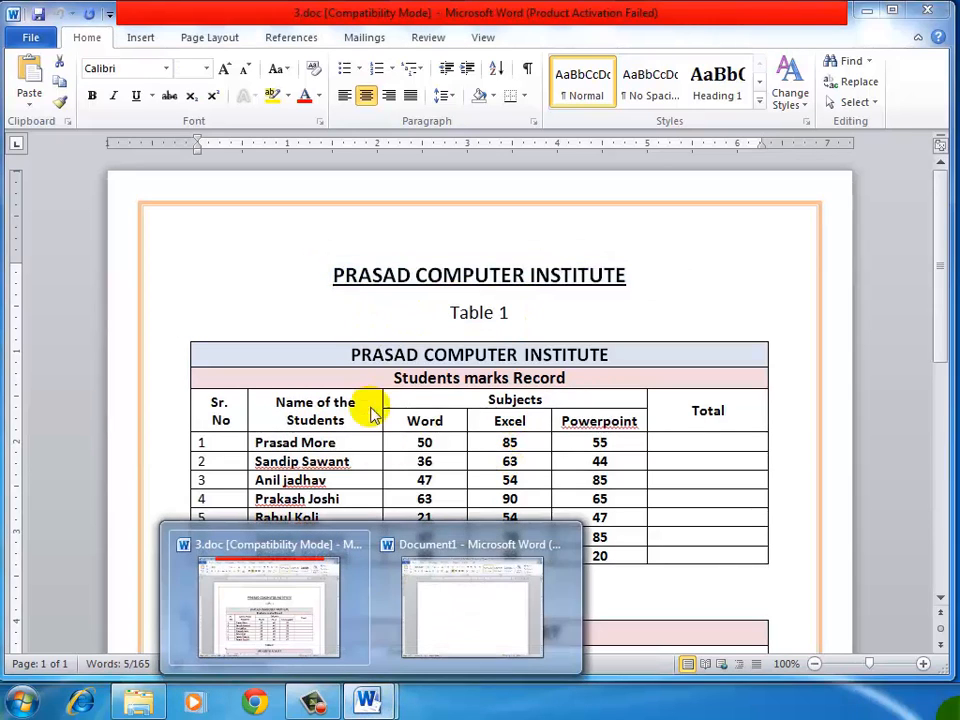
left_click(424, 620)
key("ctrl+v")
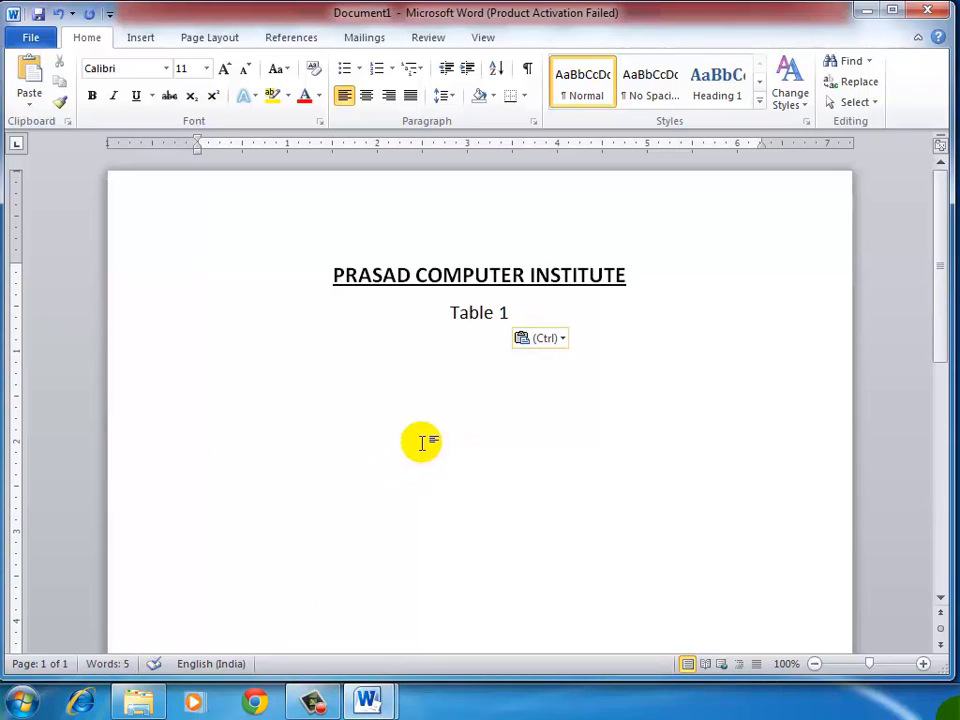
Step: Clear all formatting from the pasted heading and "Table 1" line
key("ctrl+a")
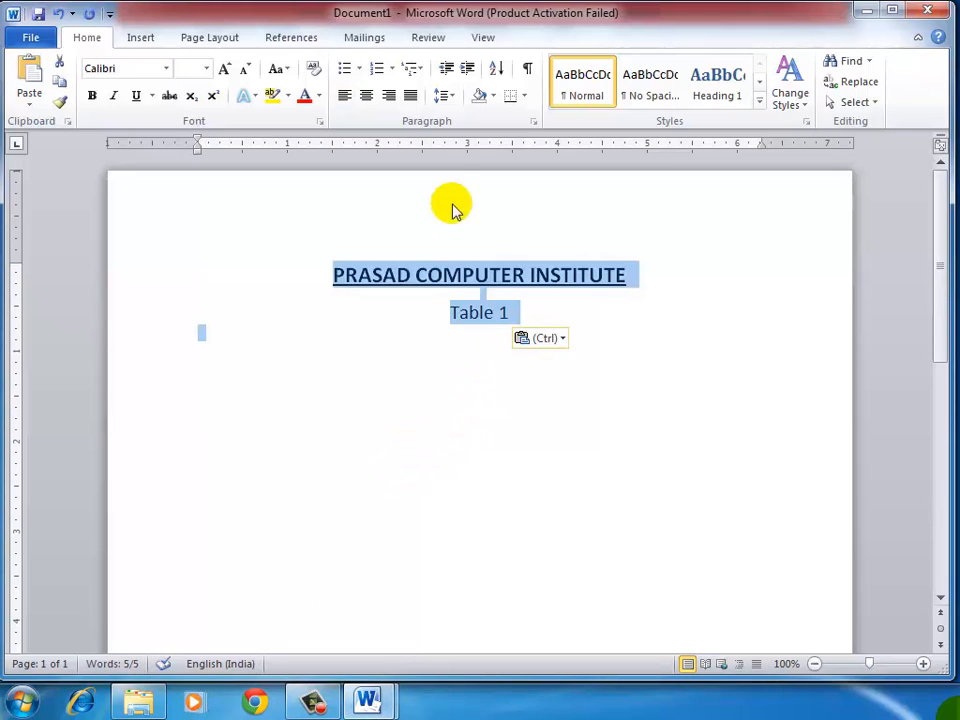
left_click(313, 70)
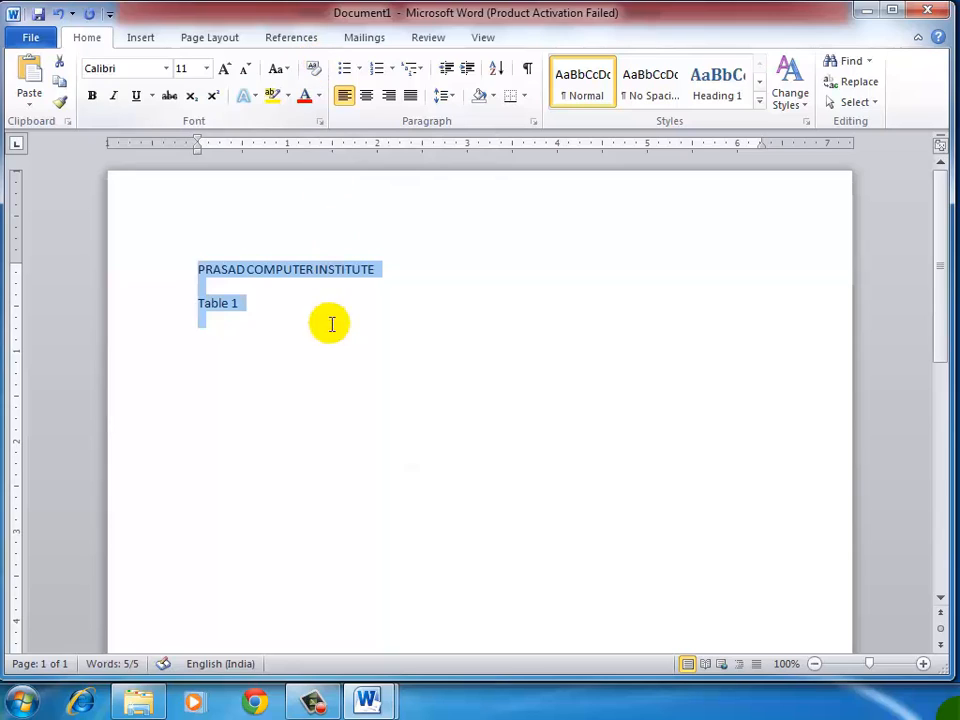
left_click(272, 298)
Step: Remove the empty line between the heading and "Table 1", and start a new line below "Table 1"
left_click(405, 270)
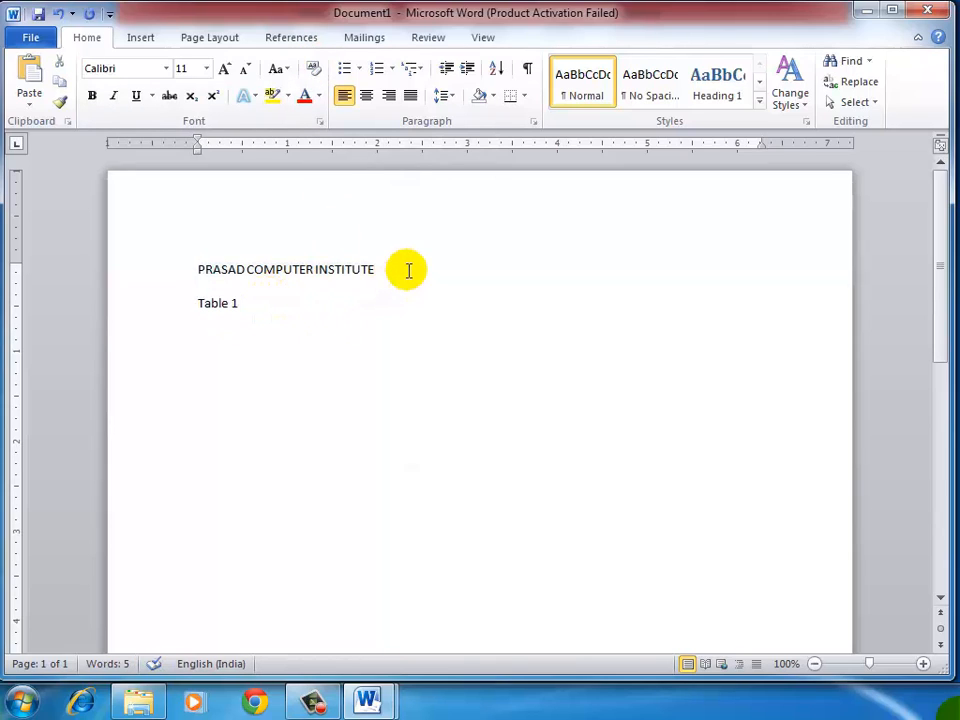
key("Delete")
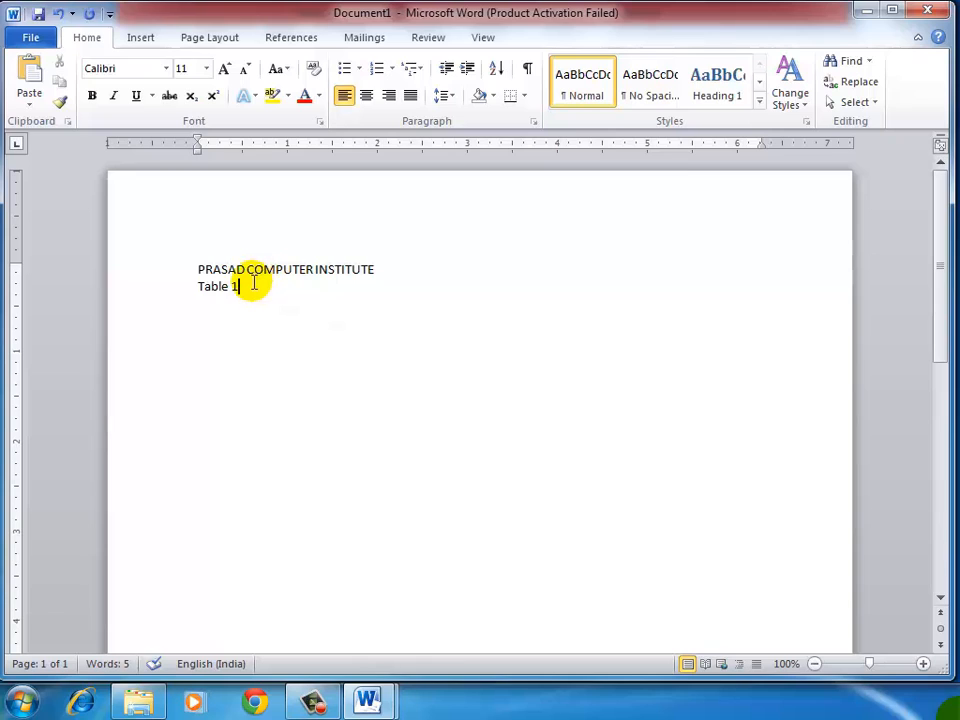
key("Return")
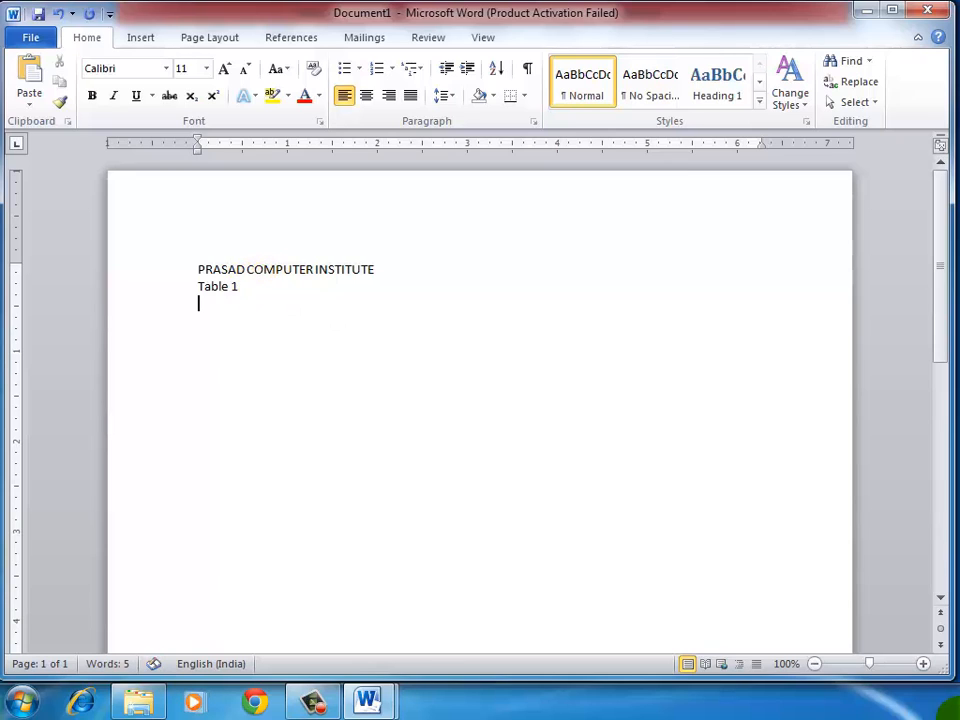
Step: Switch to 3.doc and examine the columns of Table 1, from Sr. No through the subject marks to Total
mouse_move(370, 700)
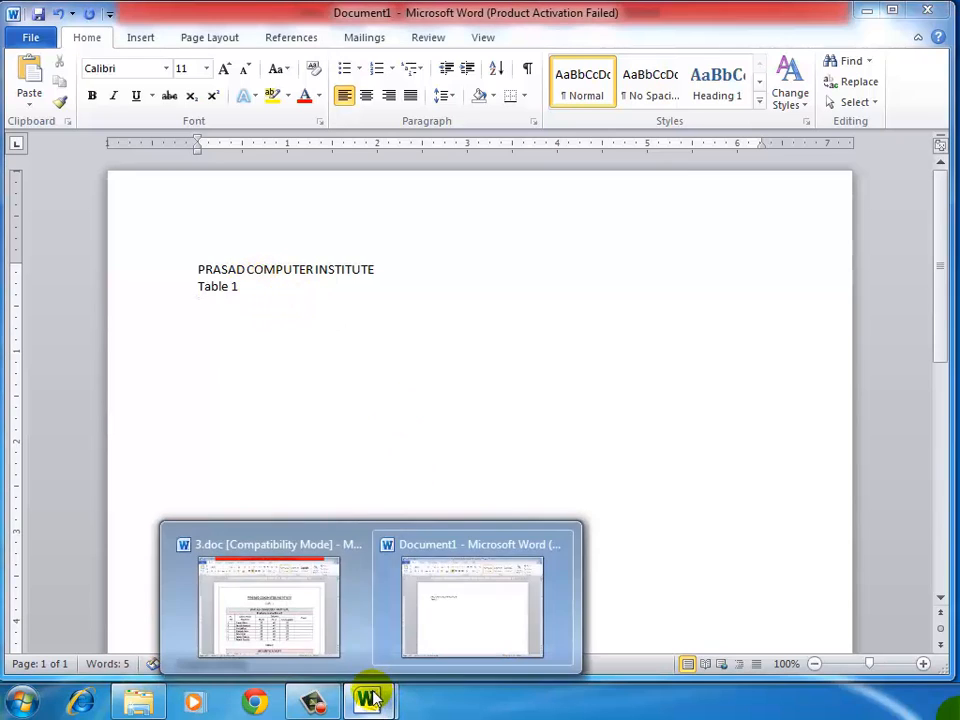
mouse_move(291, 627)
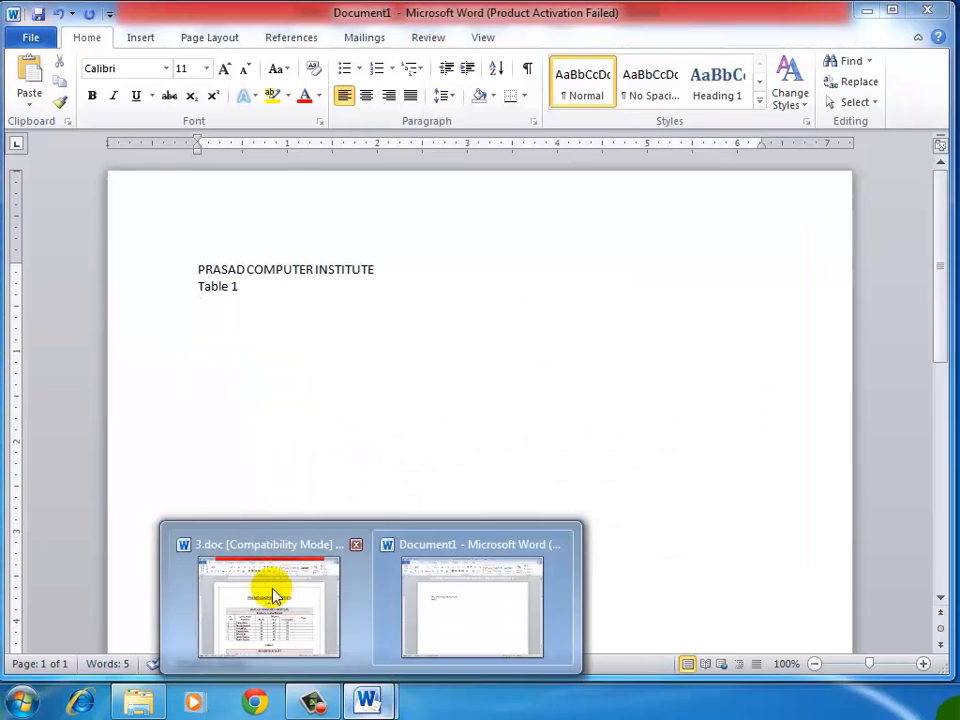
left_click(266, 580)
left_click(344, 419)
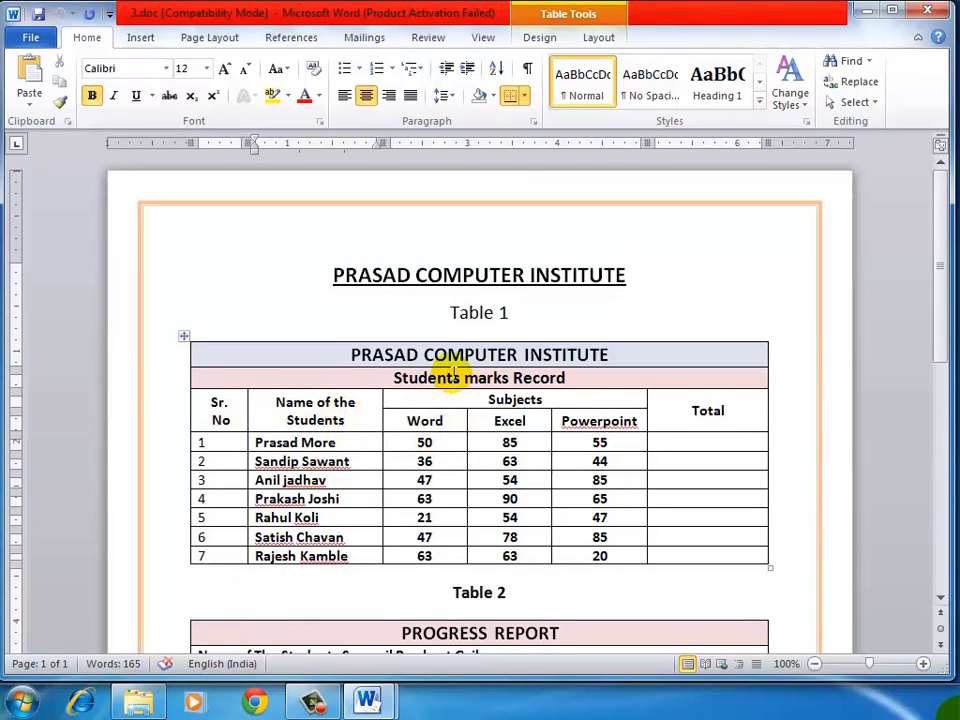
scroll(461, 375, "down", 2)
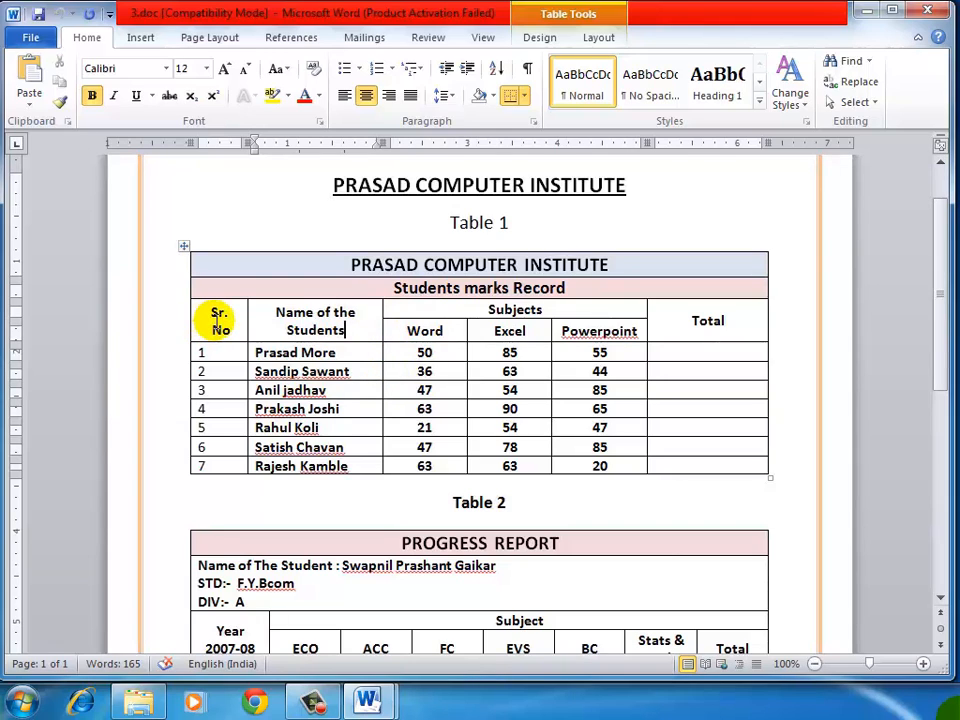
left_click_drag(217, 320, 214, 458)
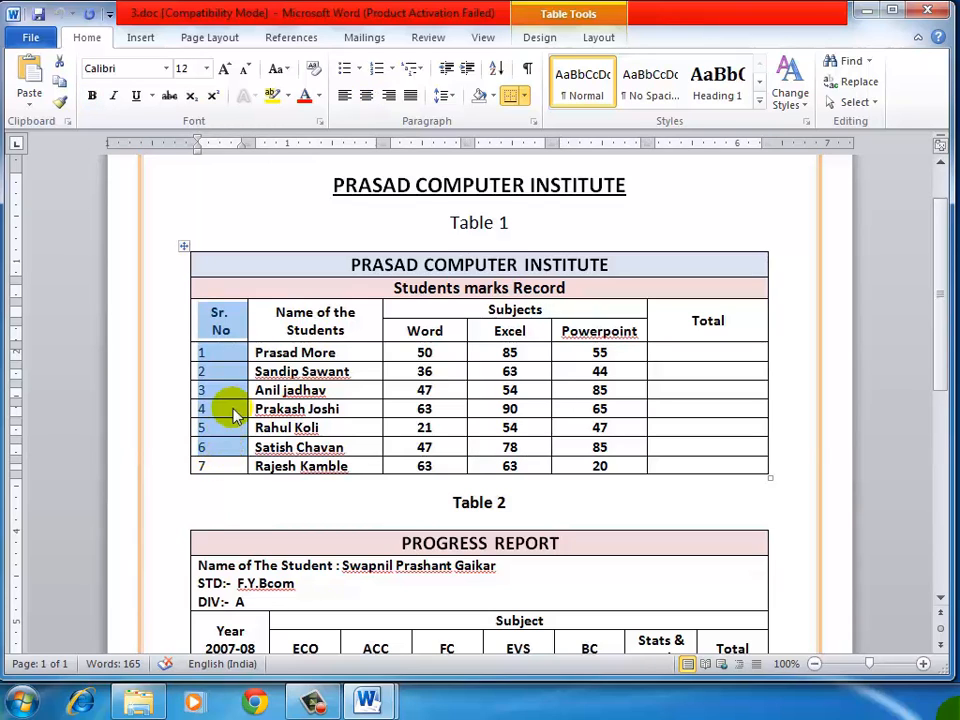
left_click(279, 317)
left_click_drag(403, 352, 403, 466)
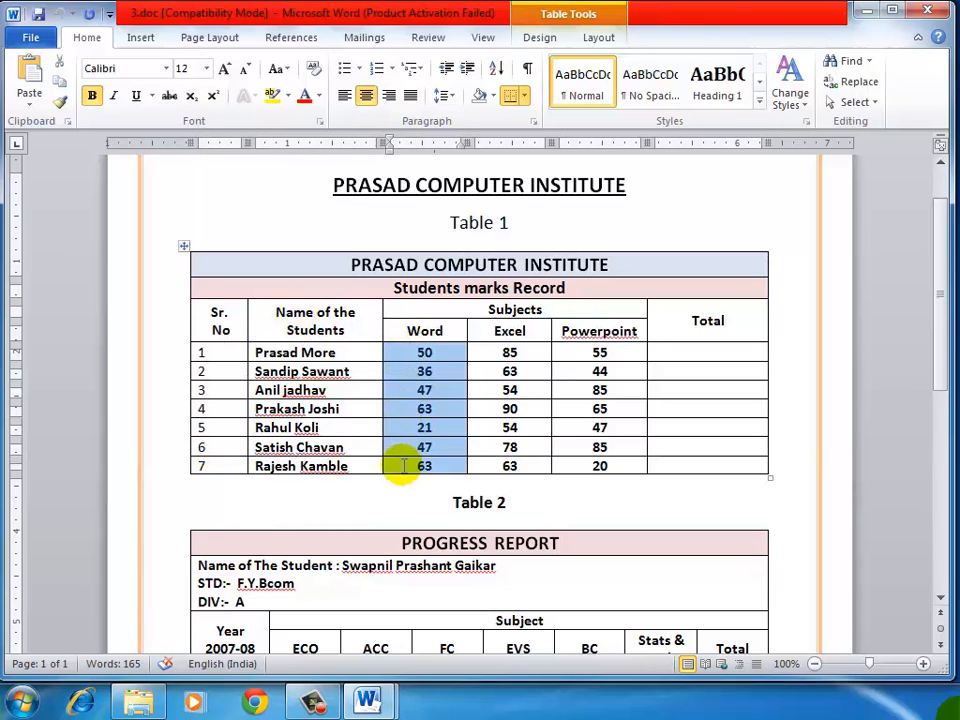
left_click(598, 331)
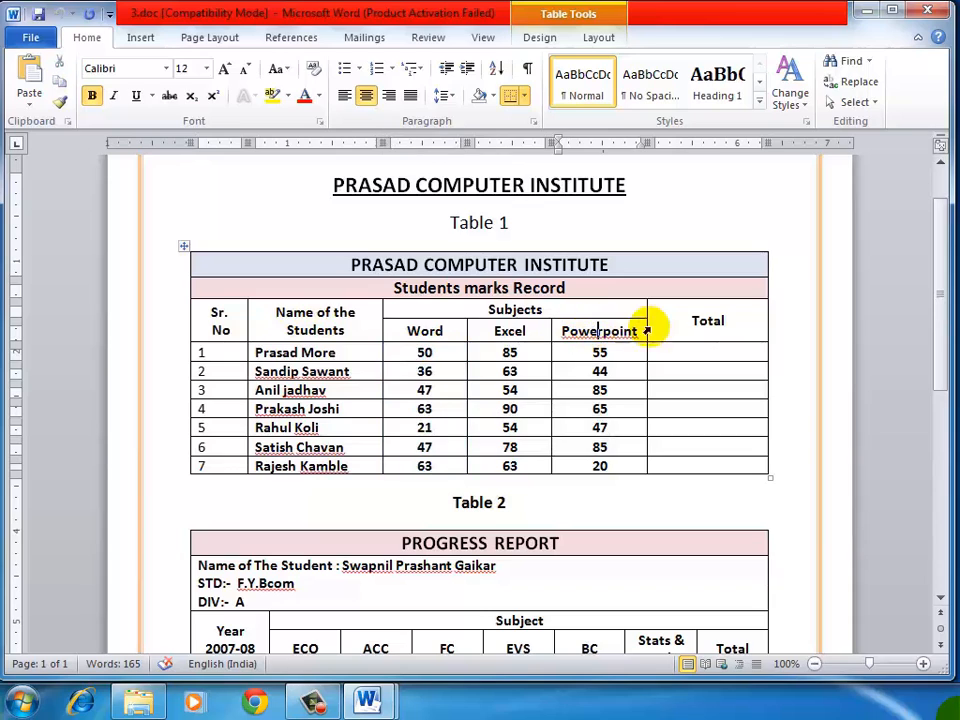
left_click(691, 320)
left_click_drag(691, 320, 694, 466)
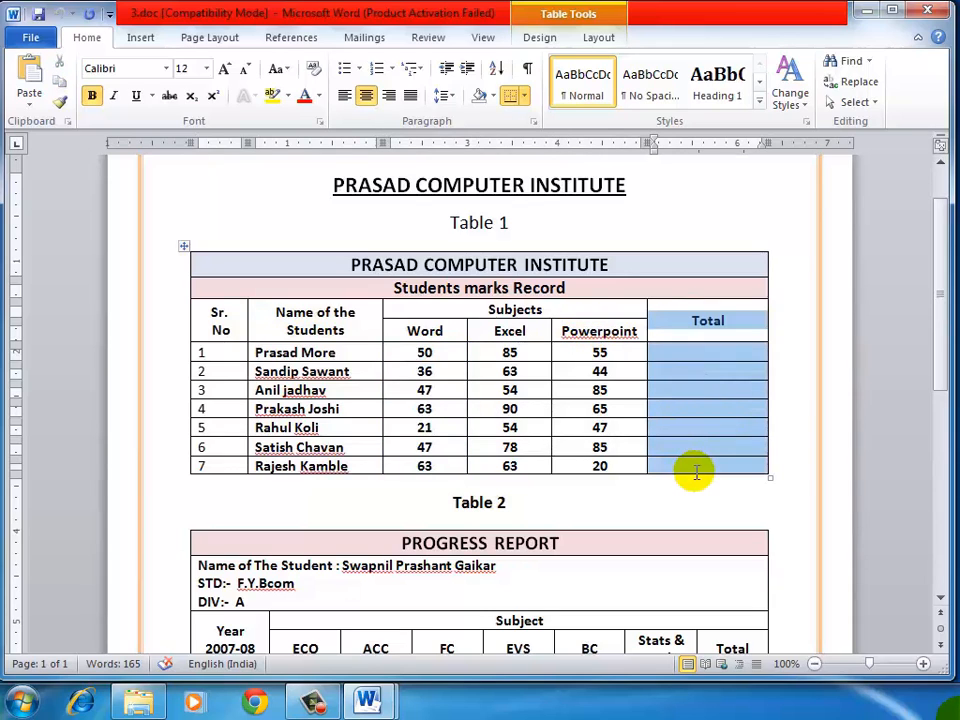
left_click(659, 325)
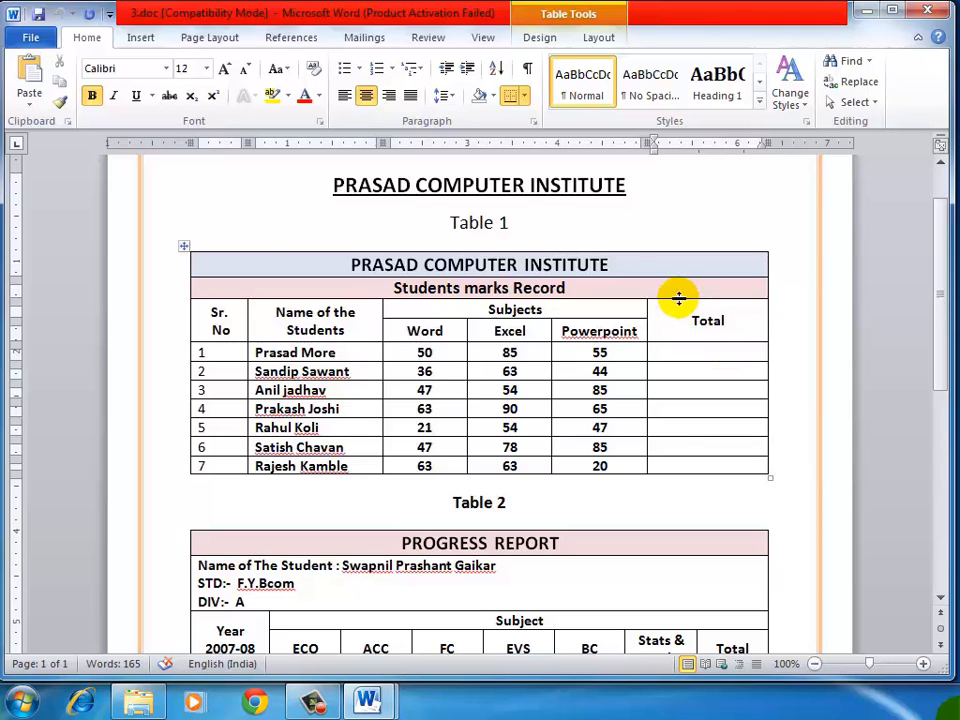
Step: Examine Table 1's title row, "Students marks Record" row, Subjects heading with its three subject cells, and first data row
left_click_drag(424, 264, 608, 264)
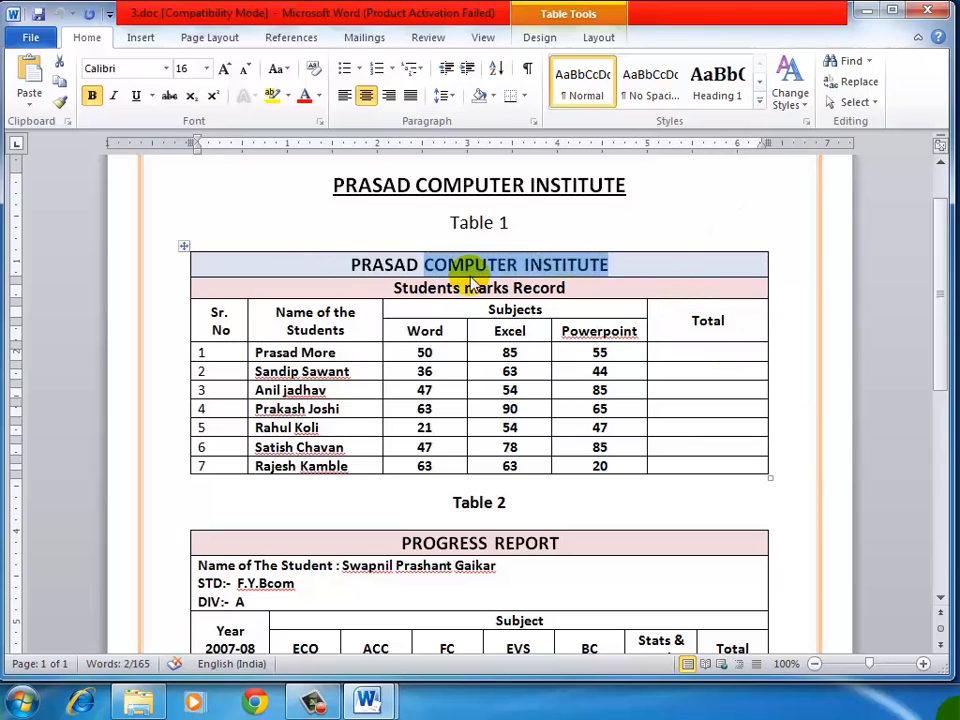
left_click_drag(426, 287, 560, 288)
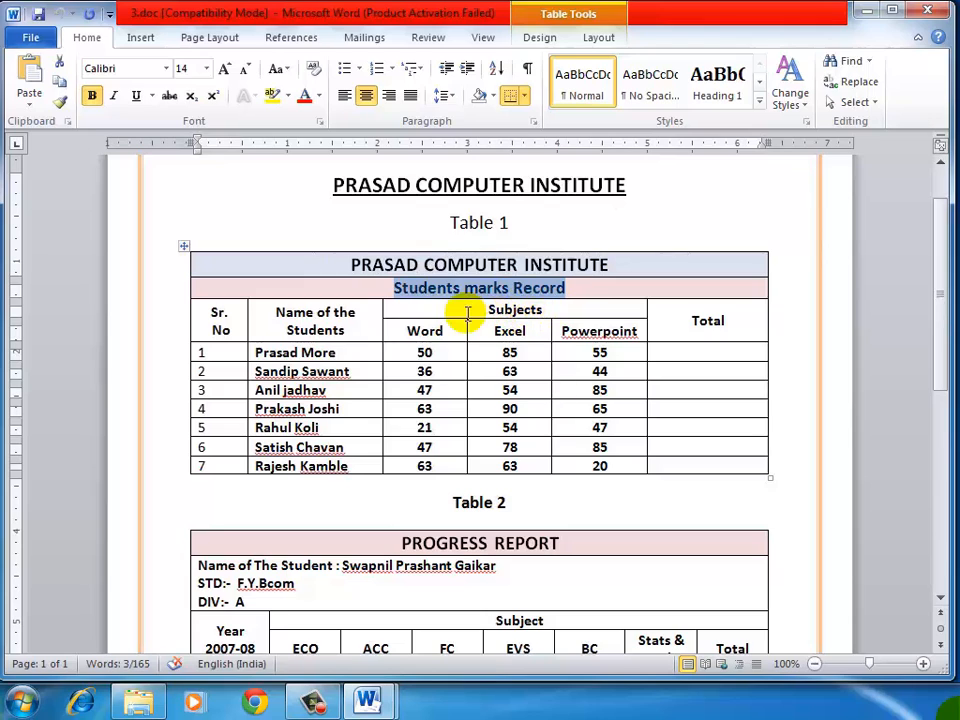
left_click_drag(487, 309, 561, 306)
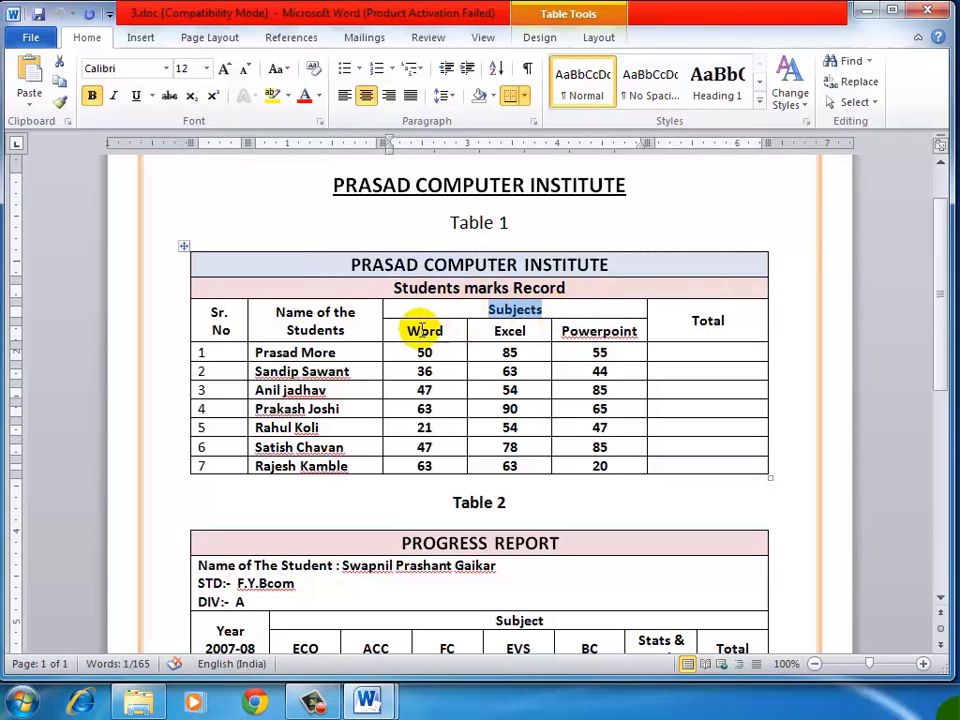
left_click_drag(411, 330, 580, 330)
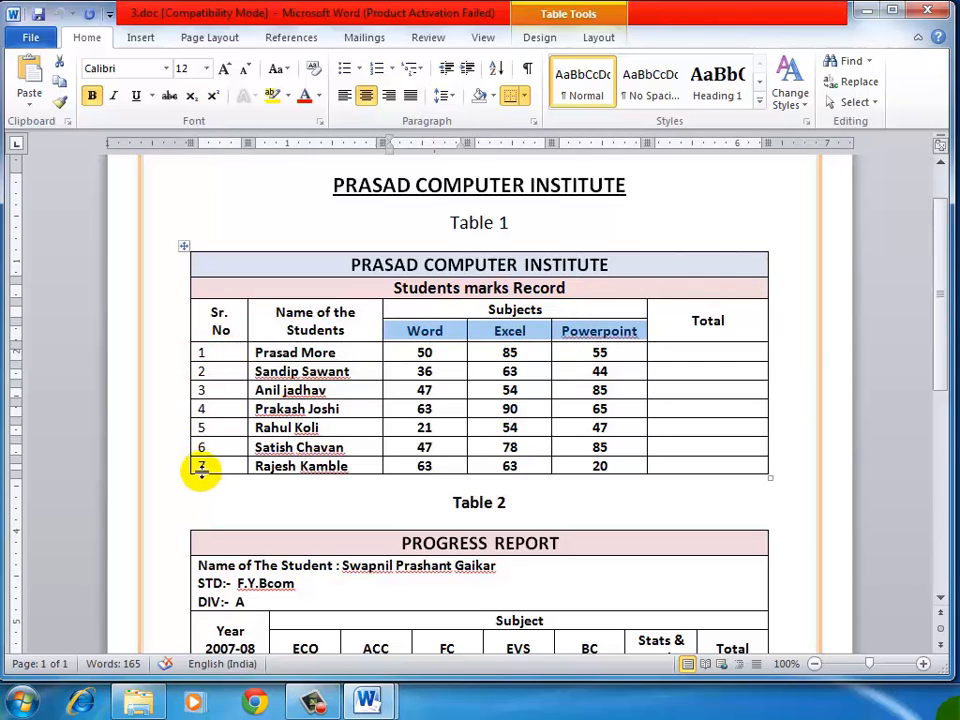
left_click(221, 352)
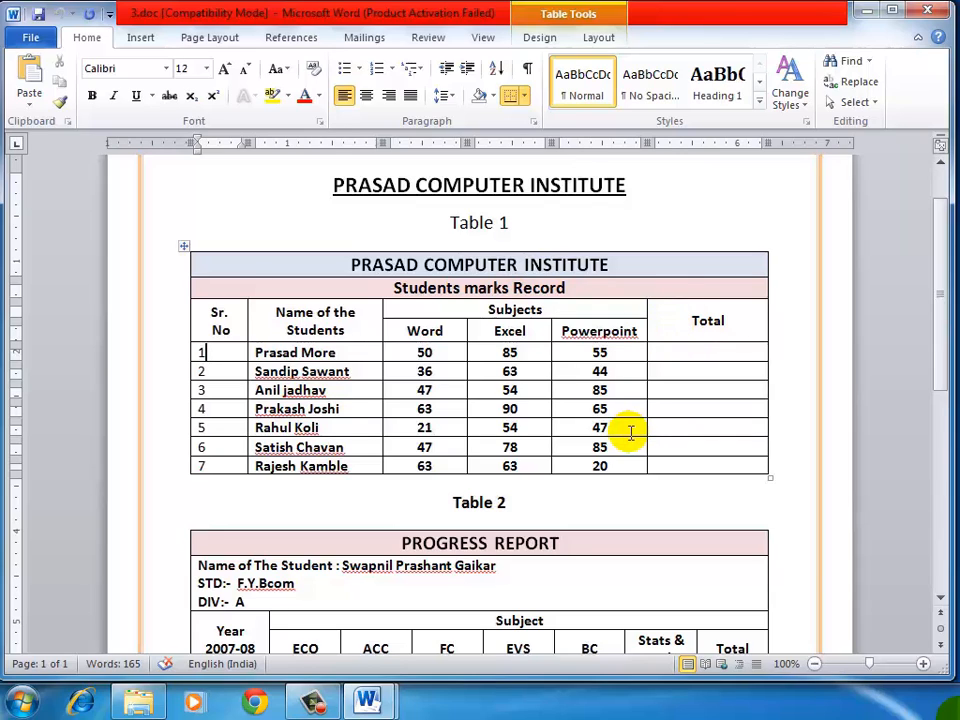
Step: Switch to Document1 and insert a table with 6 columns and 11 rows below the "Table 1" line
mouse_move(369, 703)
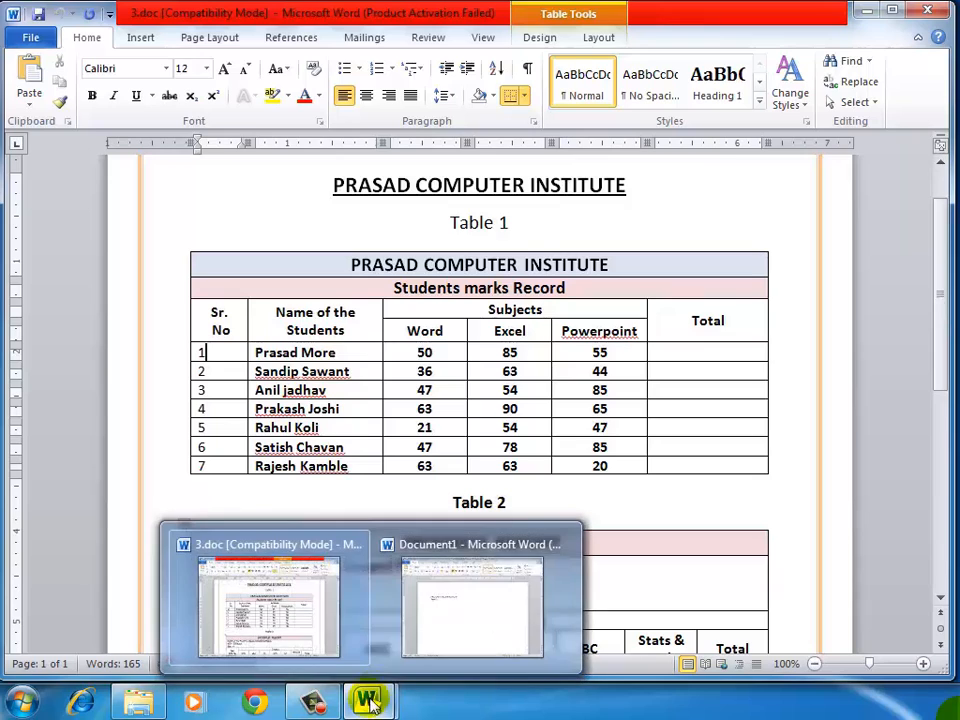
left_click(471, 611)
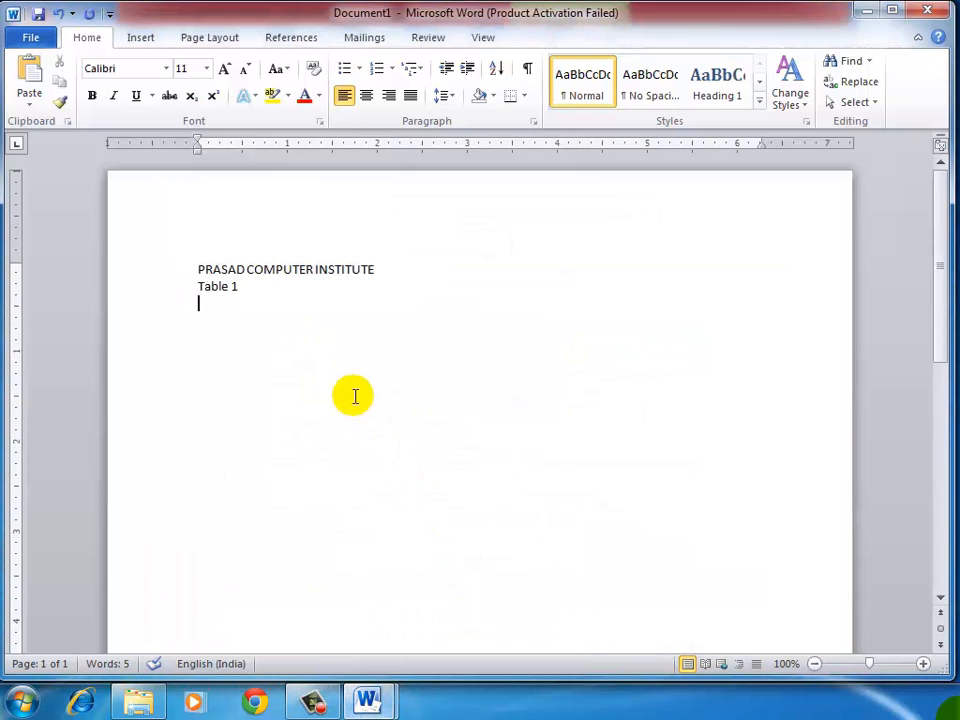
left_click(140, 40)
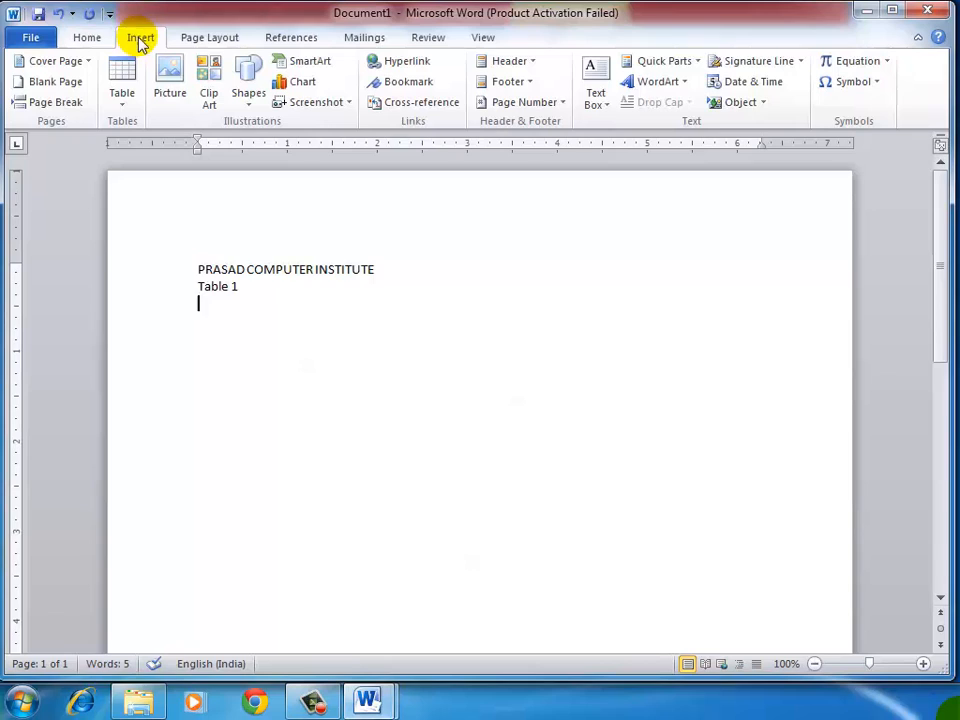
left_click(122, 94)
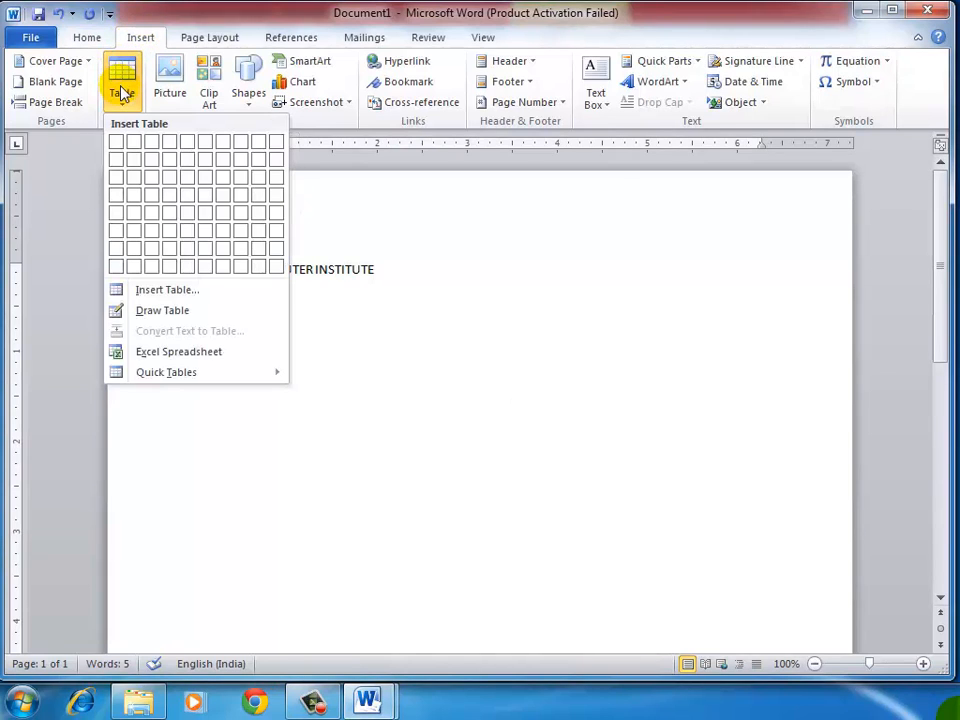
left_click(203, 291)
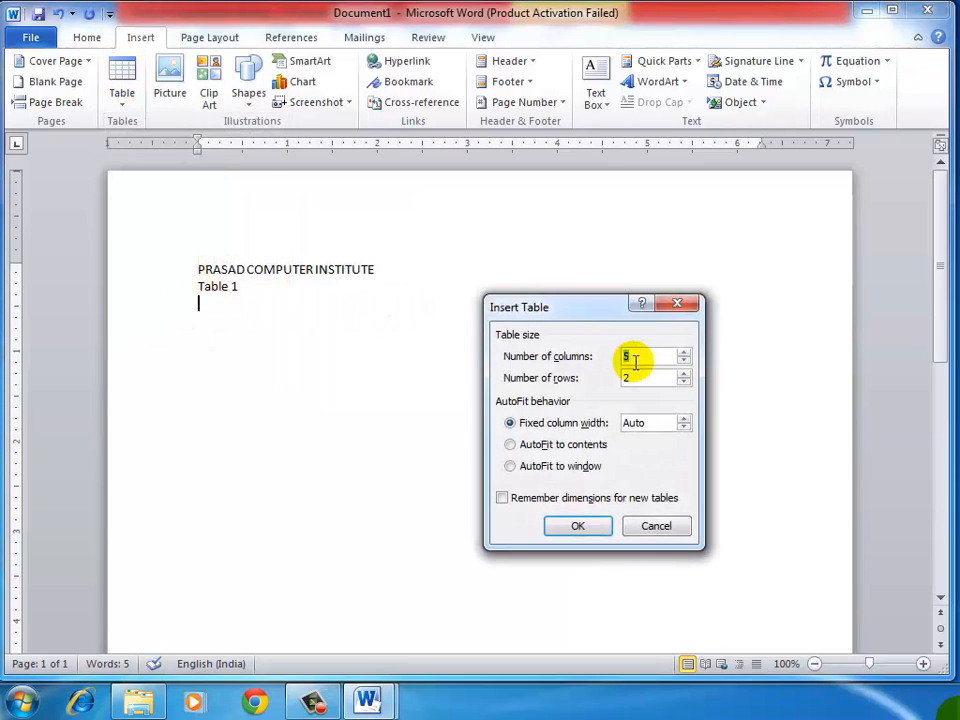
type("6")
key("Tab")
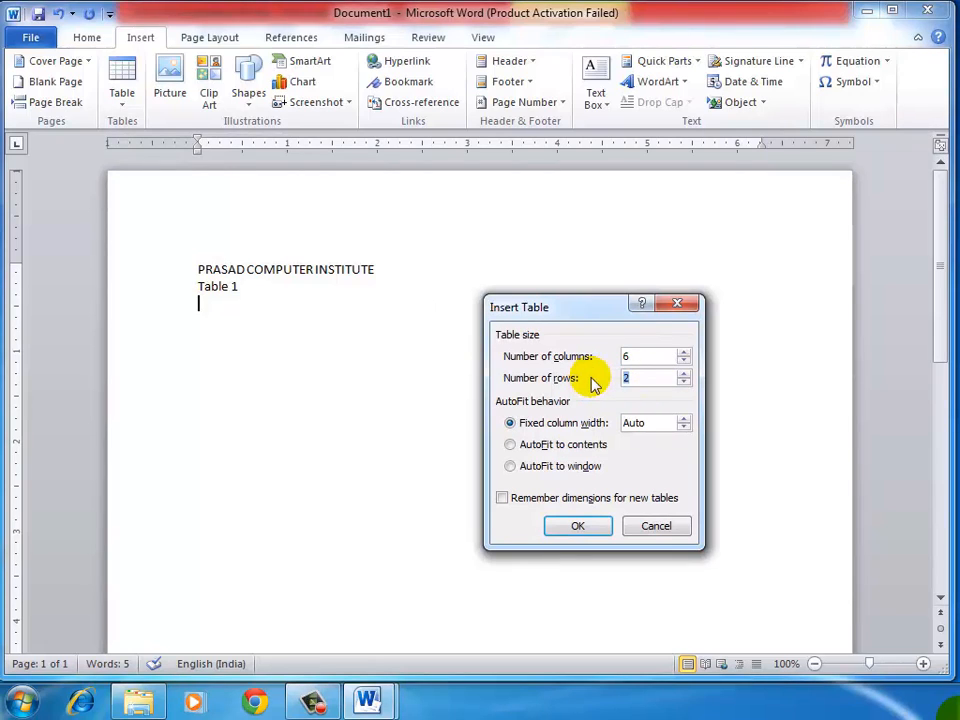
type("11")
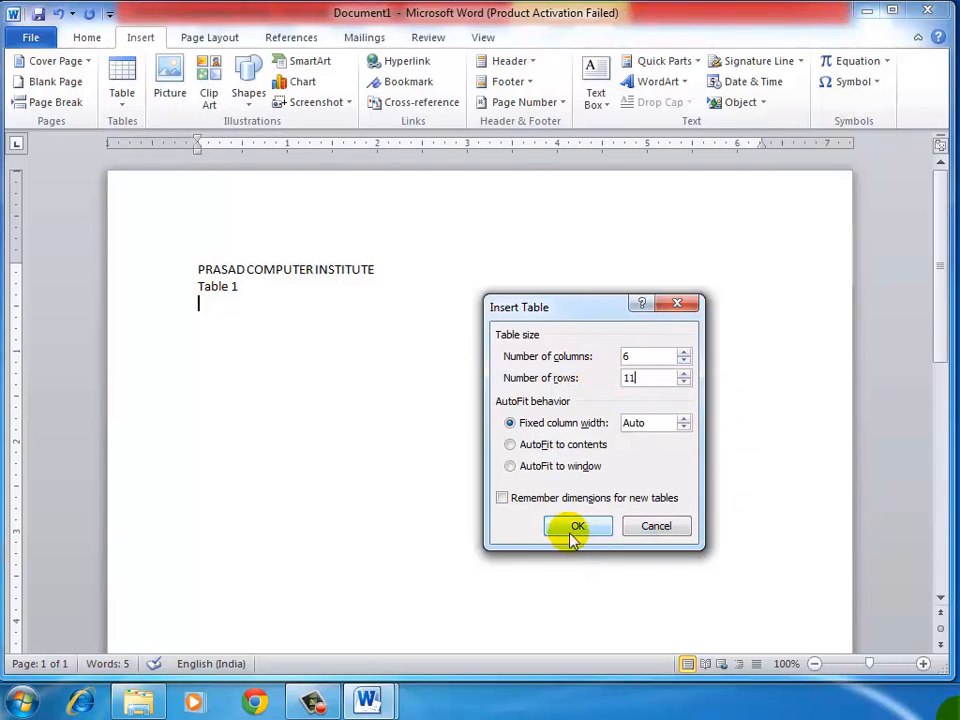
left_click(576, 527)
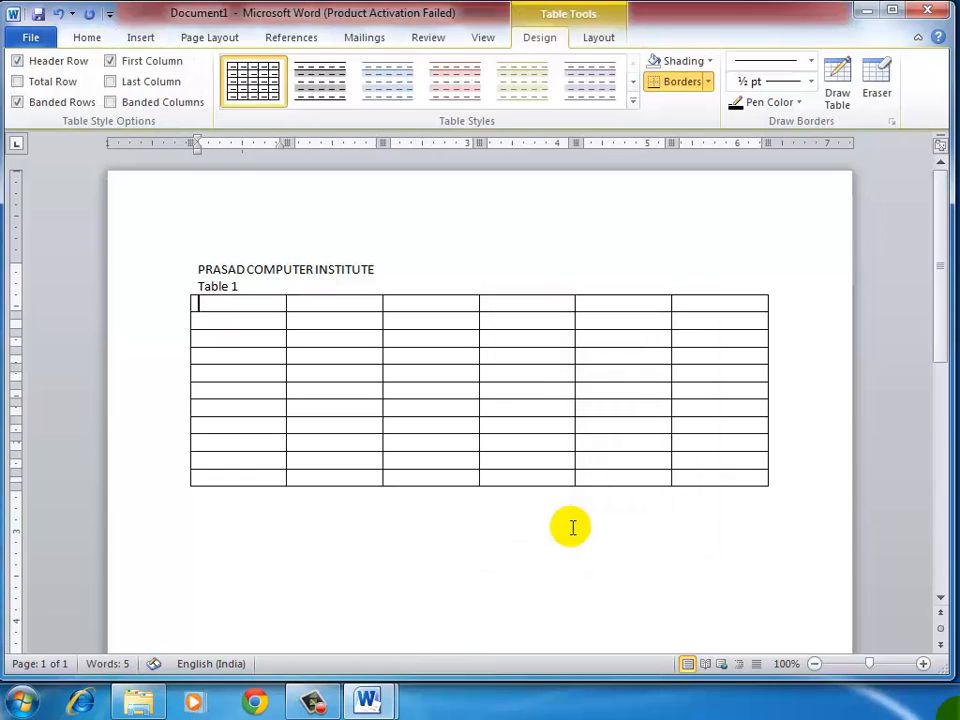
Step: Switch to 3.doc and examine which Table 1 cells are merged in the title rows and the Sr. No, Name of the Students and Total headings
mouse_move(368, 699)
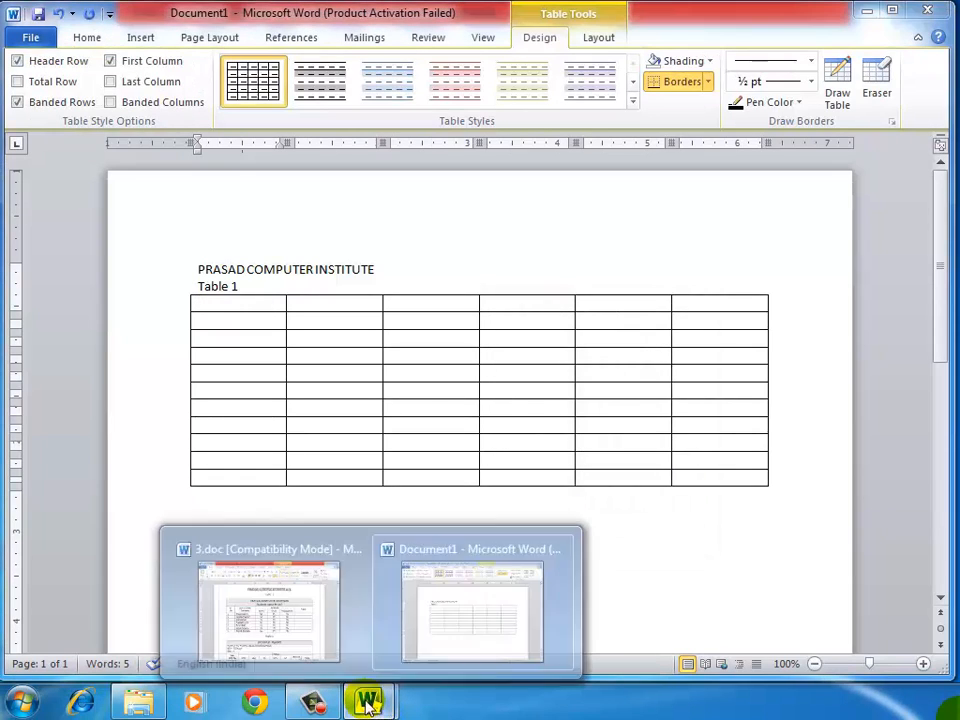
left_click(256, 618)
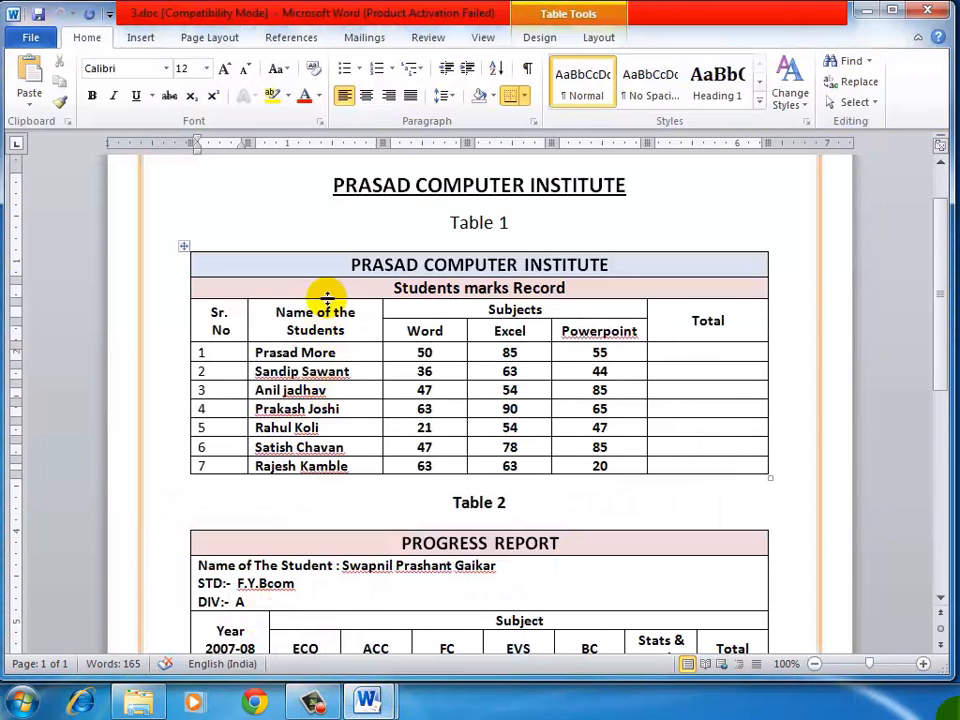
left_click_drag(330, 263, 574, 264)
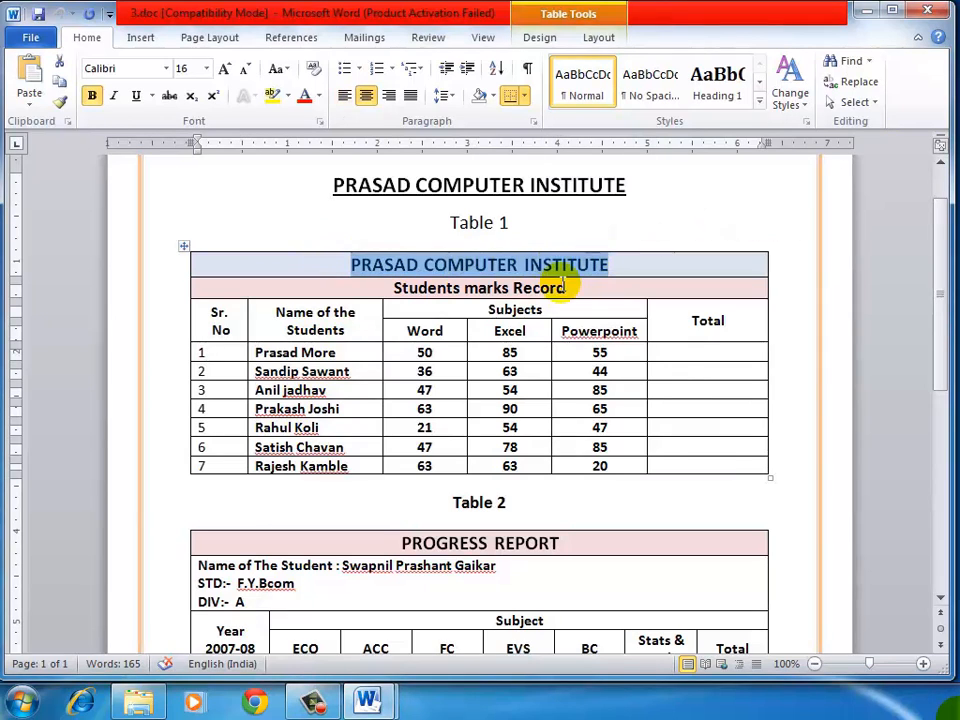
left_click_drag(382, 288, 594, 289)
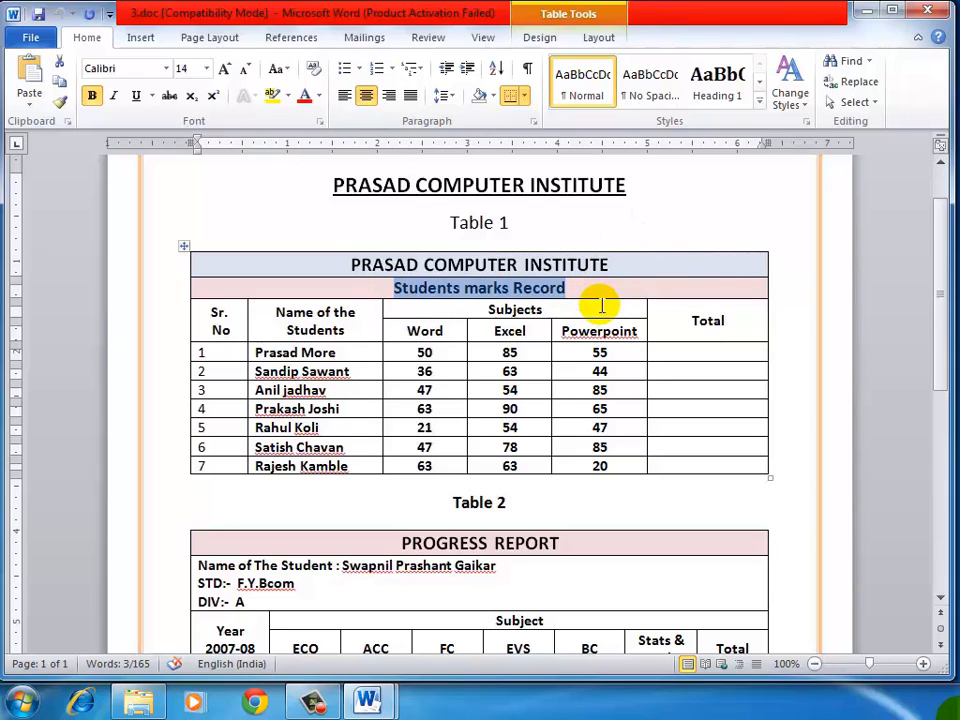
left_click(585, 287)
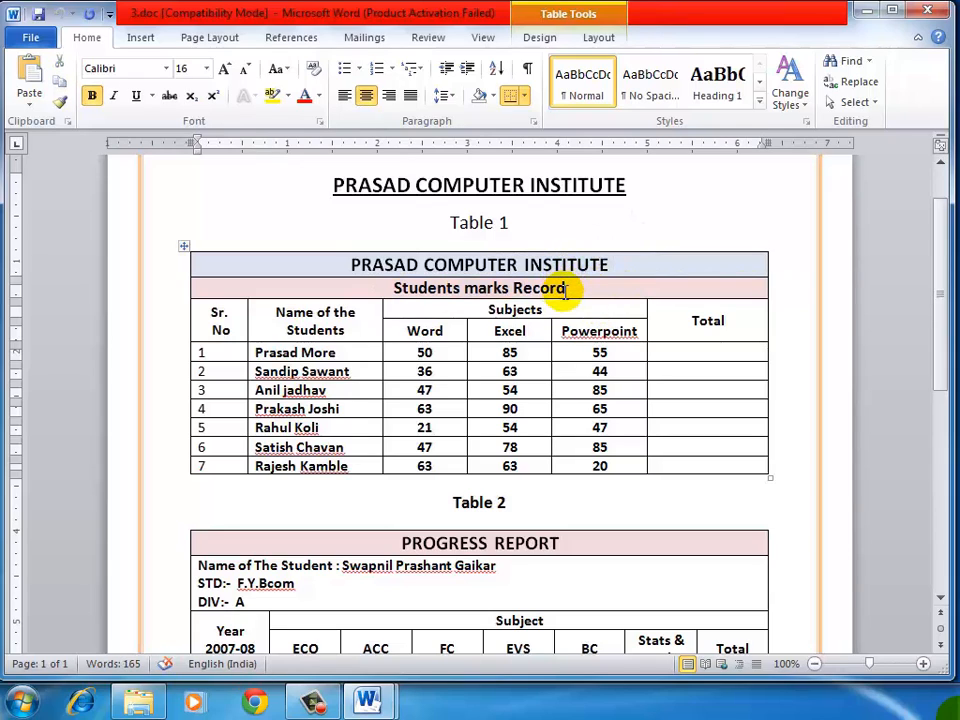
left_click(563, 247)
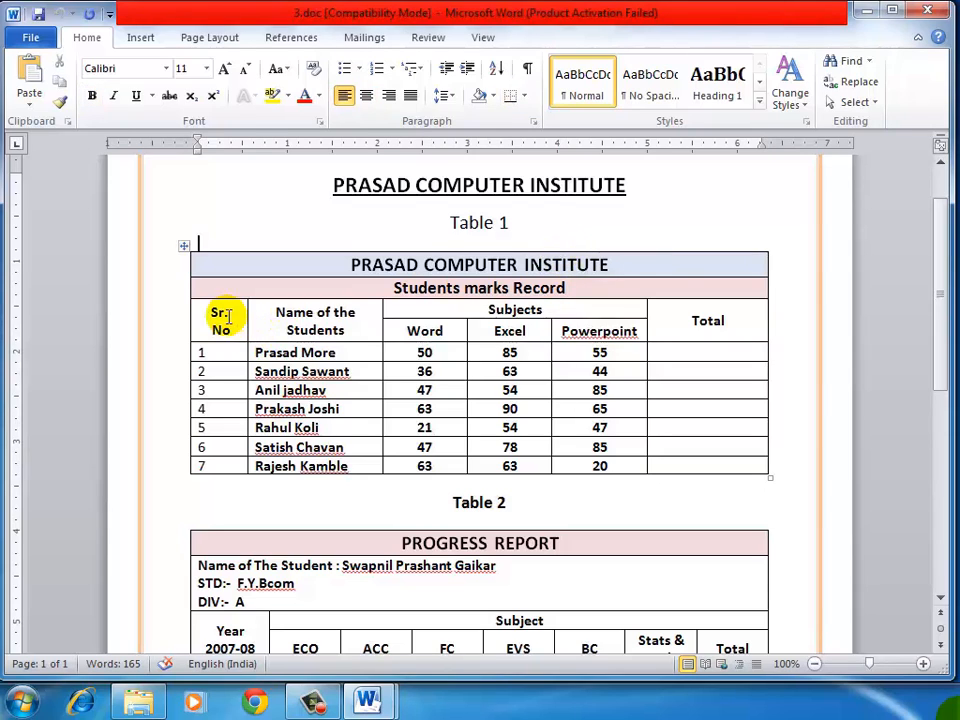
left_click_drag(226, 313, 229, 323)
triple_click(298, 322)
left_click(707, 321)
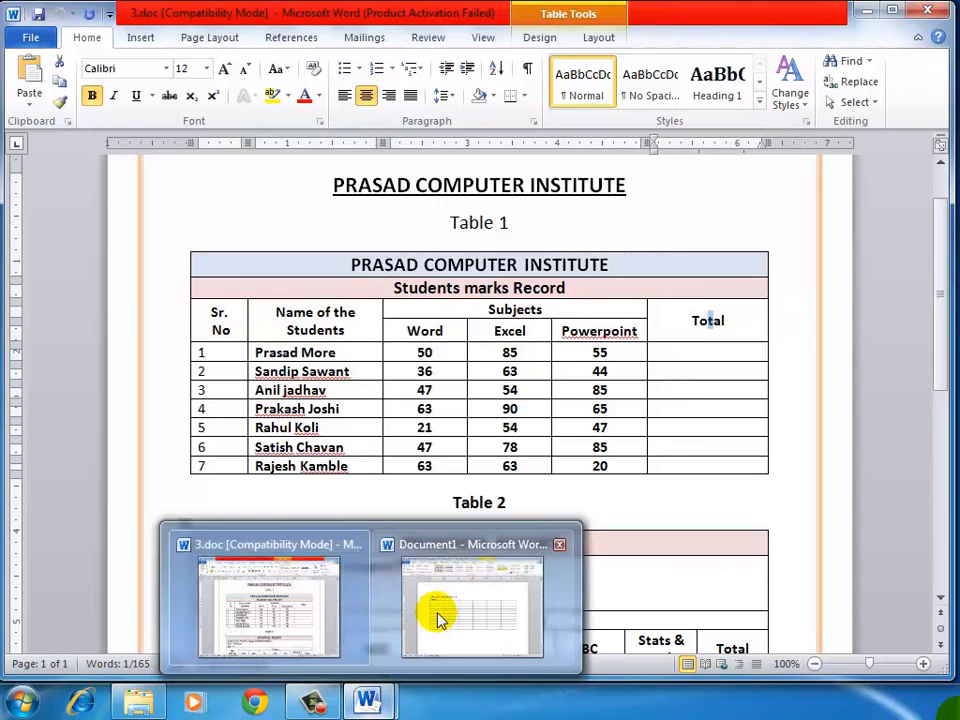
left_click(418, 352)
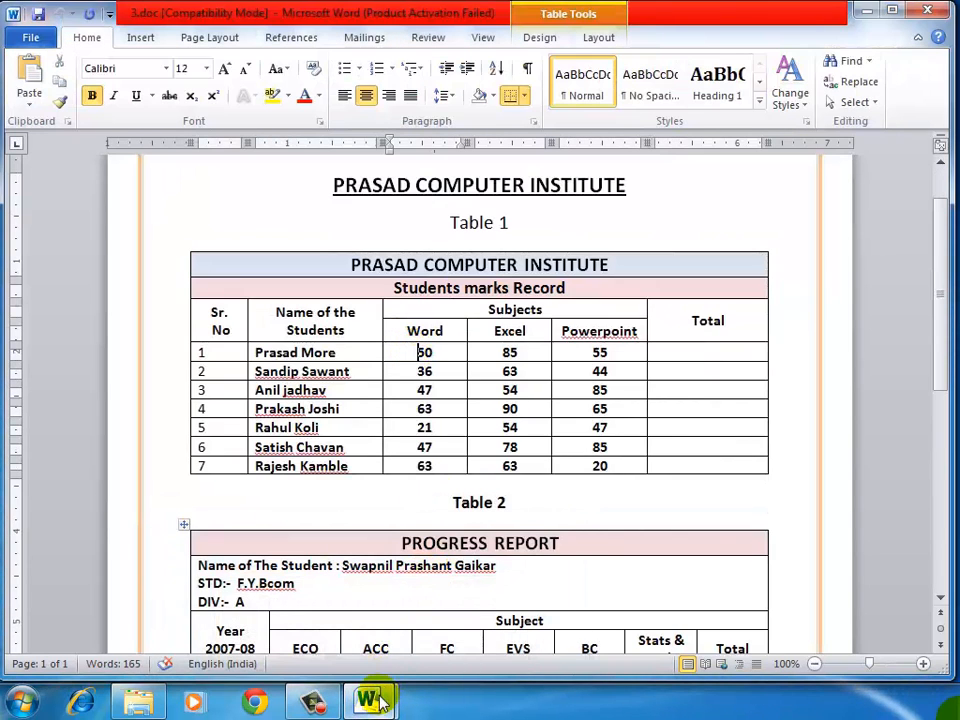
Step: Switch to Document1 and merge all cells of the table's first row, and likewise those of its second row
mouse_move(372, 700)
left_click(465, 592)
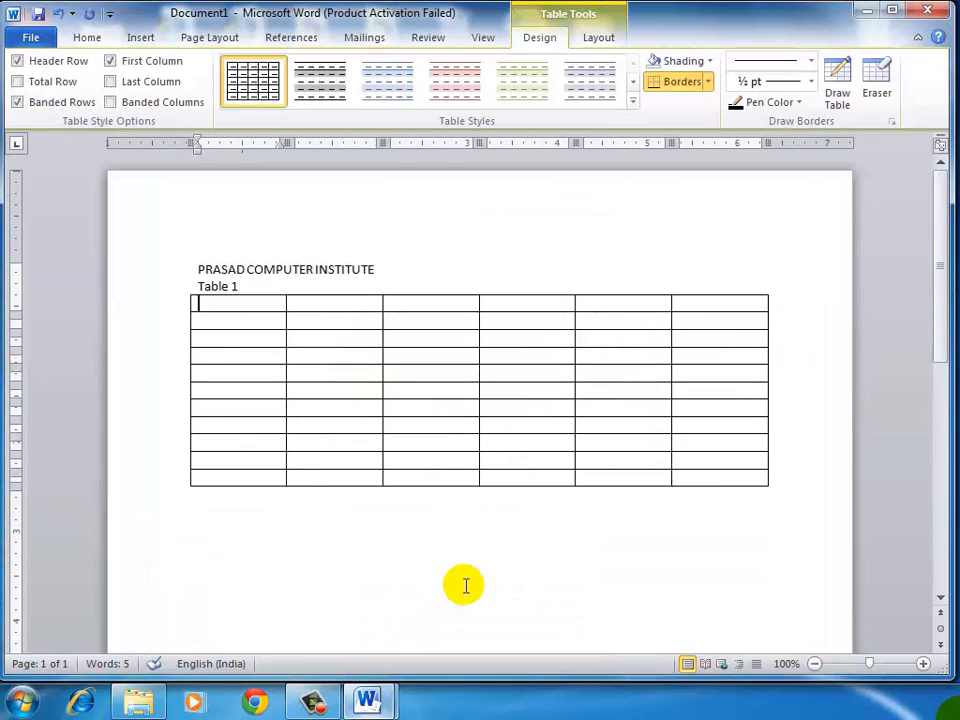
left_click_drag(249, 304, 688, 302)
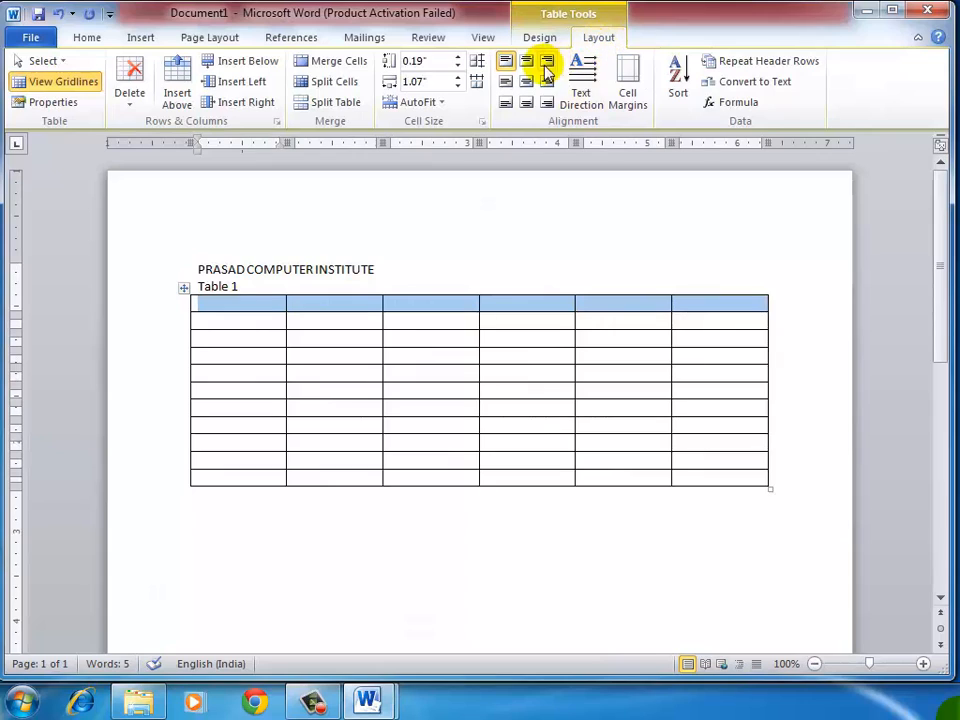
left_click(332, 61)
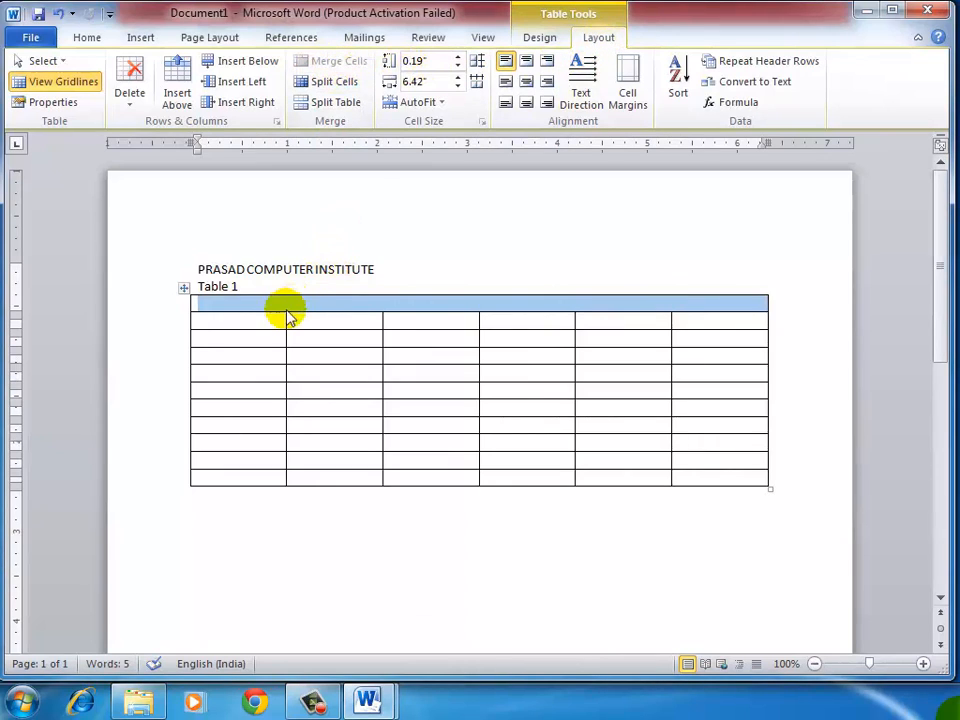
left_click_drag(268, 320, 730, 321)
left_click(315, 62)
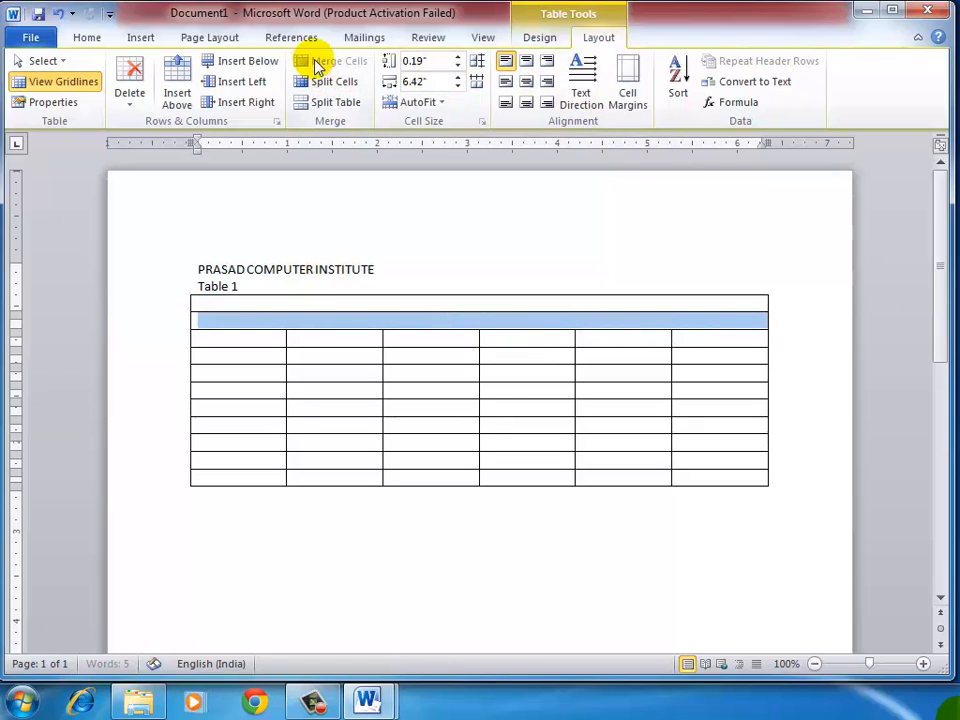
Step: Merge the third- and fourth-row cells vertically in each of the table's first, second and last columns
left_click_drag(252, 338, 253, 347)
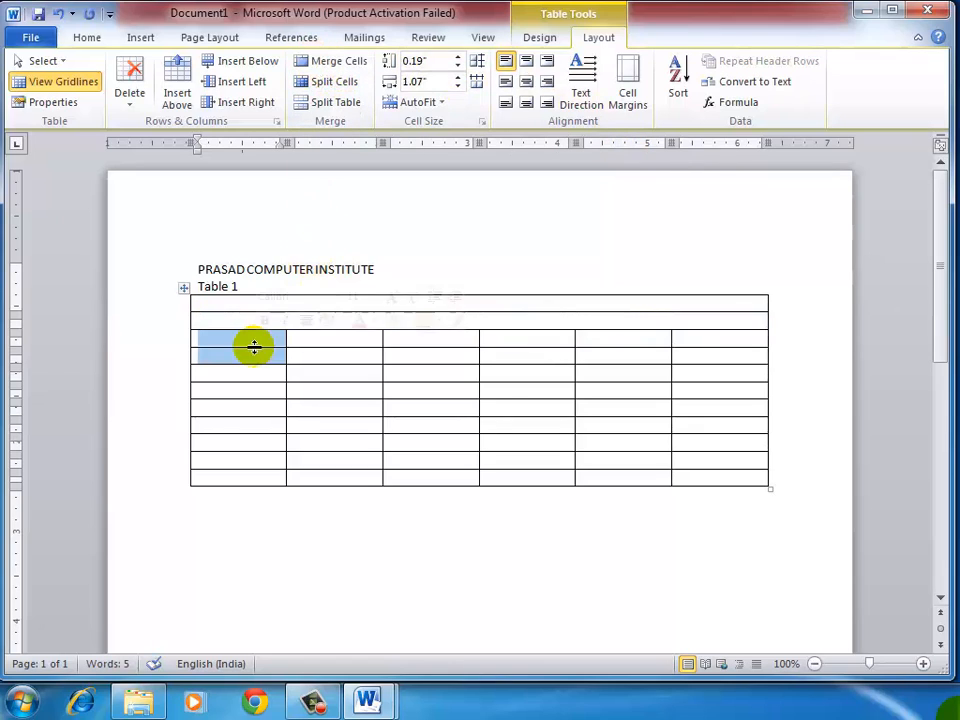
left_click(318, 62)
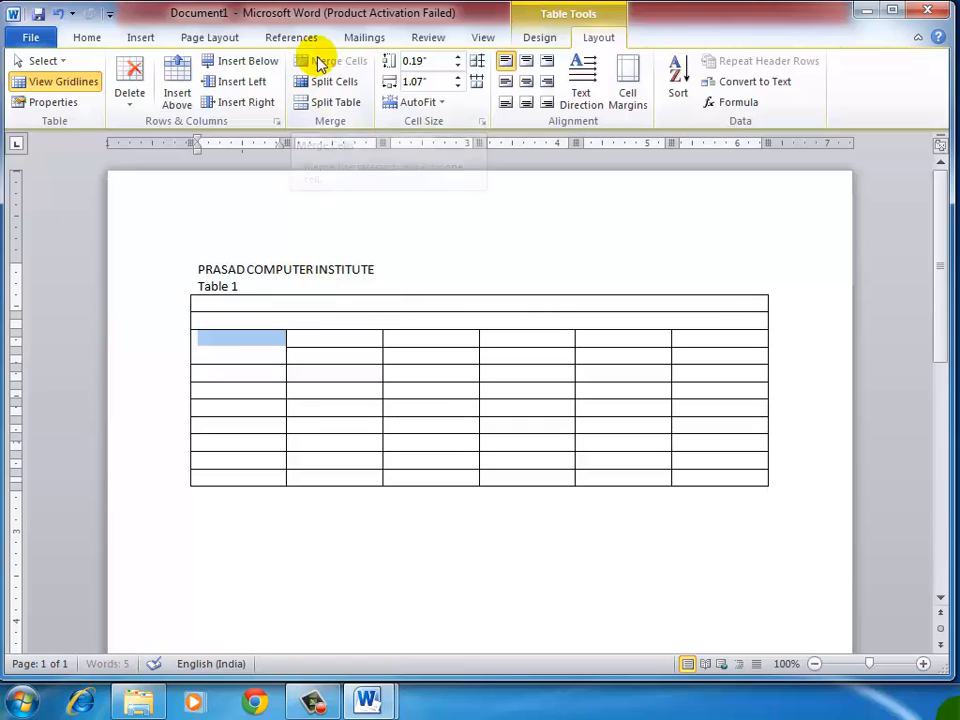
left_click(322, 357)
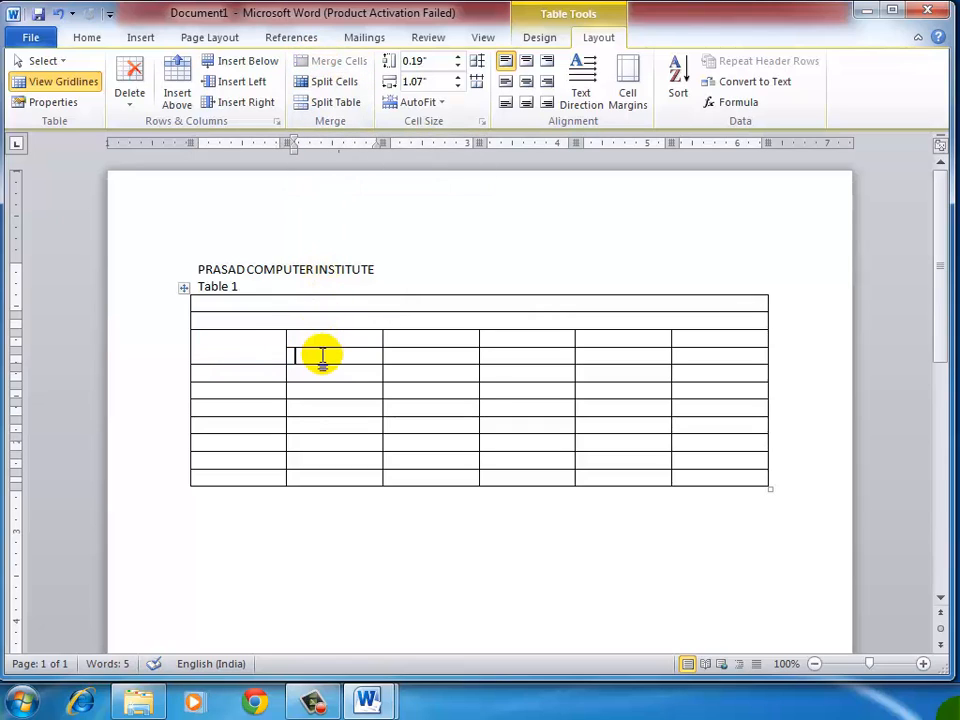
left_click_drag(326, 342, 326, 362)
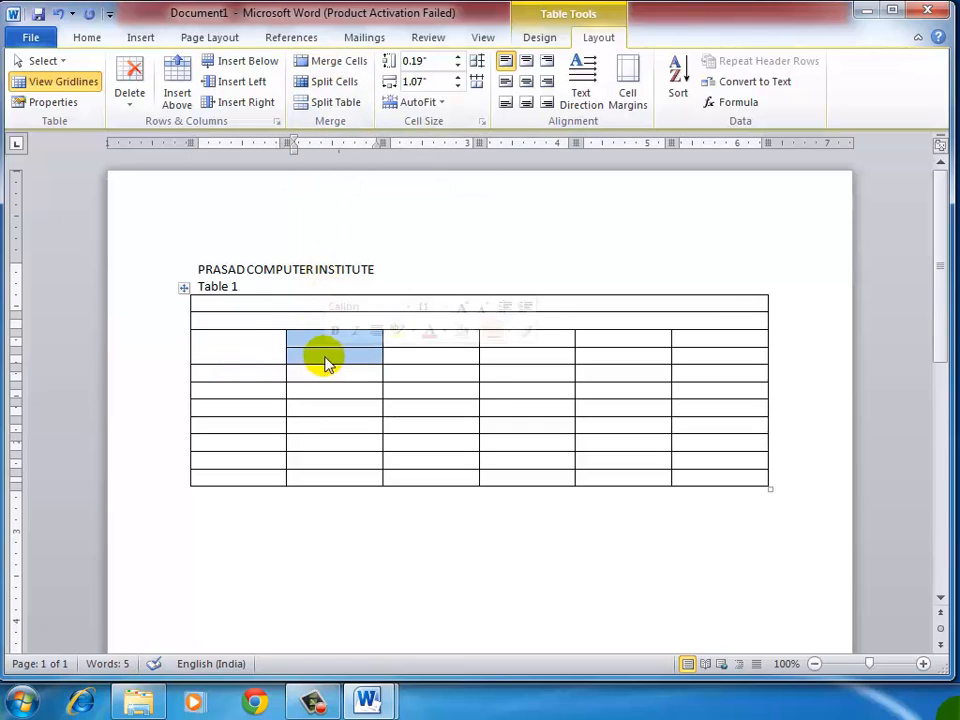
left_click(330, 62)
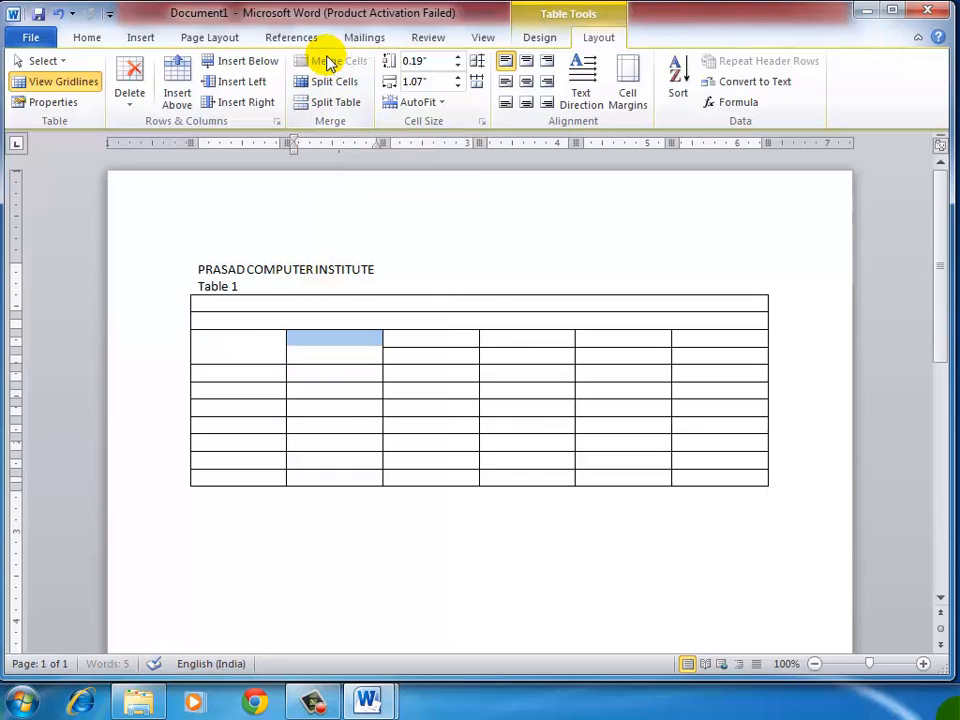
left_click(737, 340)
left_click_drag(737, 342, 734, 350)
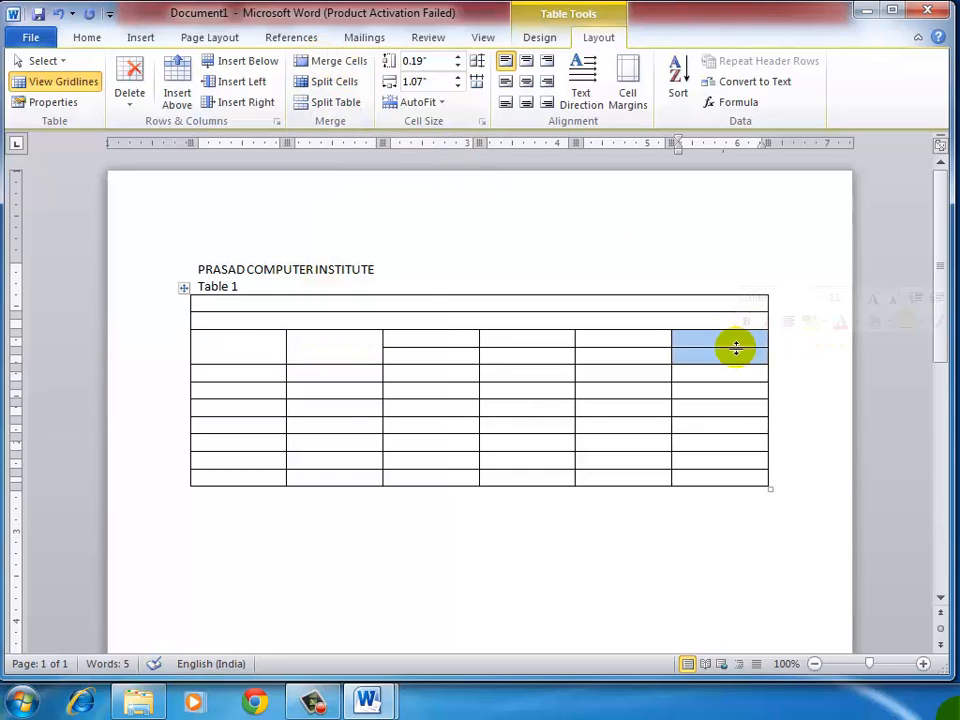
left_click(305, 64)
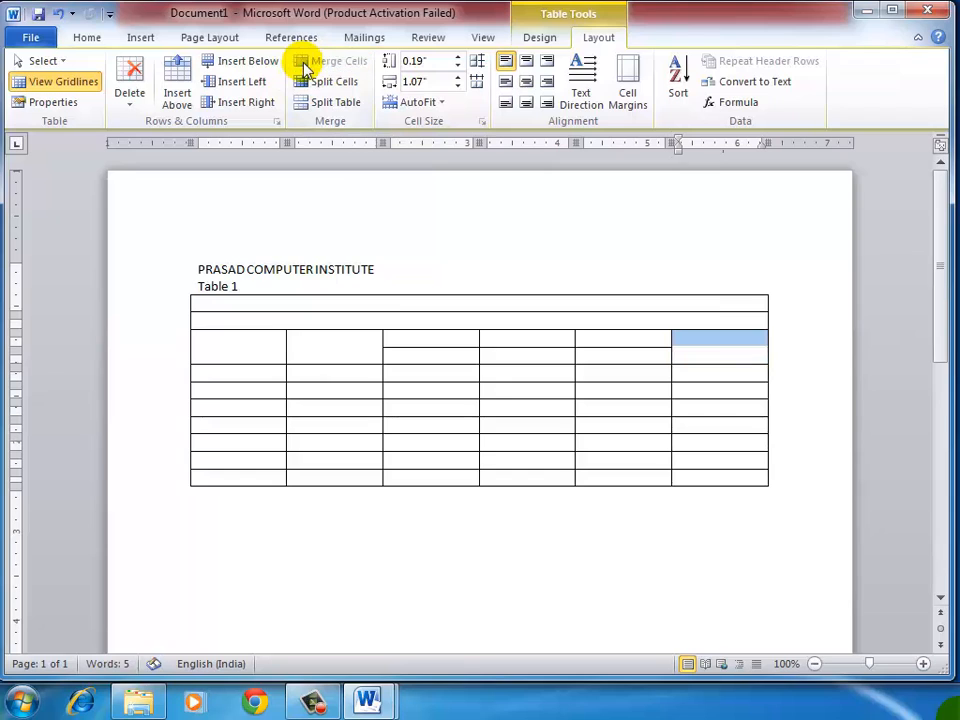
Step: Check the Subjects heading in 3.doc, and merge the three middle cells of the third row in Document1's table
mouse_move(367, 703)
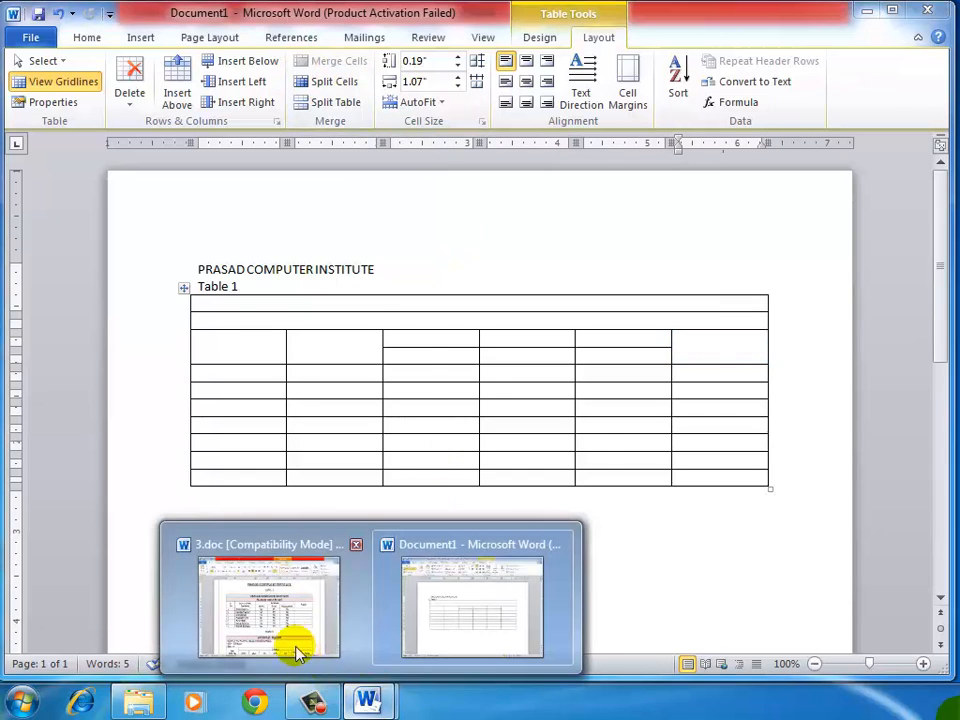
left_click(290, 632)
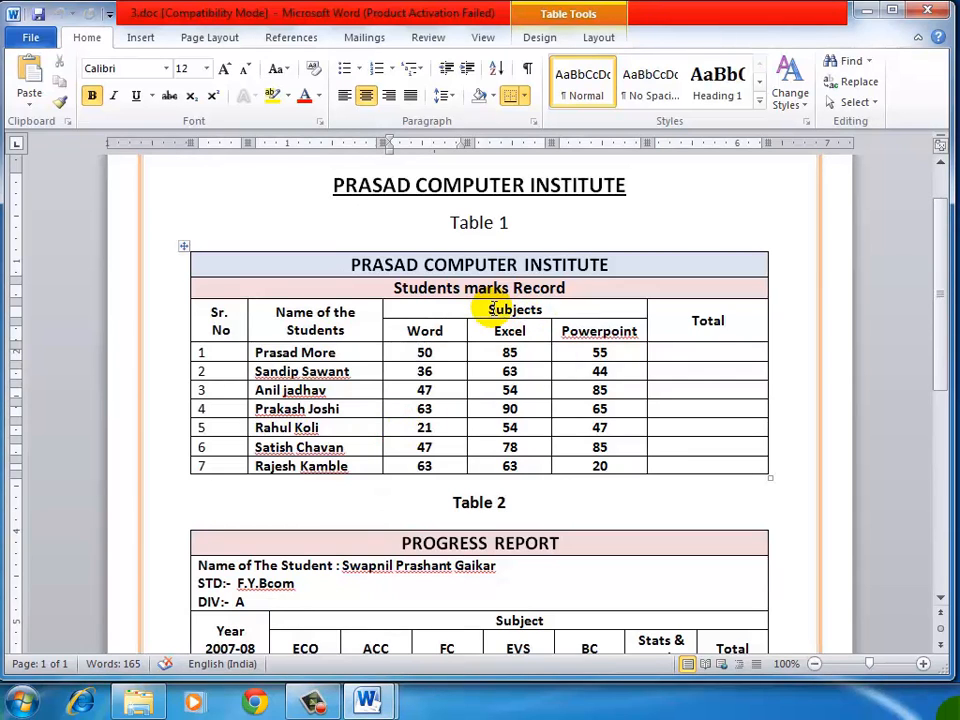
mouse_move(377, 703)
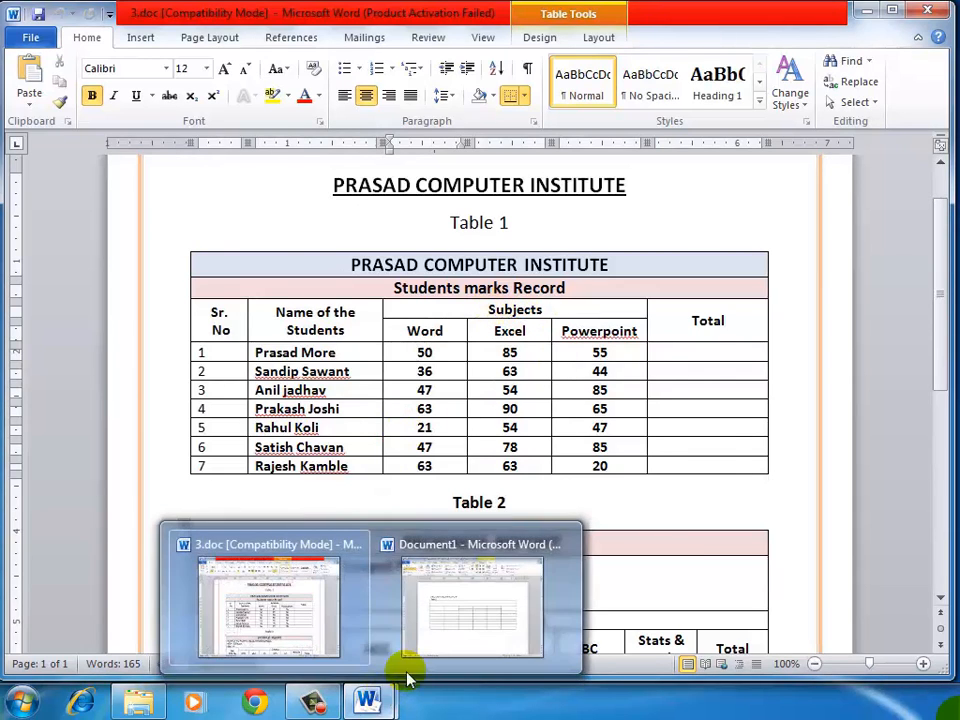
left_click(443, 621)
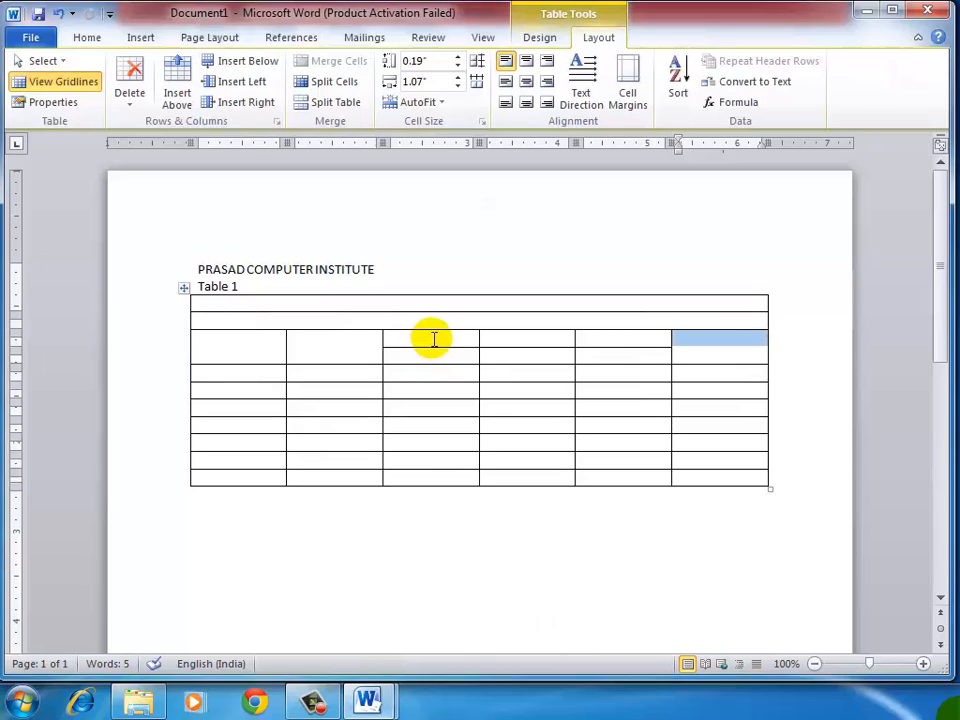
left_click_drag(433, 339, 577, 339)
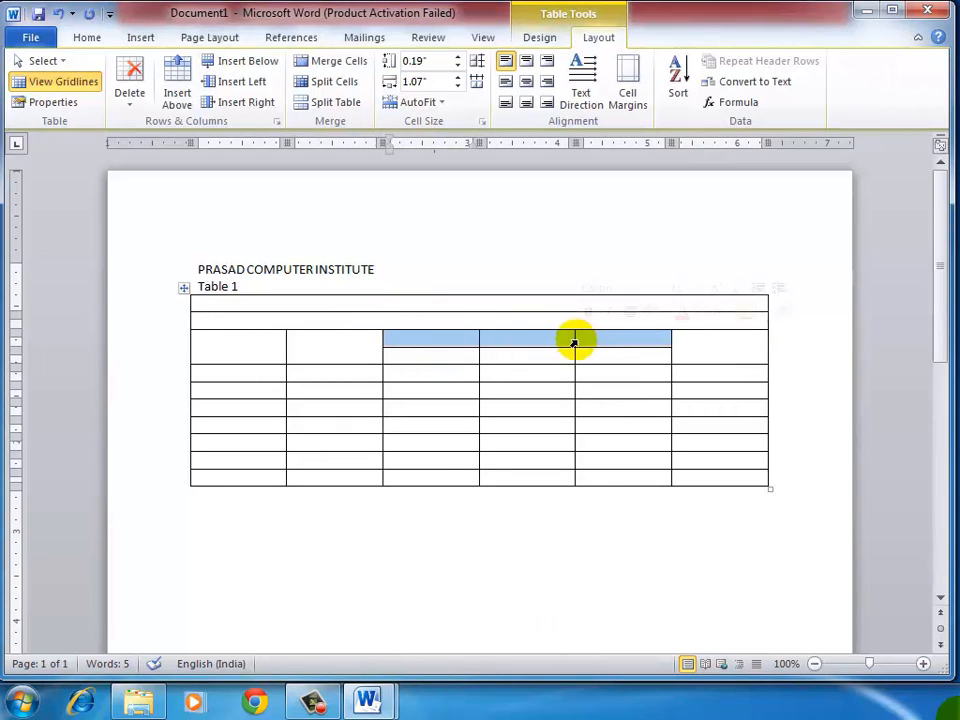
left_click(333, 63)
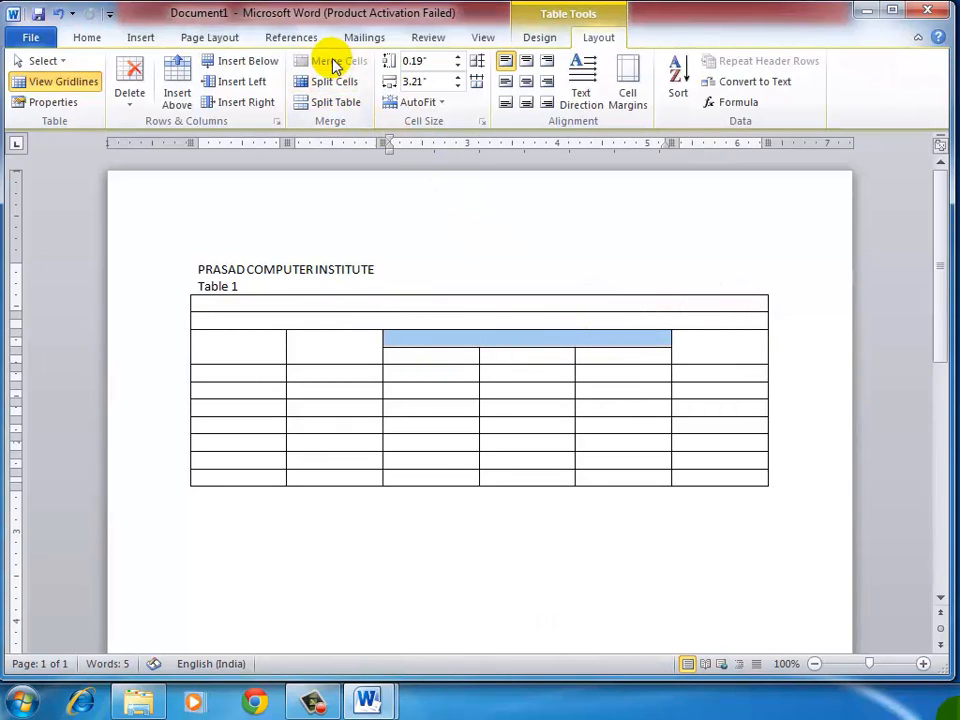
left_click(314, 317)
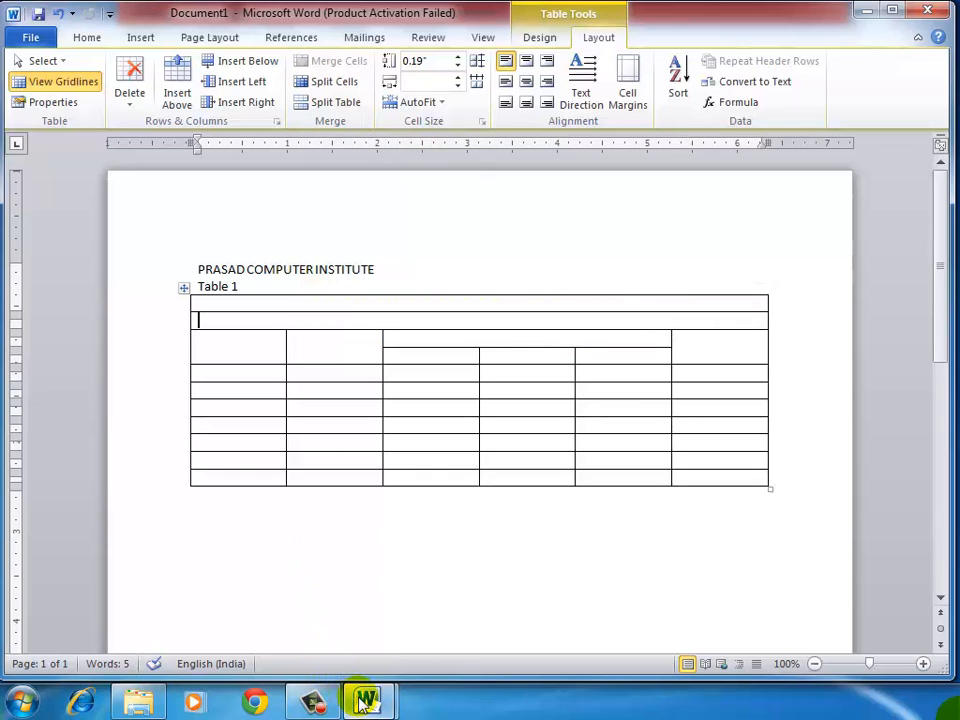
Step: Switch to 3.doc and examine Table 1's contents, including its headings, serial numbers, student names and subject marks
mouse_move(366, 699)
left_click(272, 615)
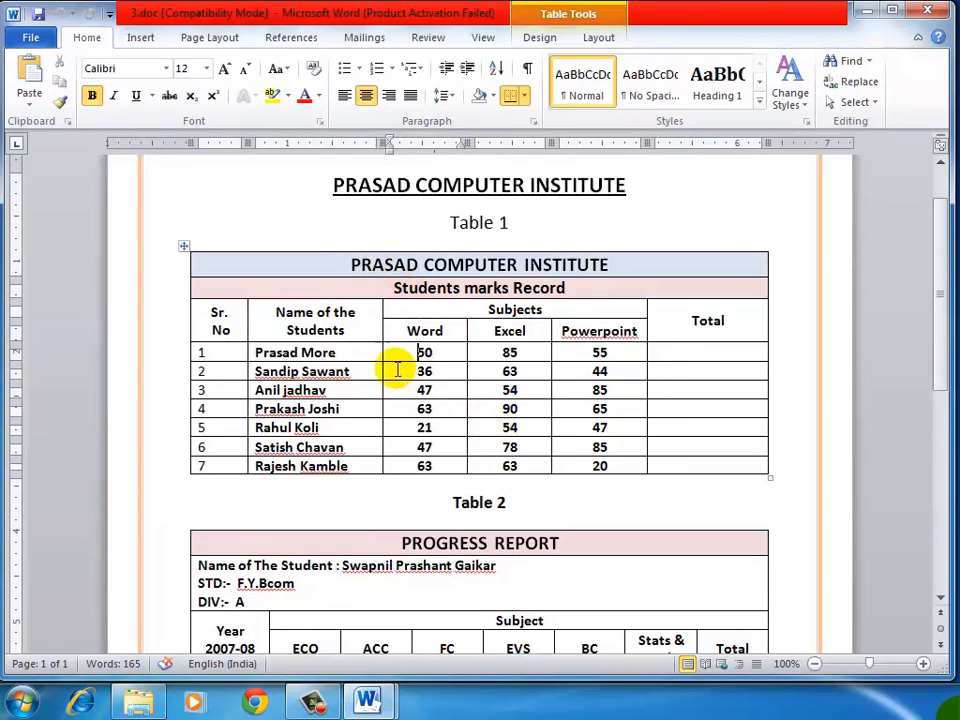
left_click_drag(347, 257, 672, 472)
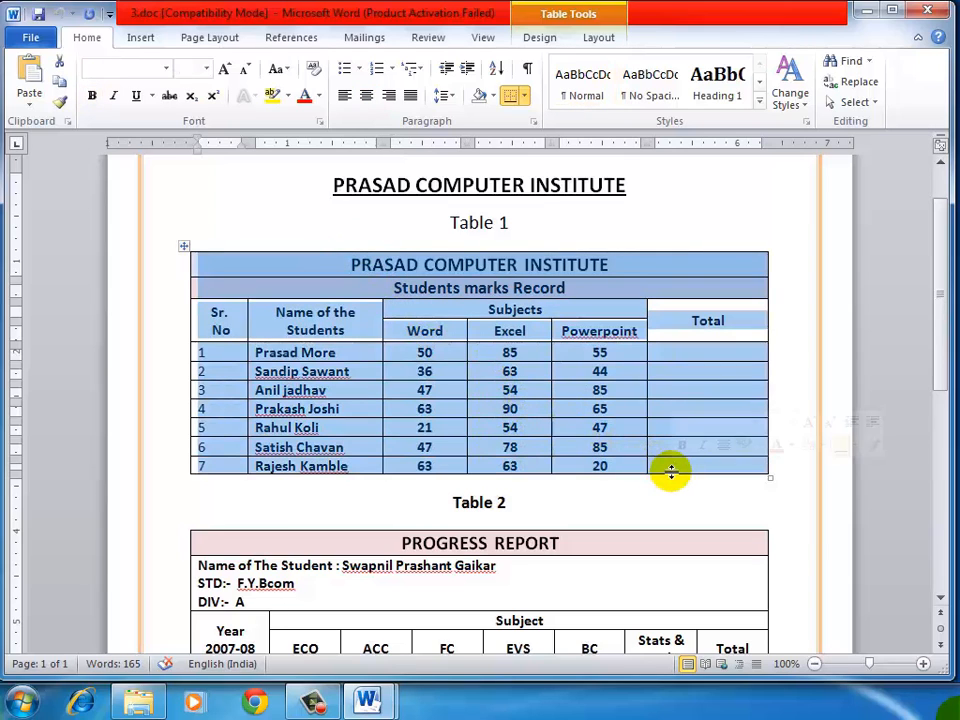
left_click_drag(400, 362, 401, 362)
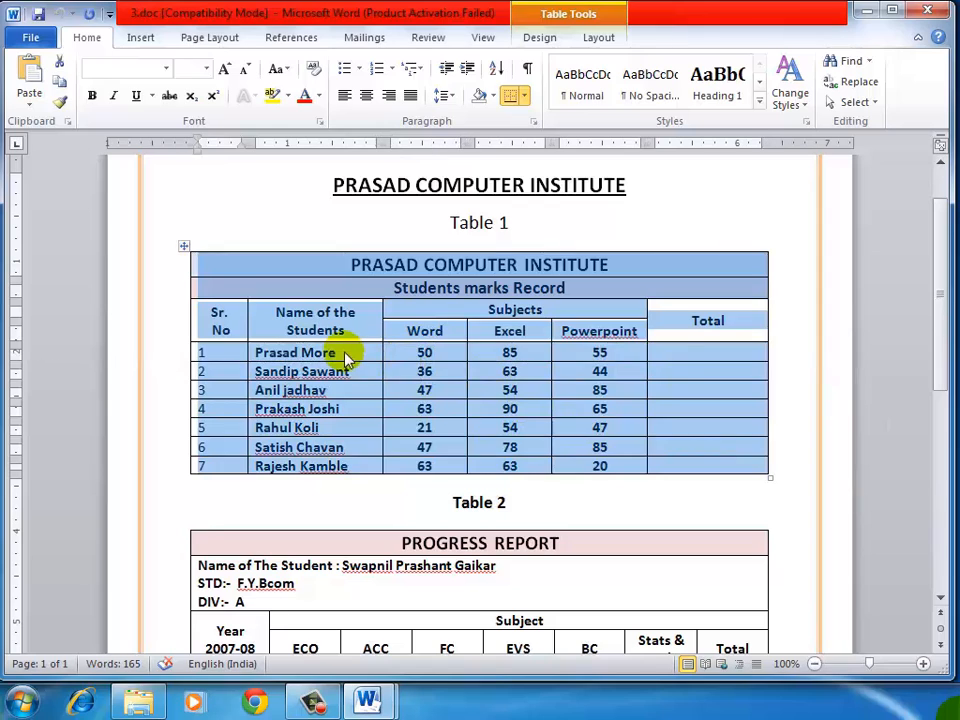
left_click(345, 358)
left_click_drag(213, 351, 293, 468)
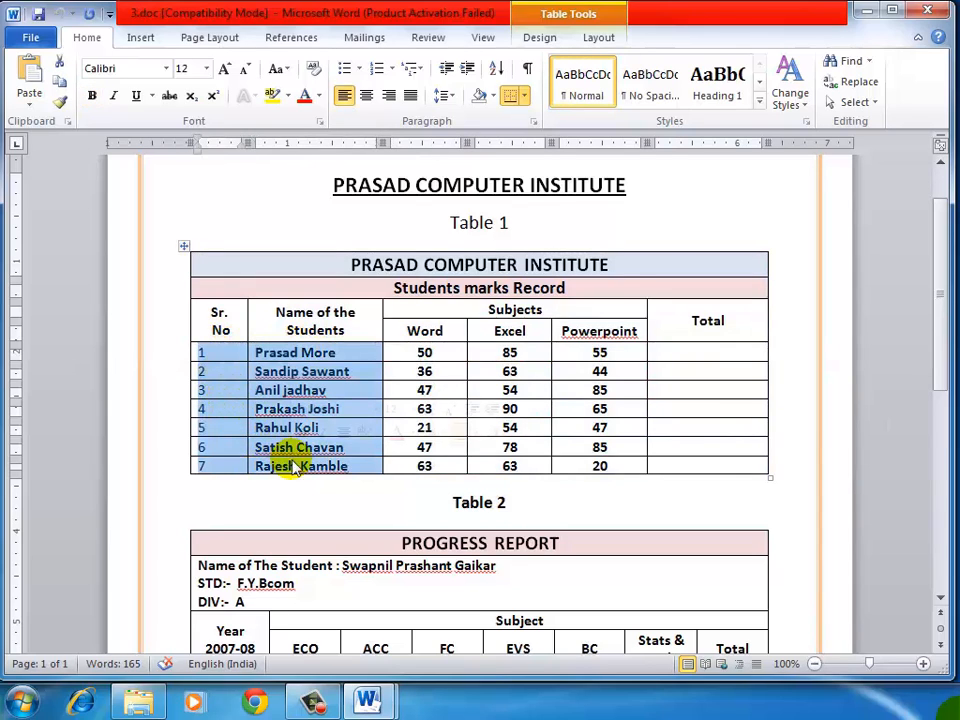
left_click(541, 310)
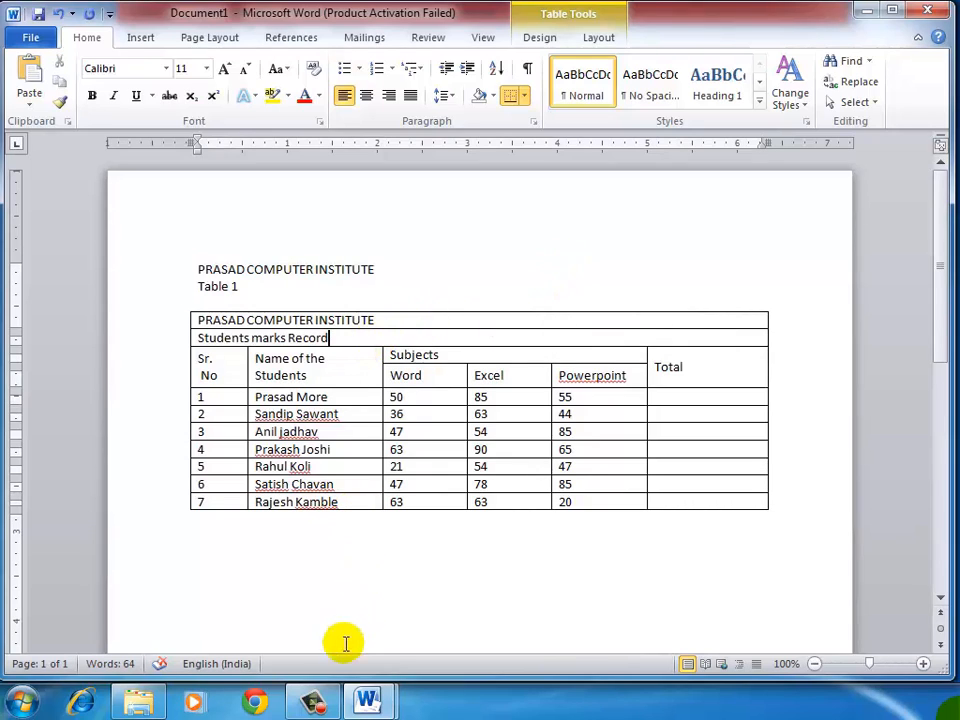
left_click(318, 697)
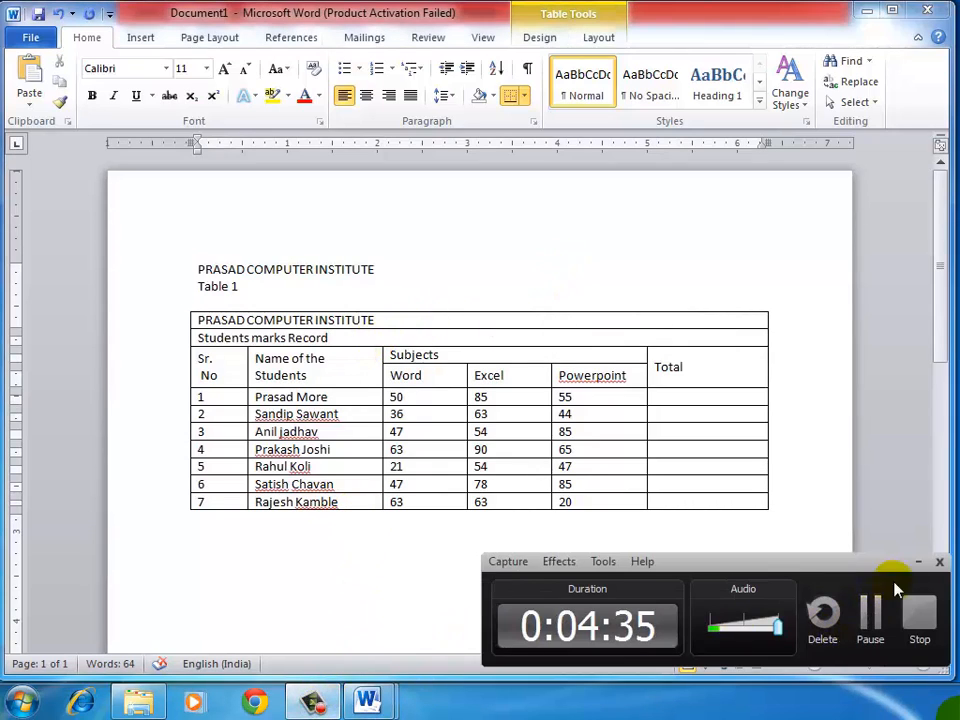
left_click(918, 564)
left_click(450, 382)
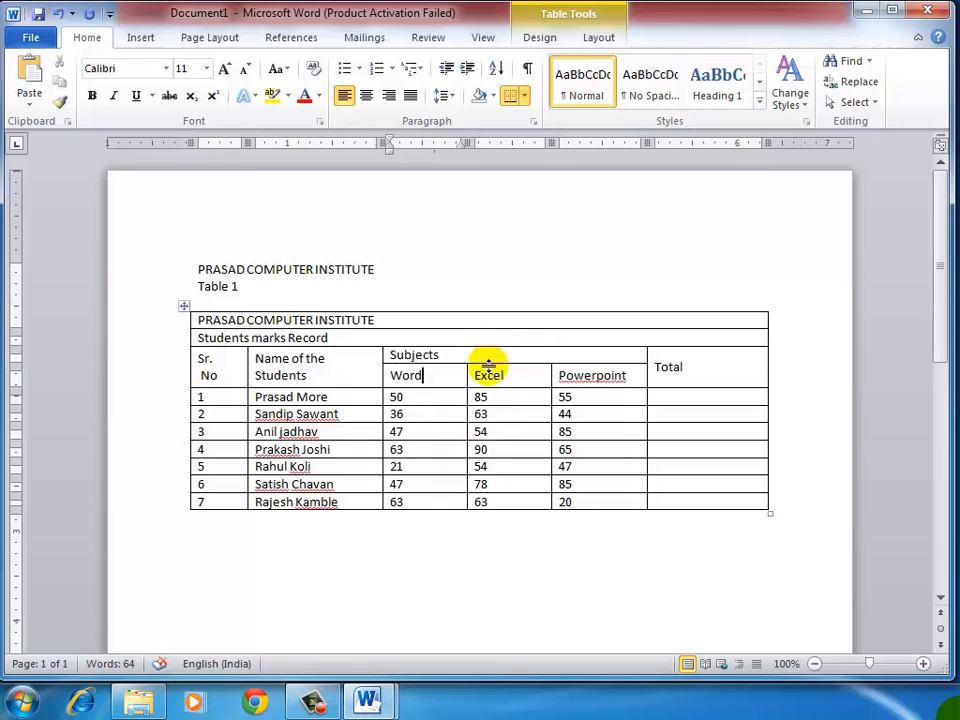
left_click(315, 568)
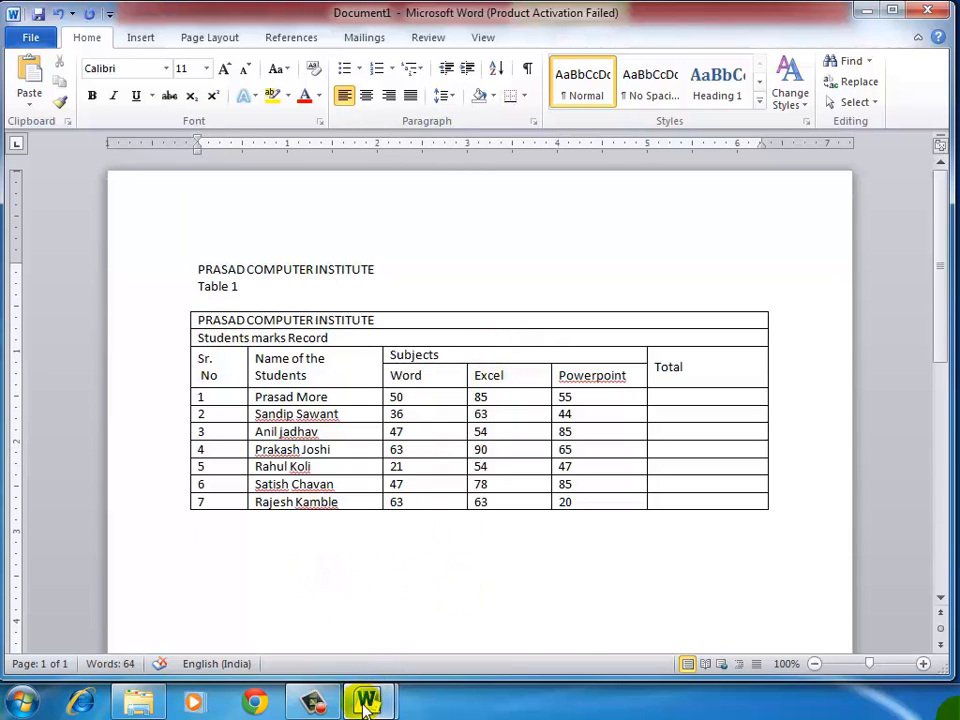
Step: Switch to 3.doc and examine the Table 2 caption and the columns of the progress report, from Year 2007-08 through the subjects to Total
mouse_move(367, 700)
left_click(279, 603)
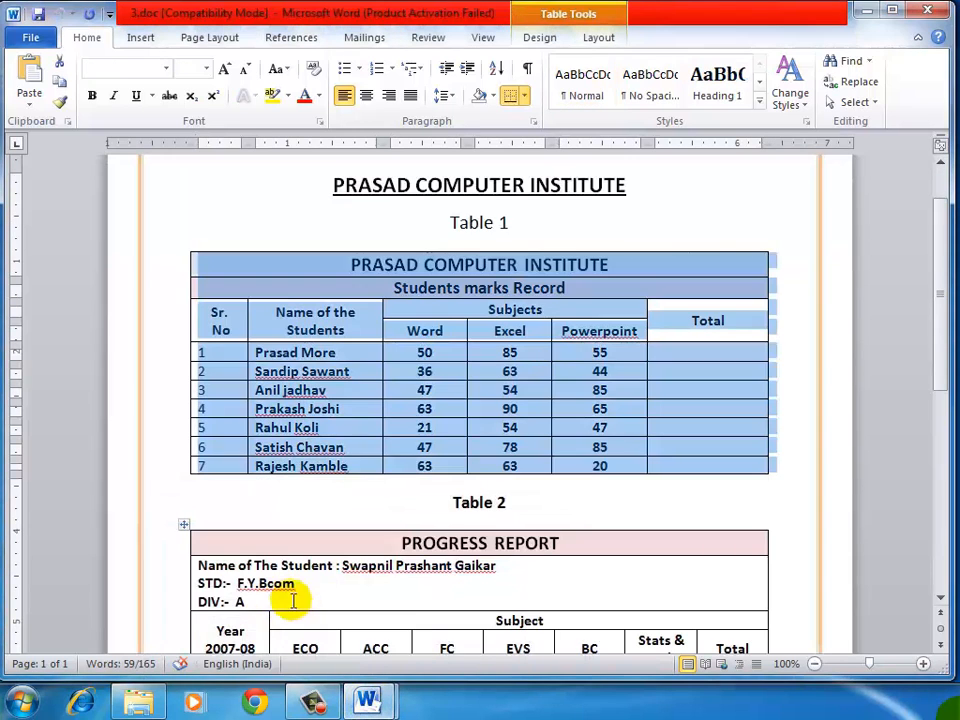
left_click(430, 495)
left_click_drag(432, 497, 565, 500)
scroll(565, 500, "down", 3)
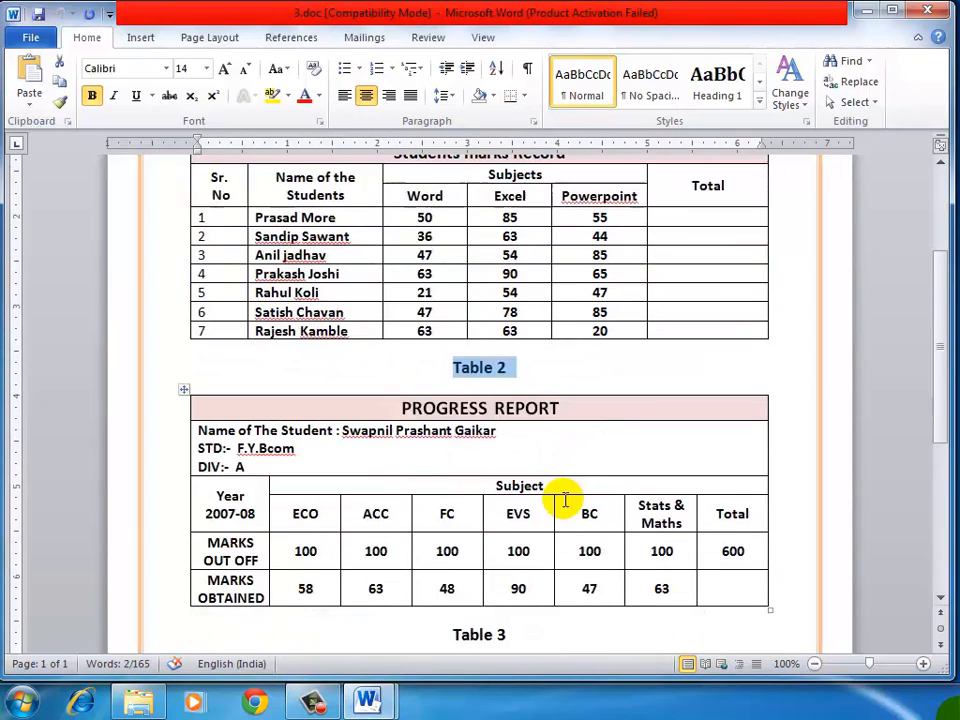
scroll(565, 500, "down", 1)
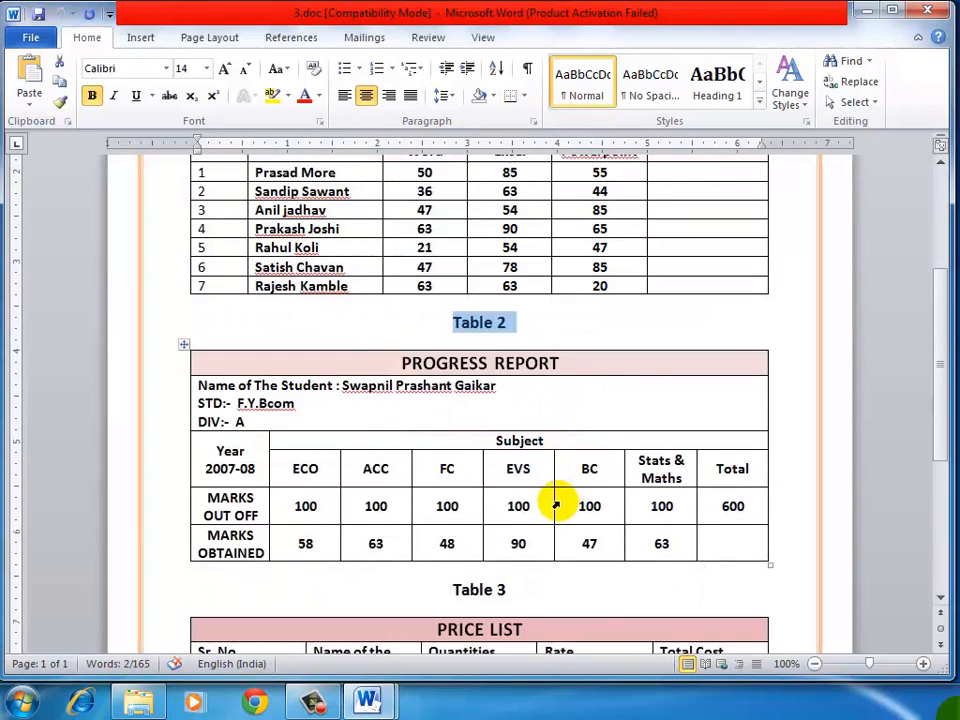
left_click(346, 362)
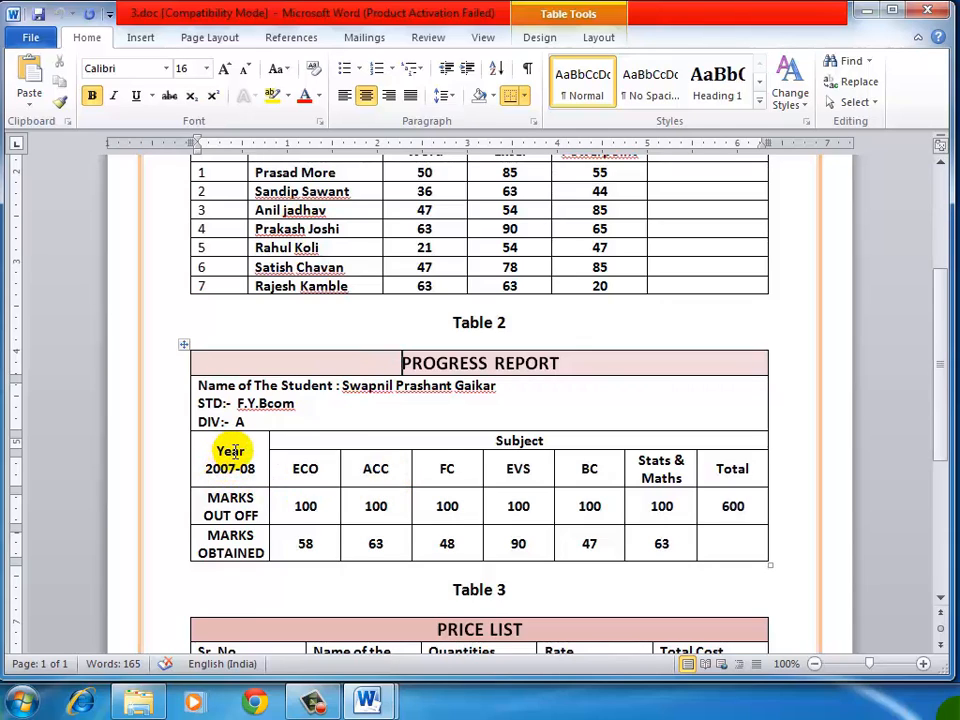
left_click_drag(230, 450, 250, 530)
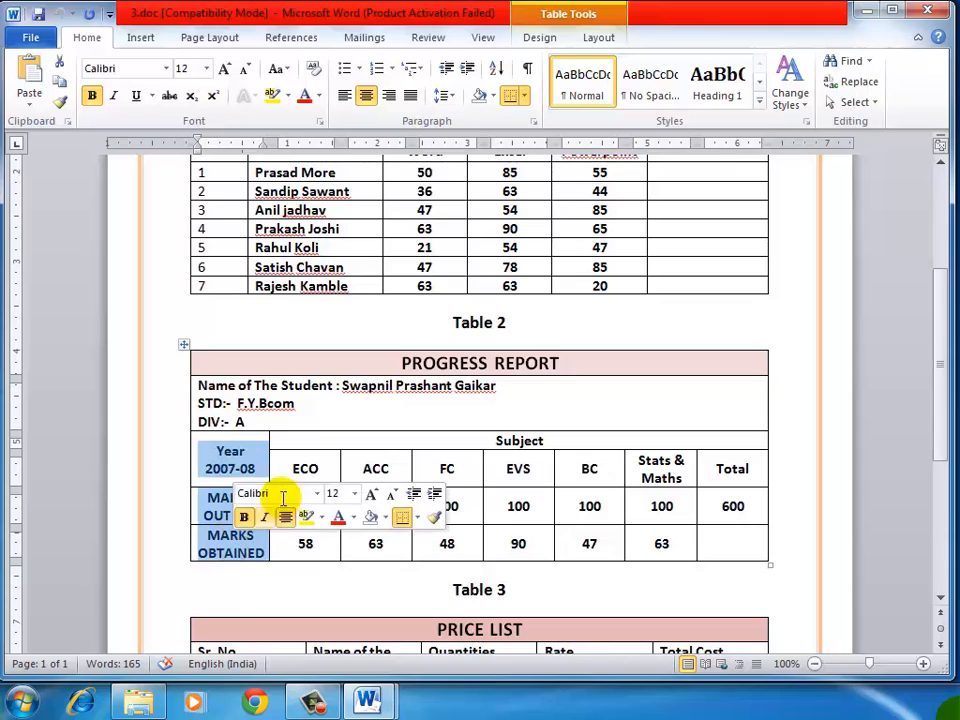
left_click(300, 468)
left_click(440, 467)
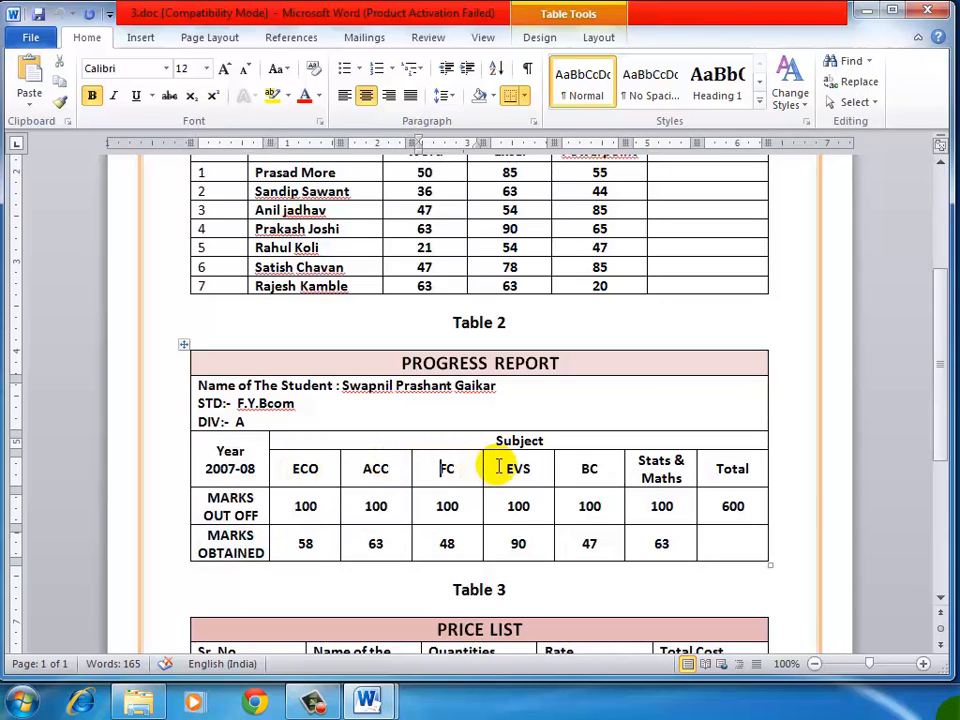
left_click(718, 467)
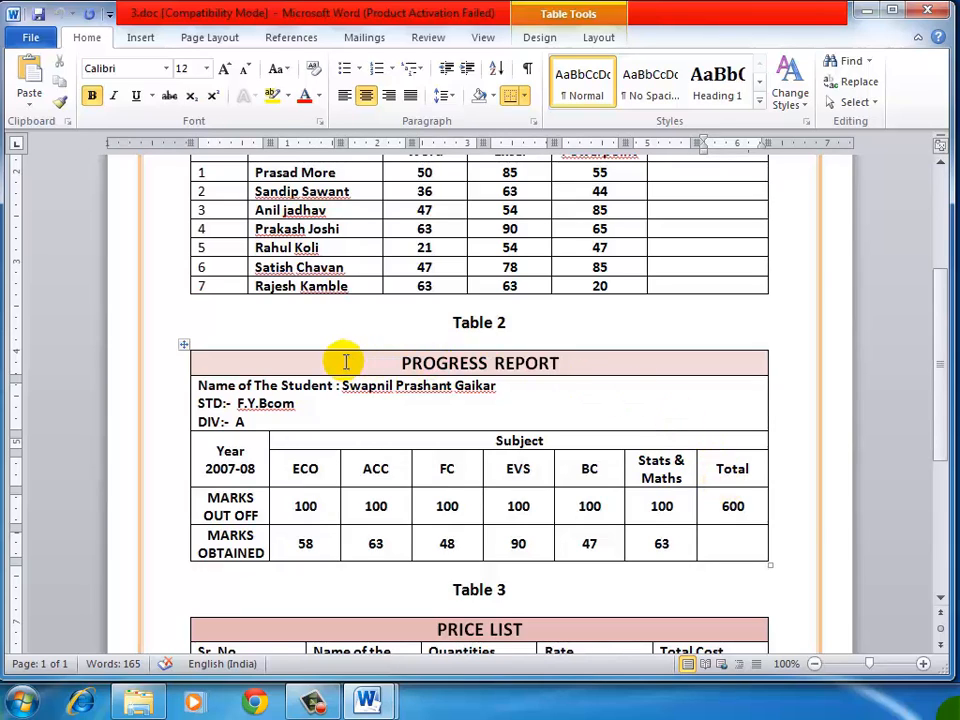
Step: Examine the rows of the progress report in 3.doc: title, student details, Subject heading, subject names and marks
left_click_drag(343, 362, 583, 350)
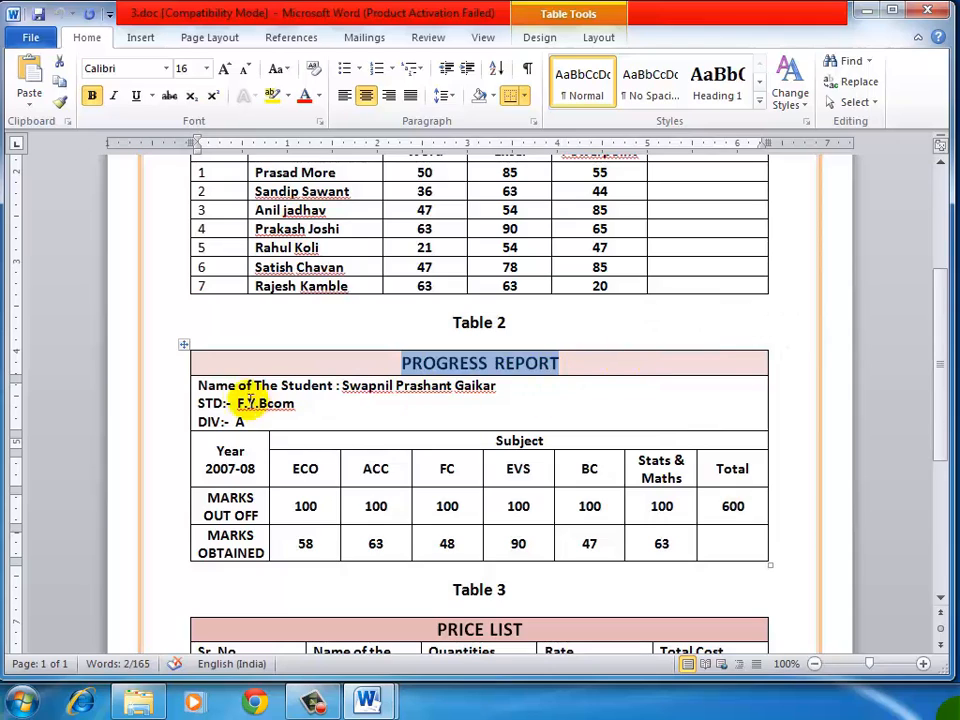
left_click_drag(198, 385, 645, 411)
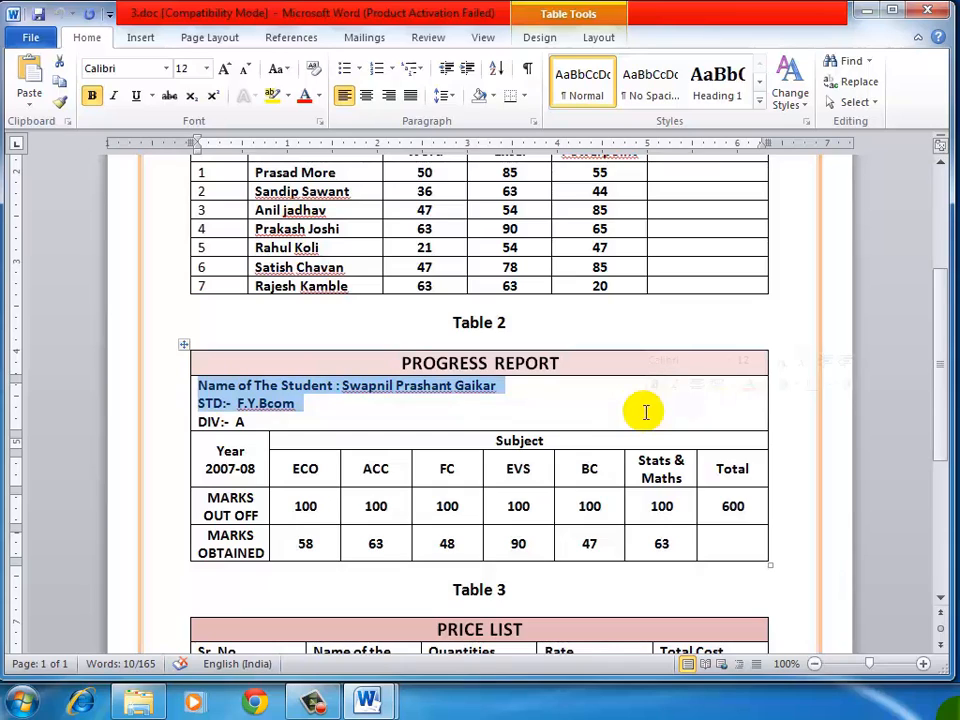
left_click(459, 411)
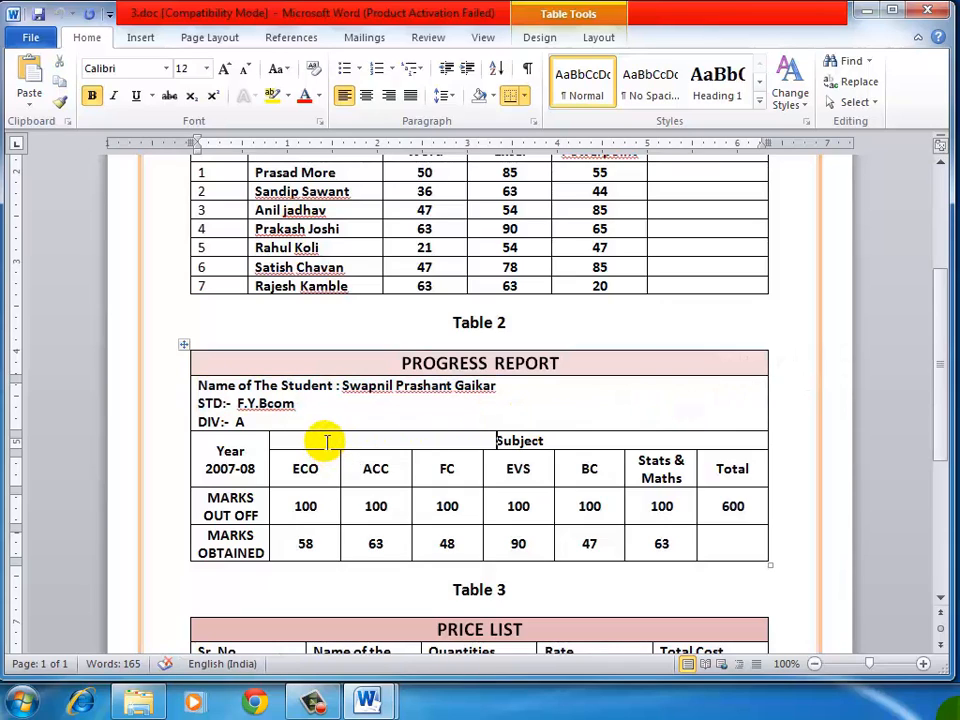
left_click_drag(454, 440, 568, 439)
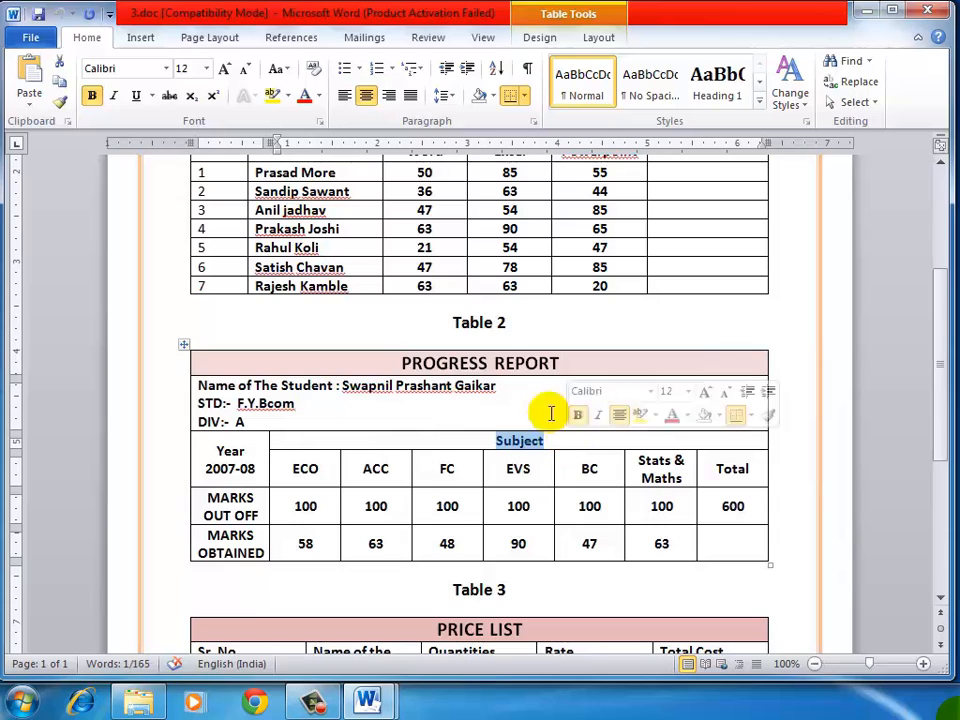
left_click(501, 362)
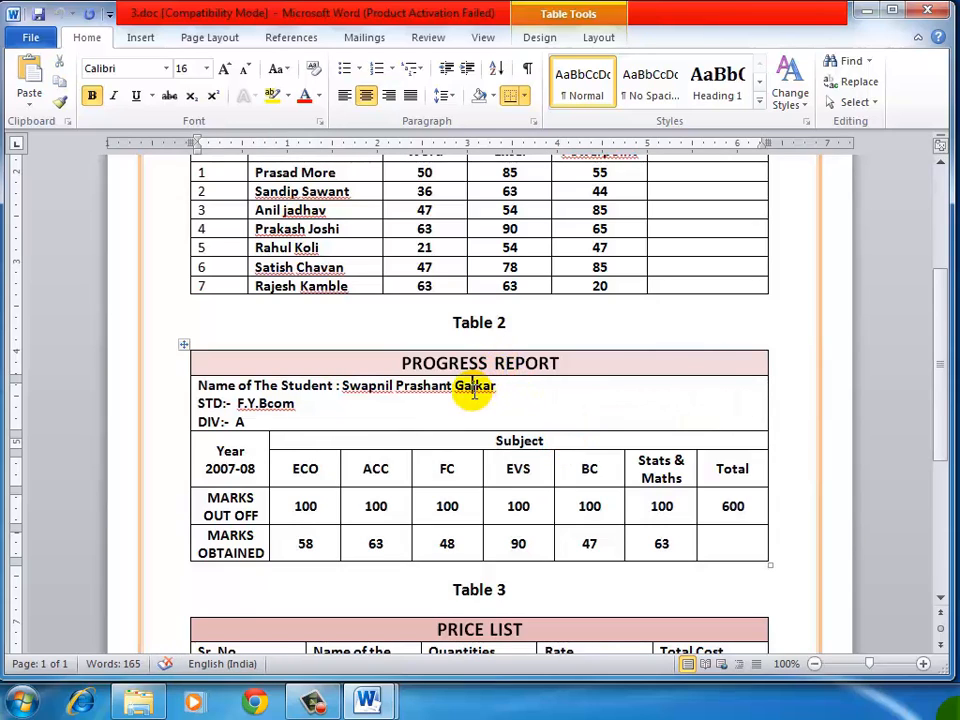
left_click_drag(484, 433, 588, 437)
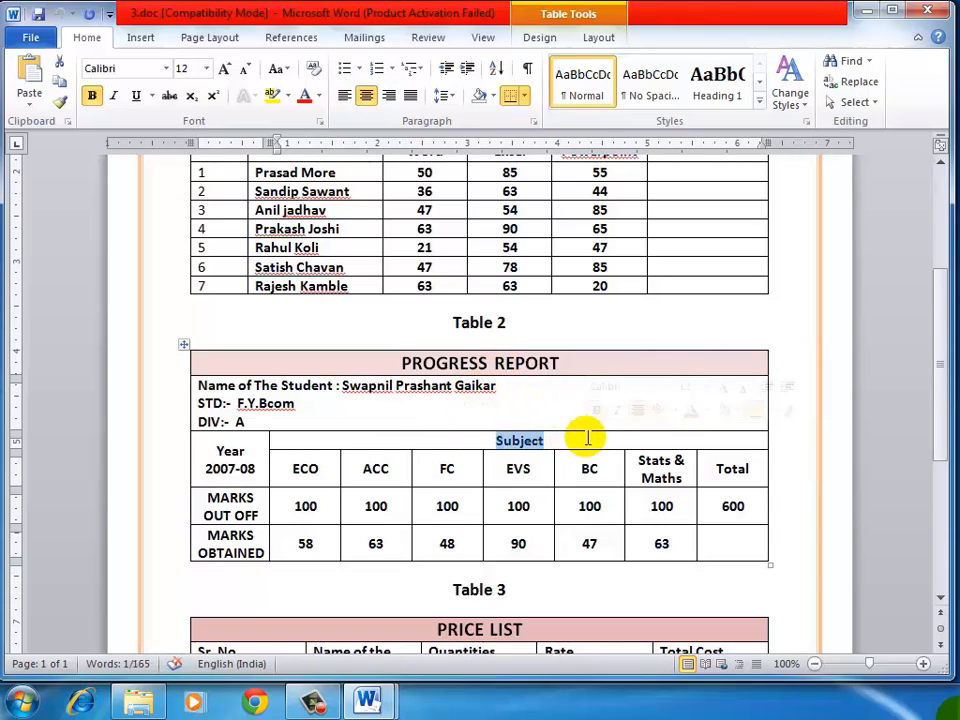
left_click_drag(274, 476, 330, 543)
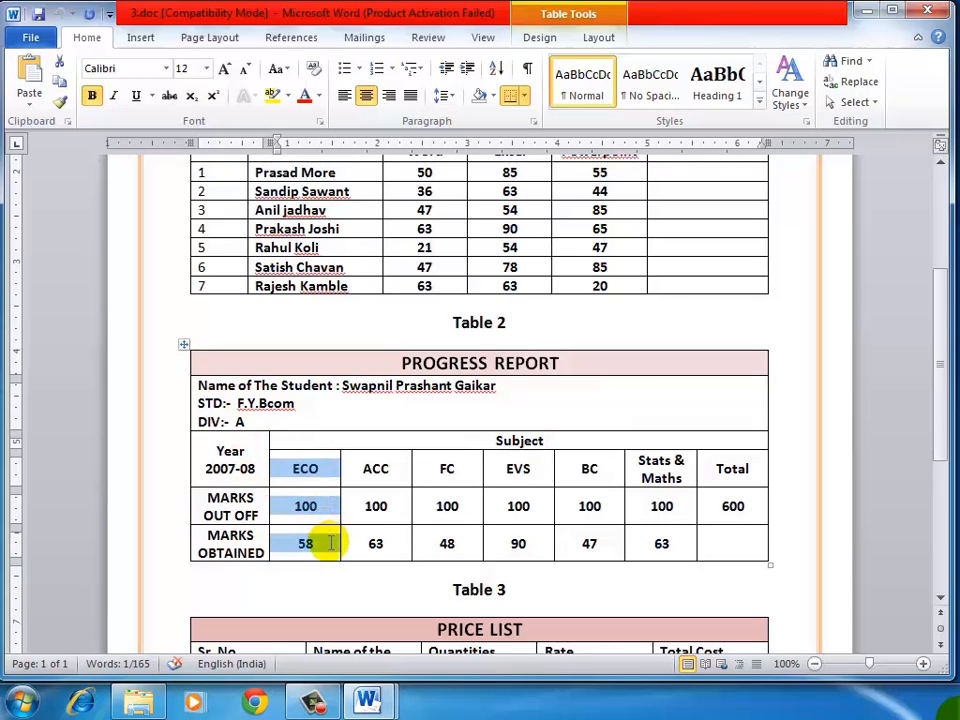
left_click(368, 469)
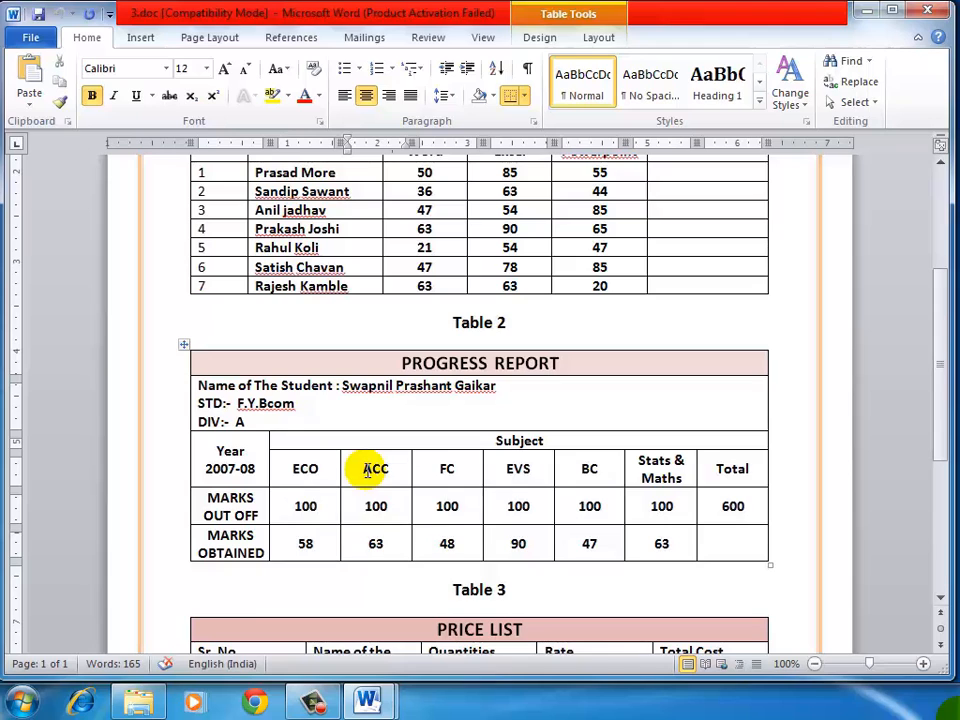
Step: Switch to Document1 and add the caption "Table 2" below the students' marks table
mouse_move(368, 700)
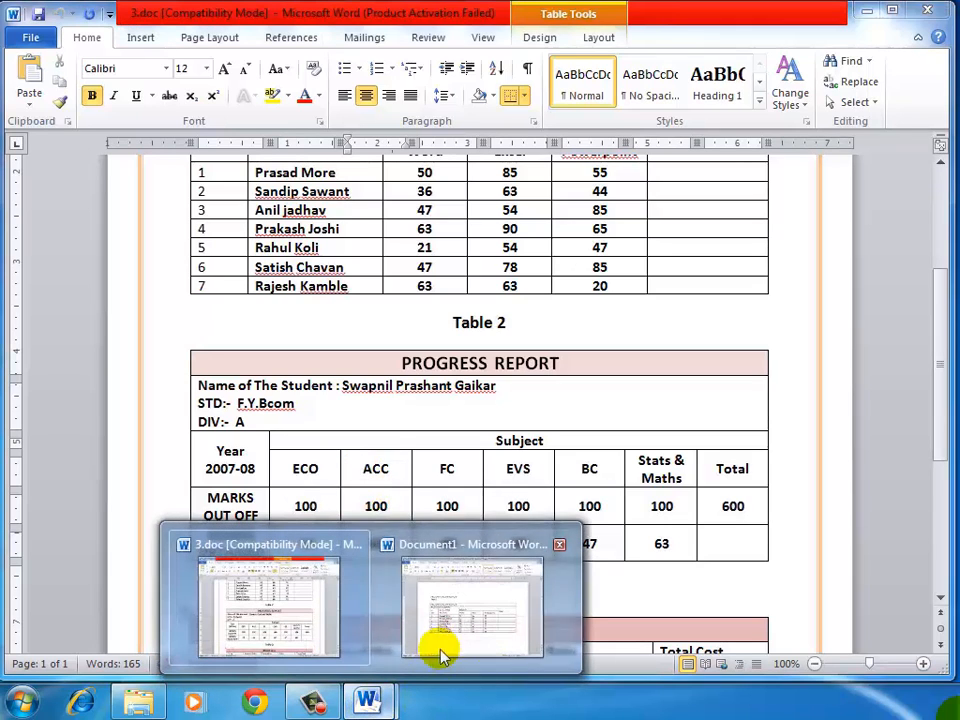
left_click(448, 632)
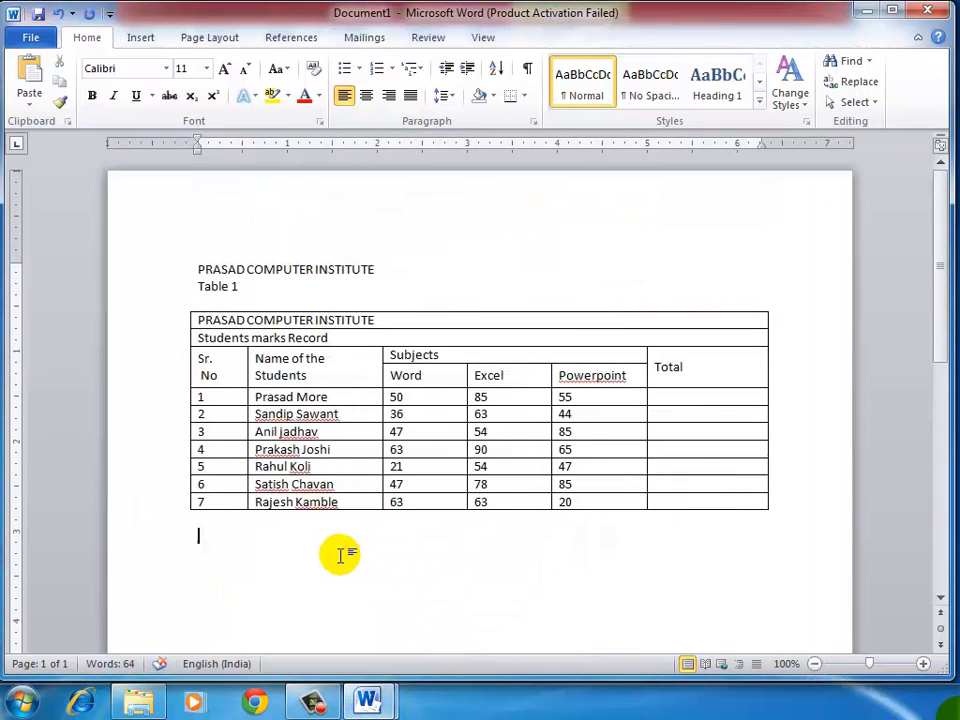
left_click(340, 555)
type("Table 2")
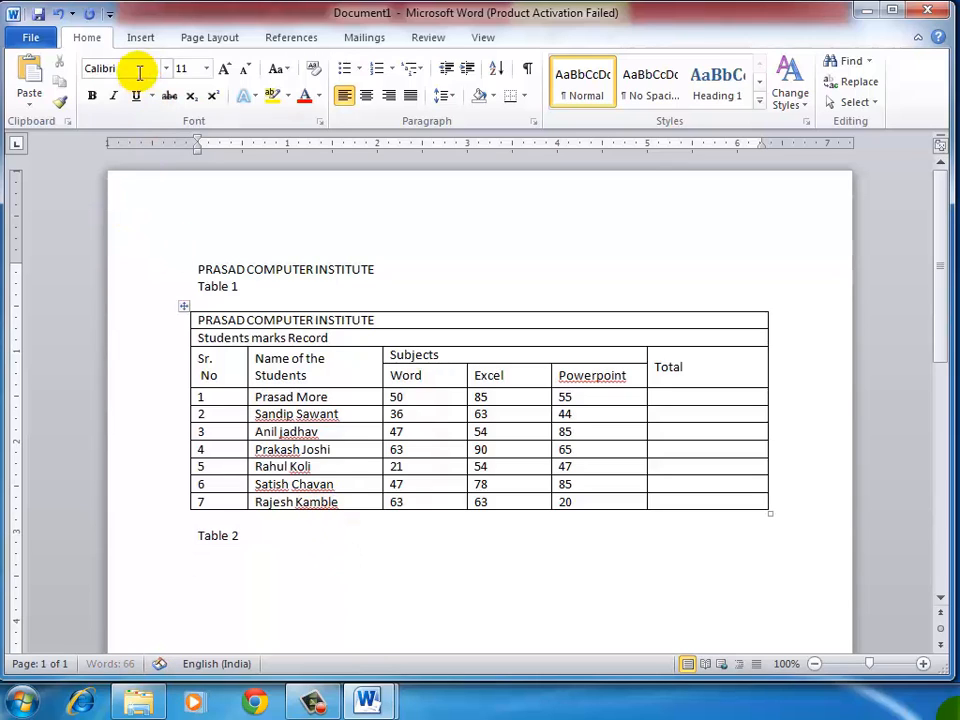
Step: Insert a table with 8 columns and 6 rows below the Table 2 caption
left_click(140, 38)
left_click(122, 100)
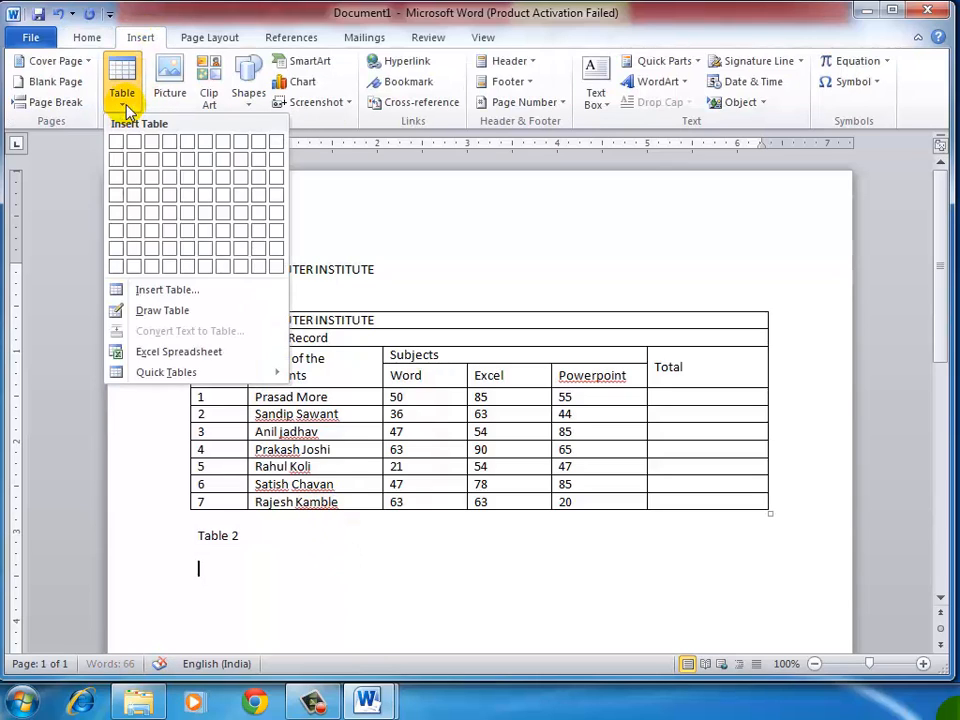
left_click(178, 291)
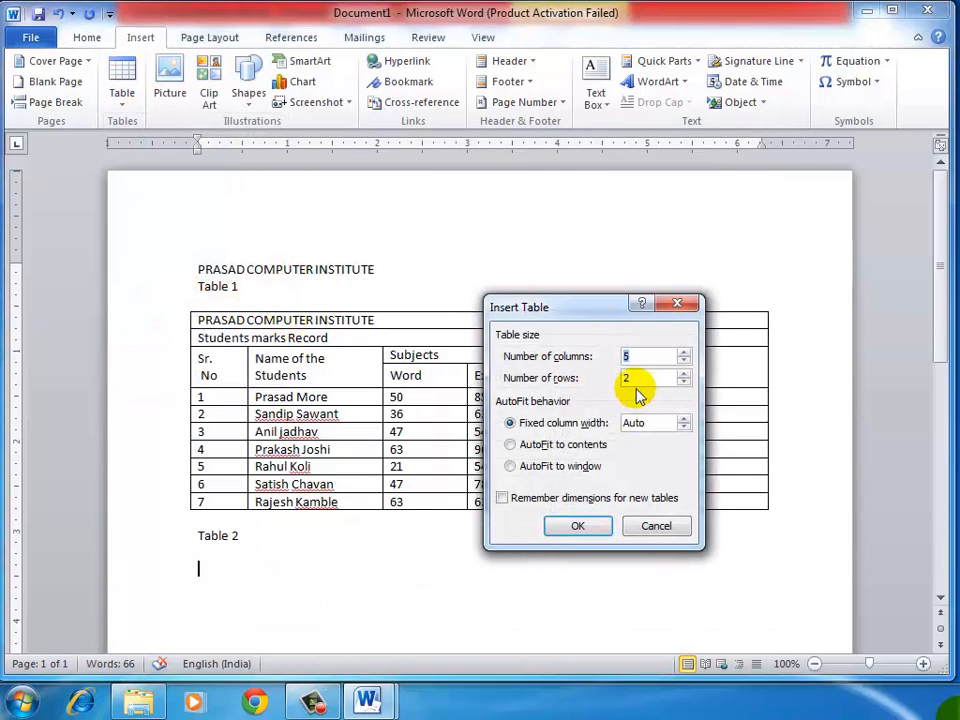
key("Tab")
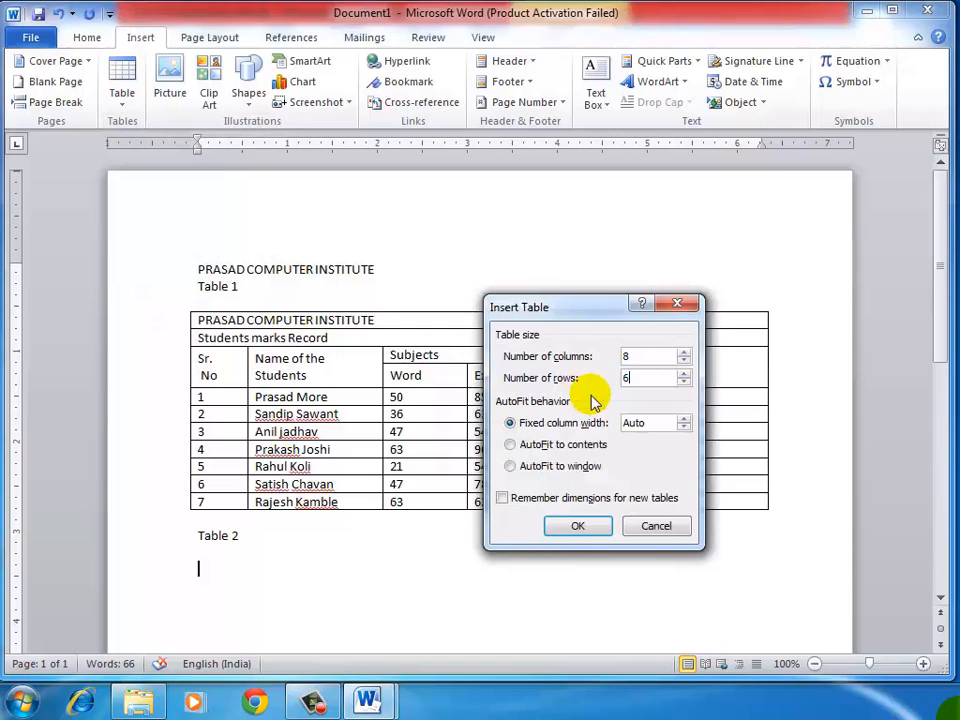
left_click(580, 526)
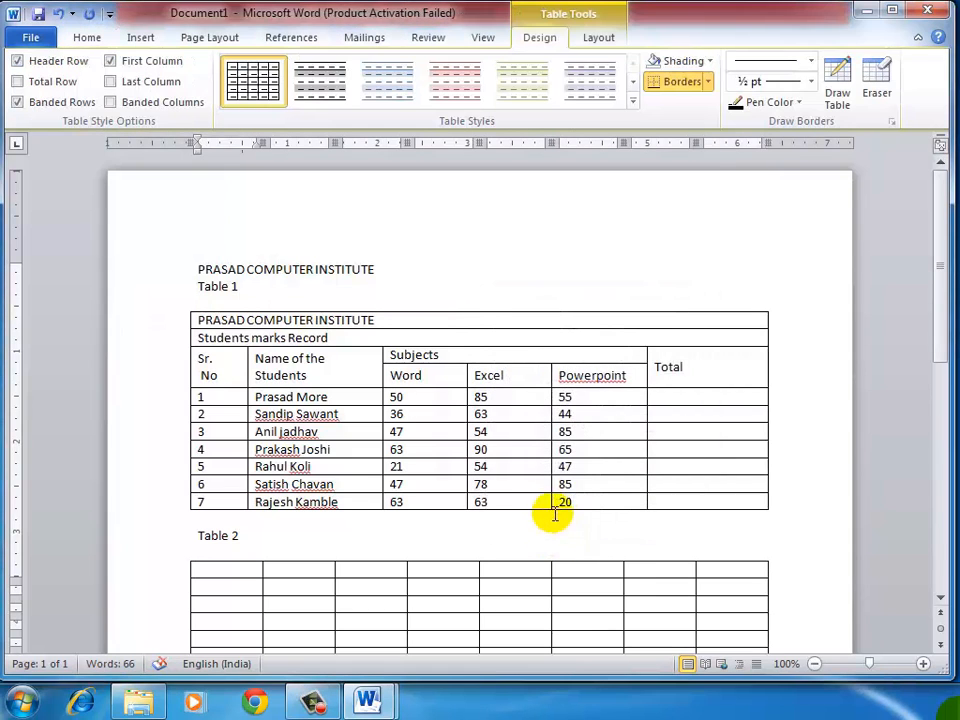
scroll(553, 514, "down", 3)
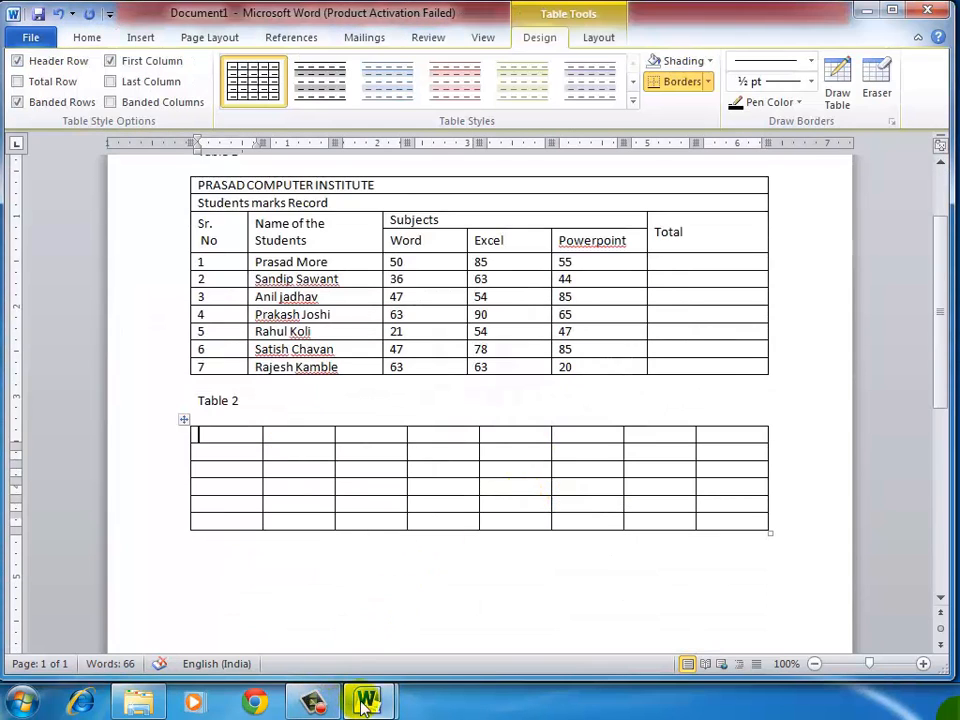
Step: Switch to 3.doc and check the layout of Table 2's PROGRESS REPORT title row and student details row
mouse_move(366, 703)
left_click(274, 607)
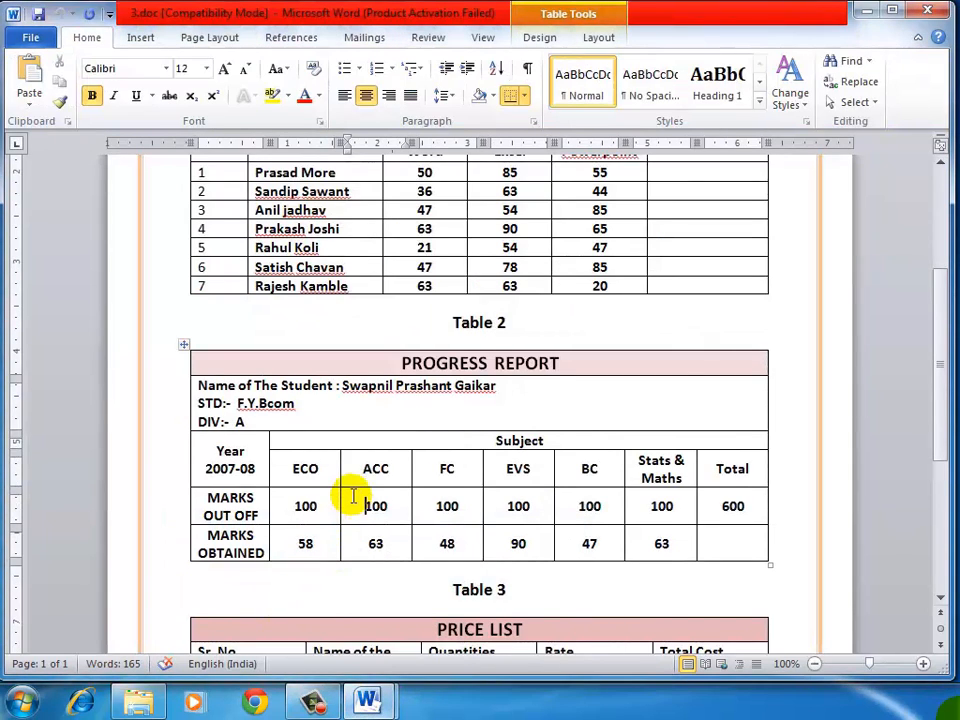
scroll(360, 494, "down", 1)
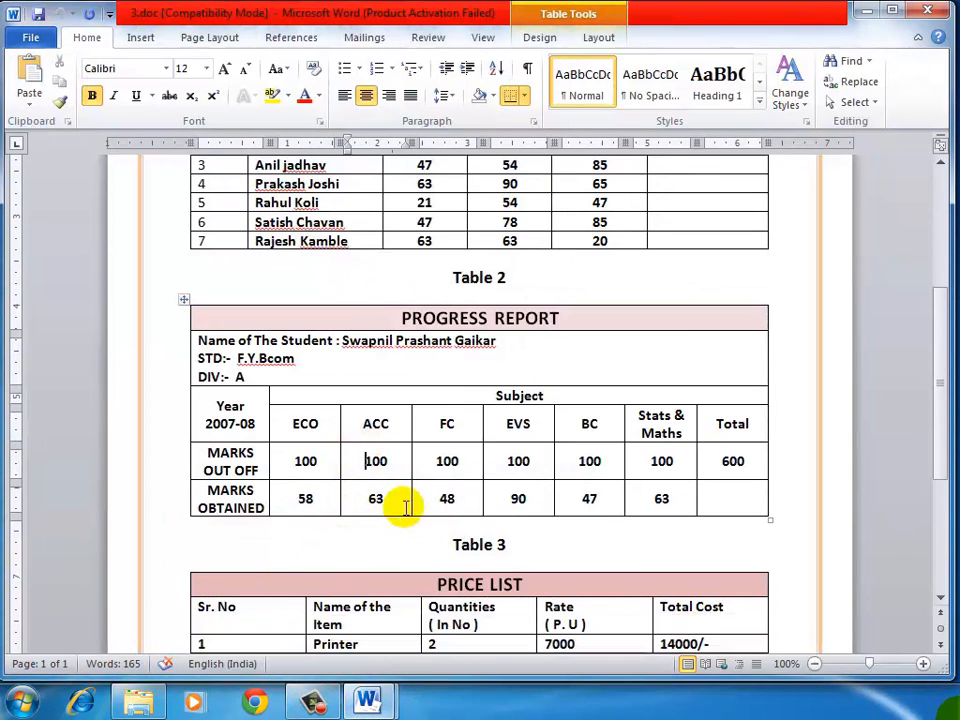
left_click_drag(400, 318, 482, 318)
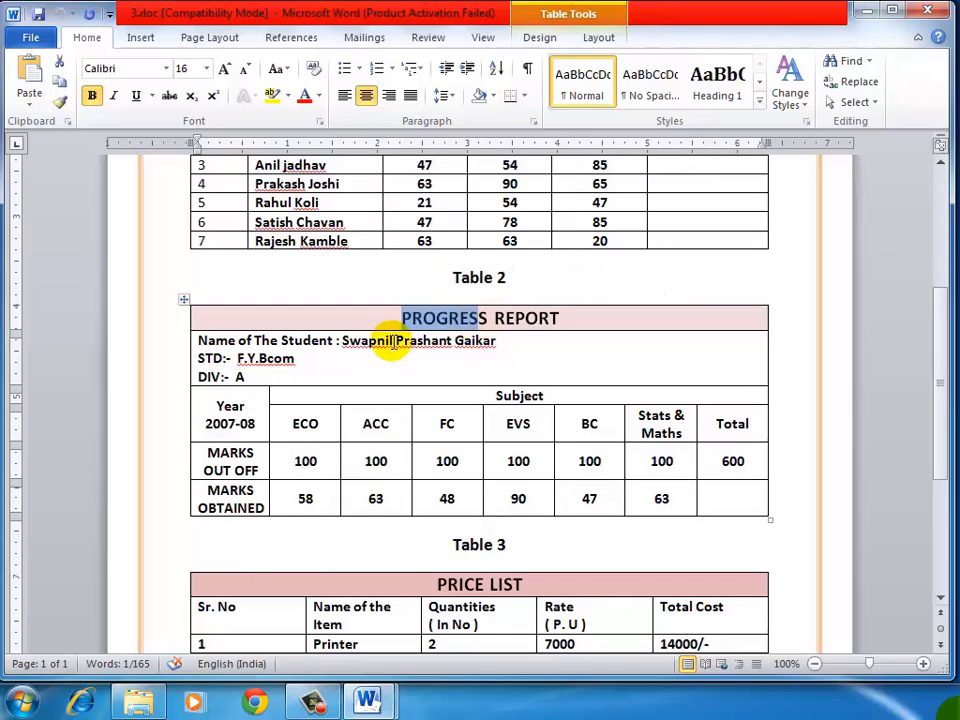
left_click_drag(390, 340, 545, 348)
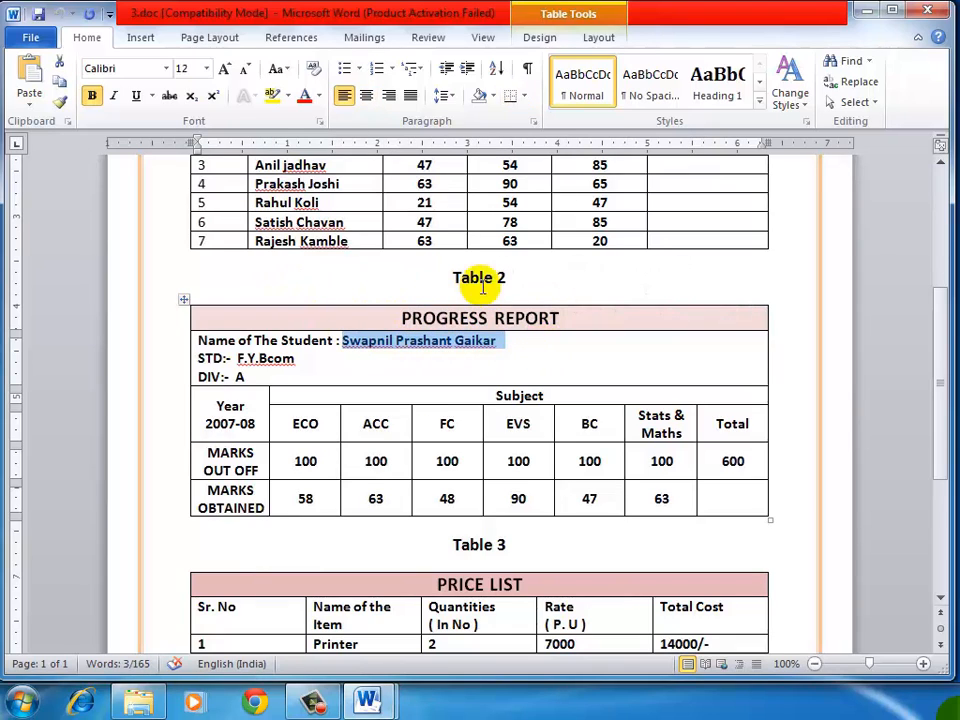
Step: Check the layout of Table 2's Year 2007-08 cell and the Subject heading row in 3.doc
left_click_drag(224, 401, 231, 423)
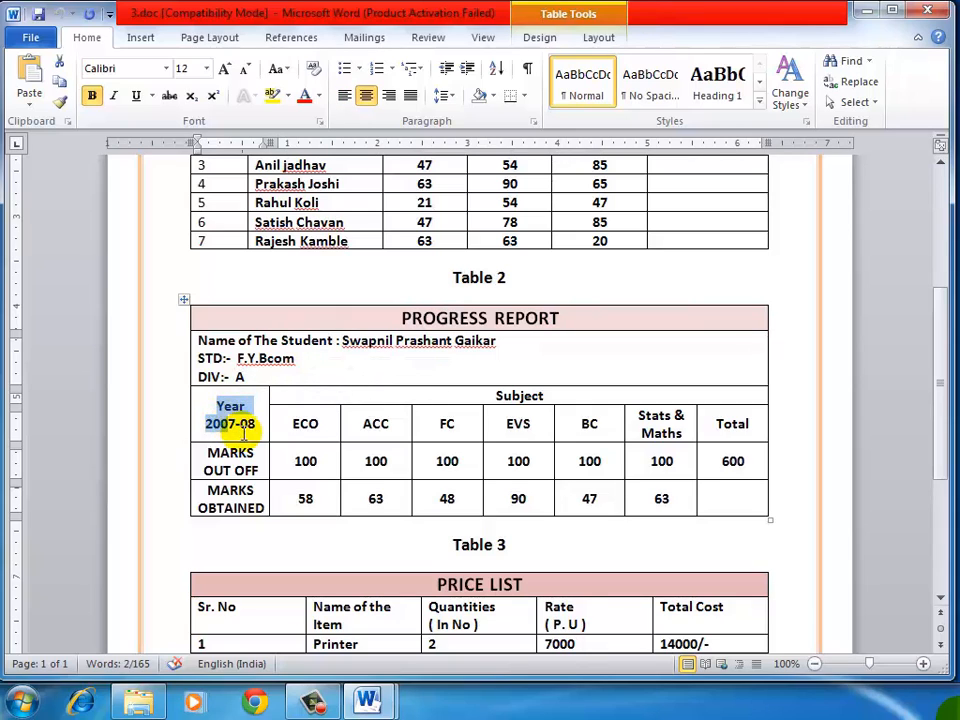
left_click(301, 423)
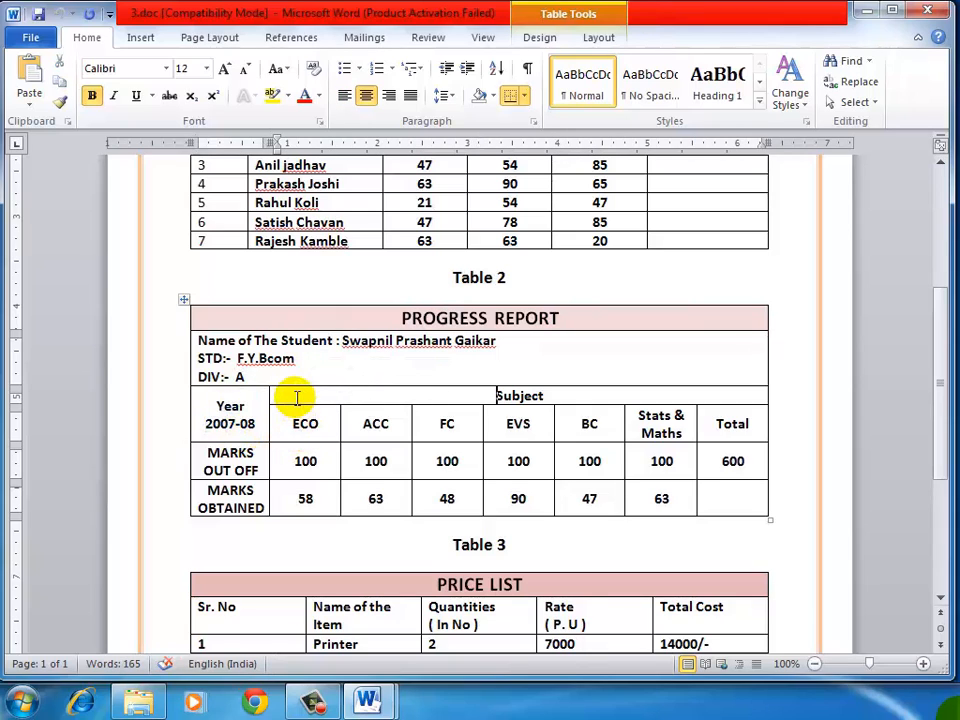
Step: Switch to Document1 and merge the cells of Table 2's first row, and likewise those of its second row, into full-width cells
mouse_move(367, 700)
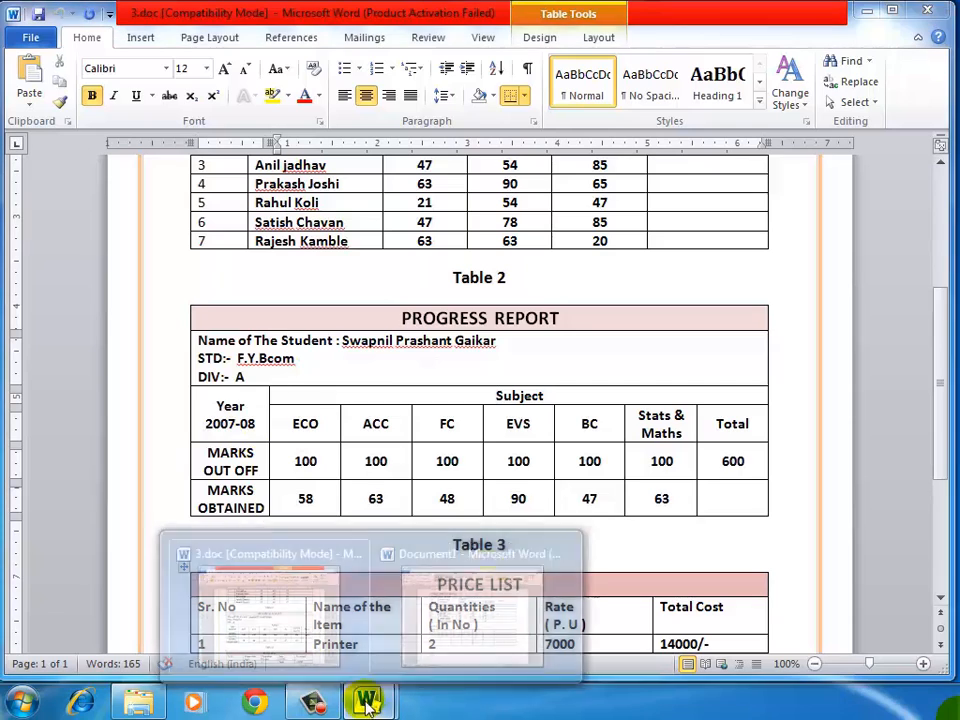
left_click(437, 607)
left_click_drag(229, 437, 707, 437)
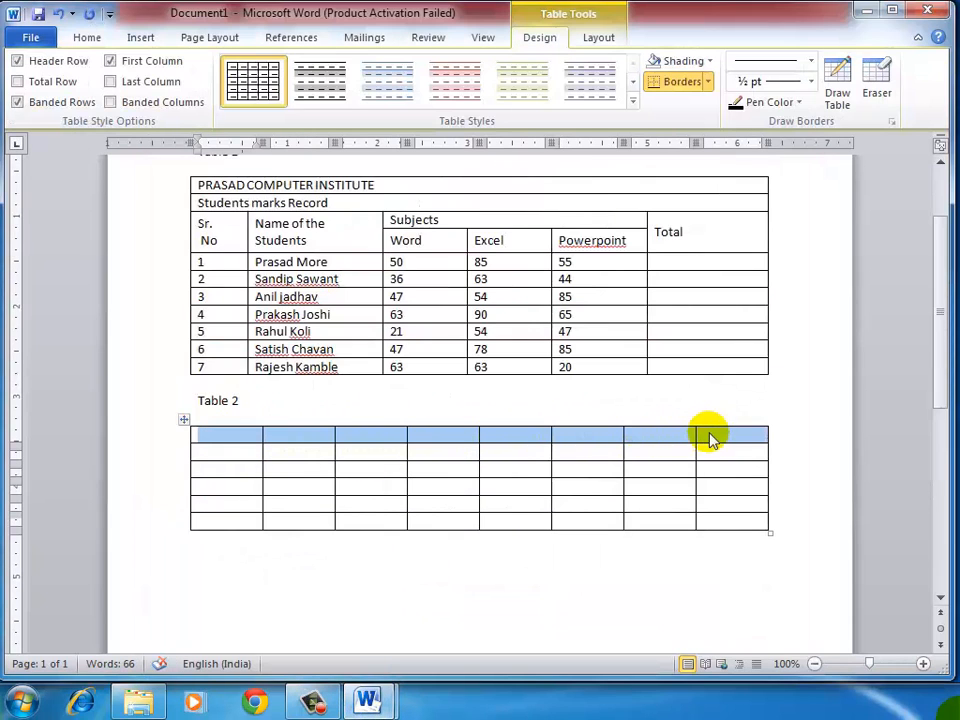
left_click(600, 38)
left_click(328, 61)
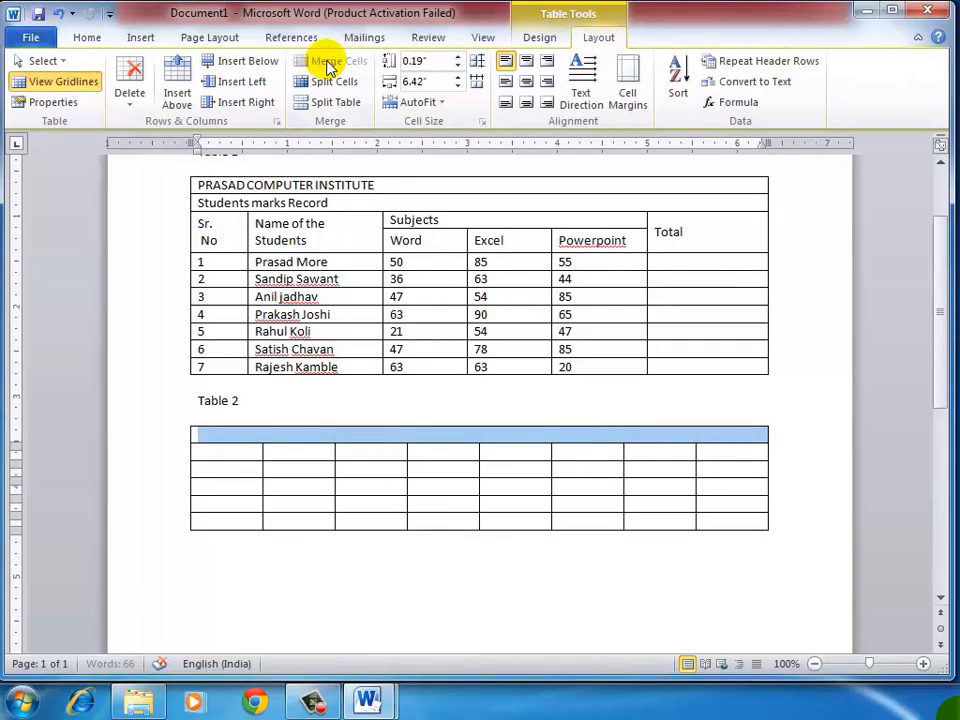
left_click_drag(243, 448, 707, 446)
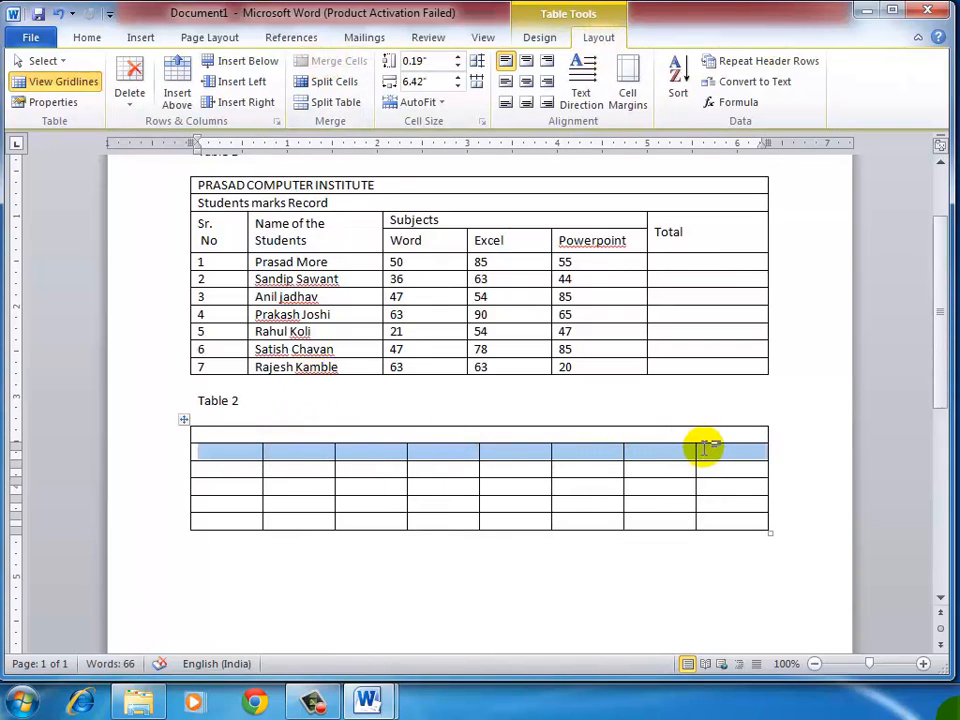
left_click(328, 61)
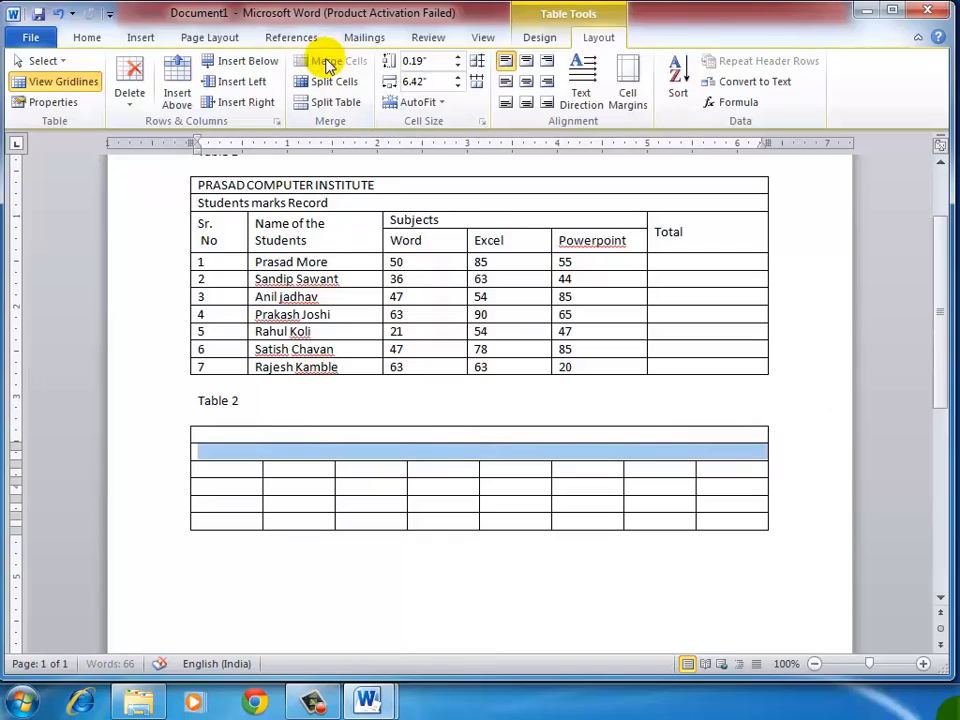
Step: Merge the first-column cells of Table 2's third and fourth rows into one cell
mouse_move(252, 477)
left_mouse_down()
mouse_move(246, 471)
mouse_move(251, 488)
left_mouse_up()
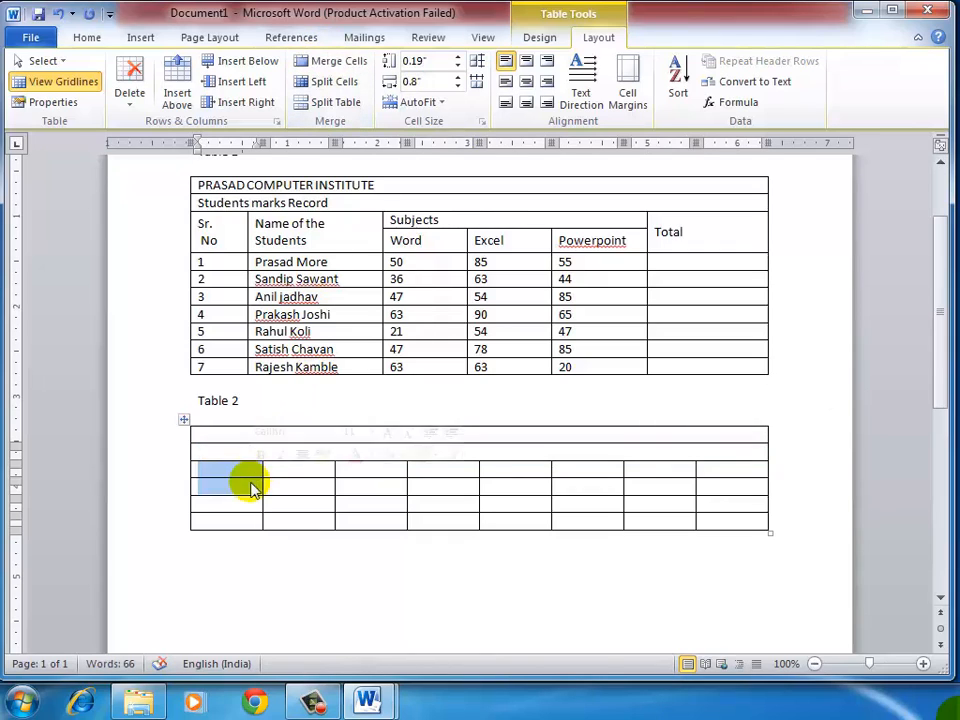
left_click(347, 63)
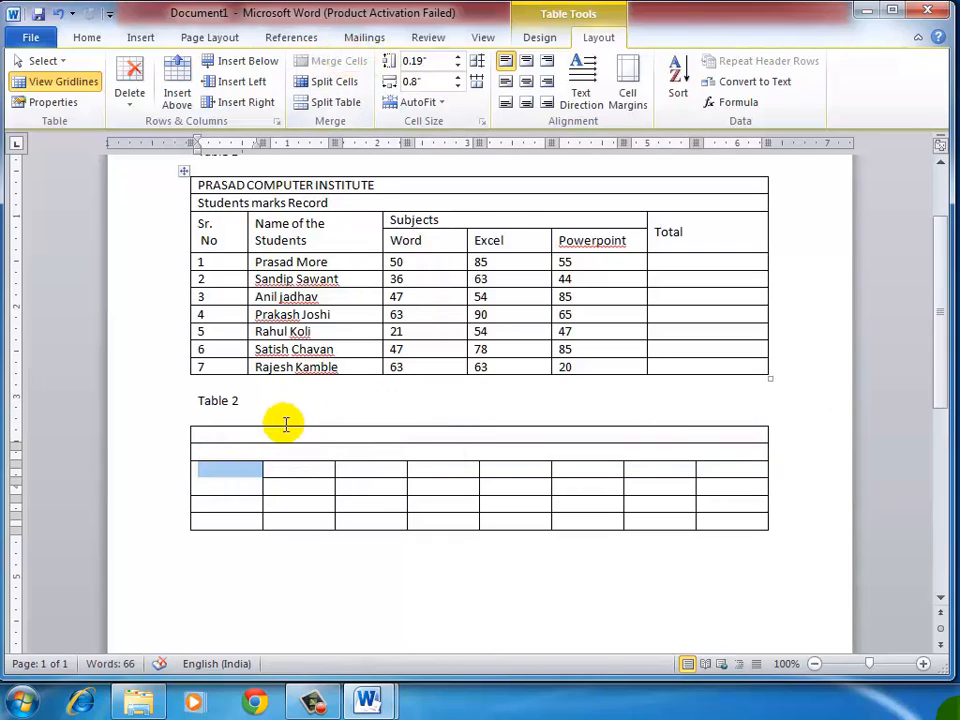
left_click(299, 466)
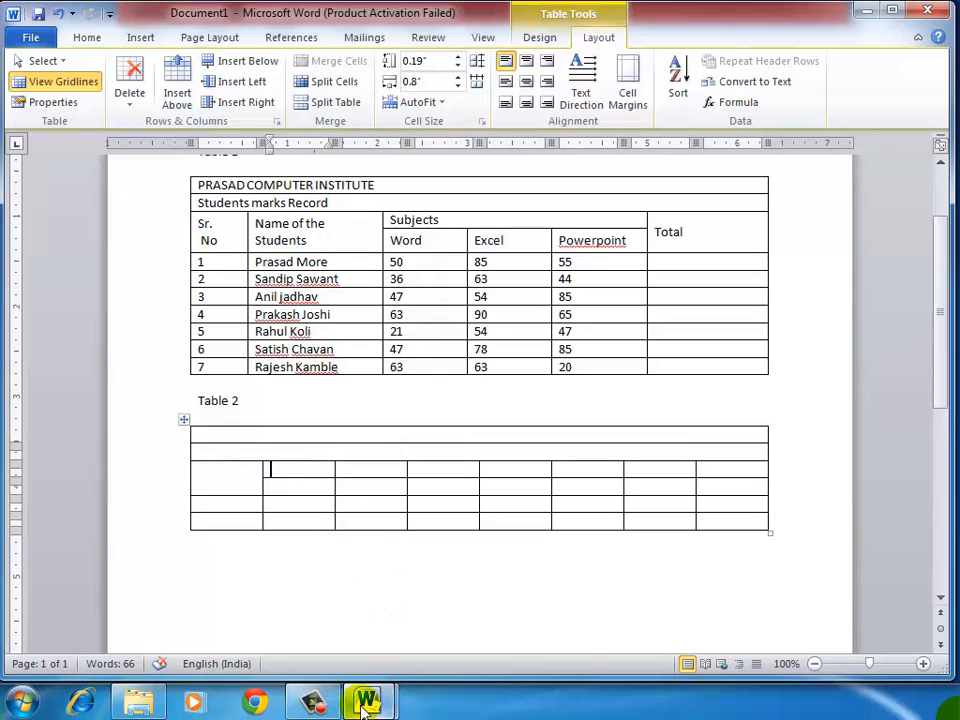
Step: Check Table 2's Subject row in 3.doc, then return to Document1 and review its PROGRESS REPORT table
mouse_move(368, 702)
left_click(285, 632)
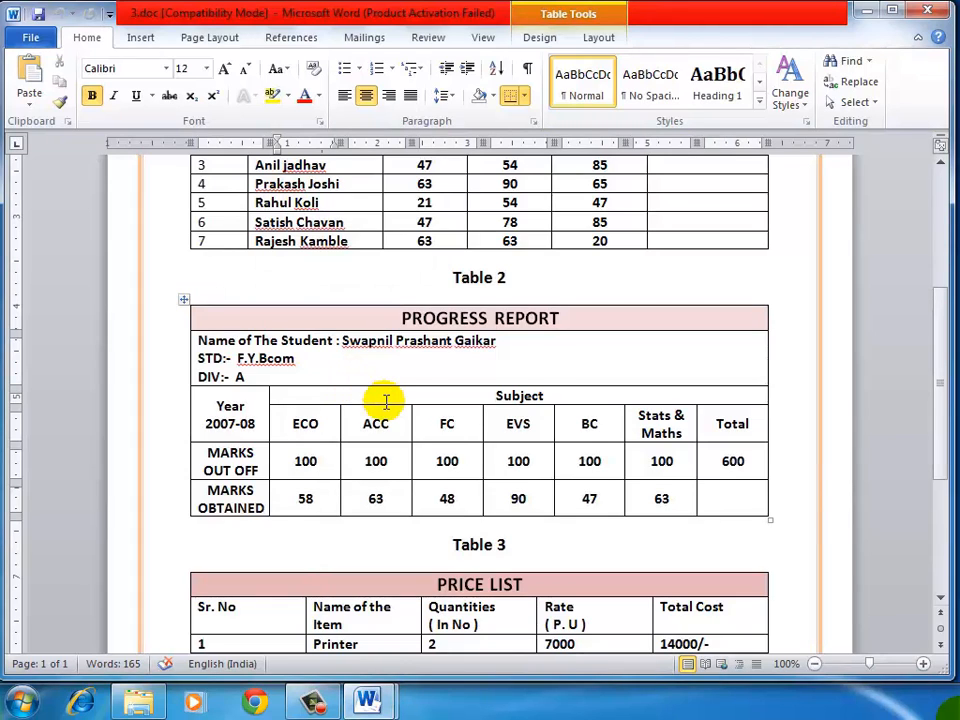
key("alt+Tab")
scroll(287, 279, "up", 1)
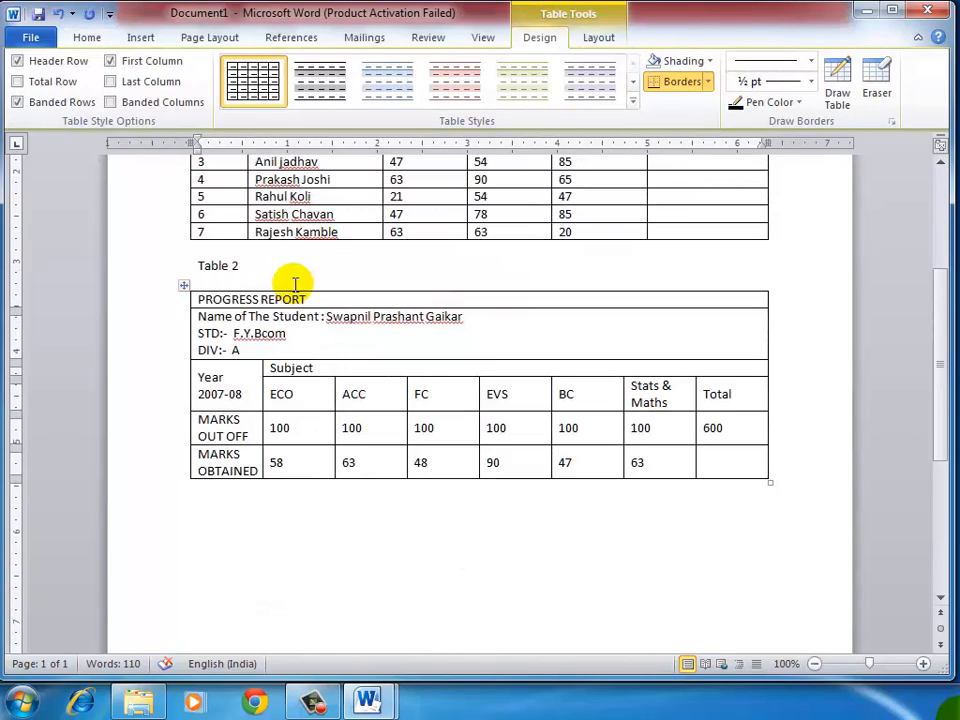
scroll(295, 397, "up", 2)
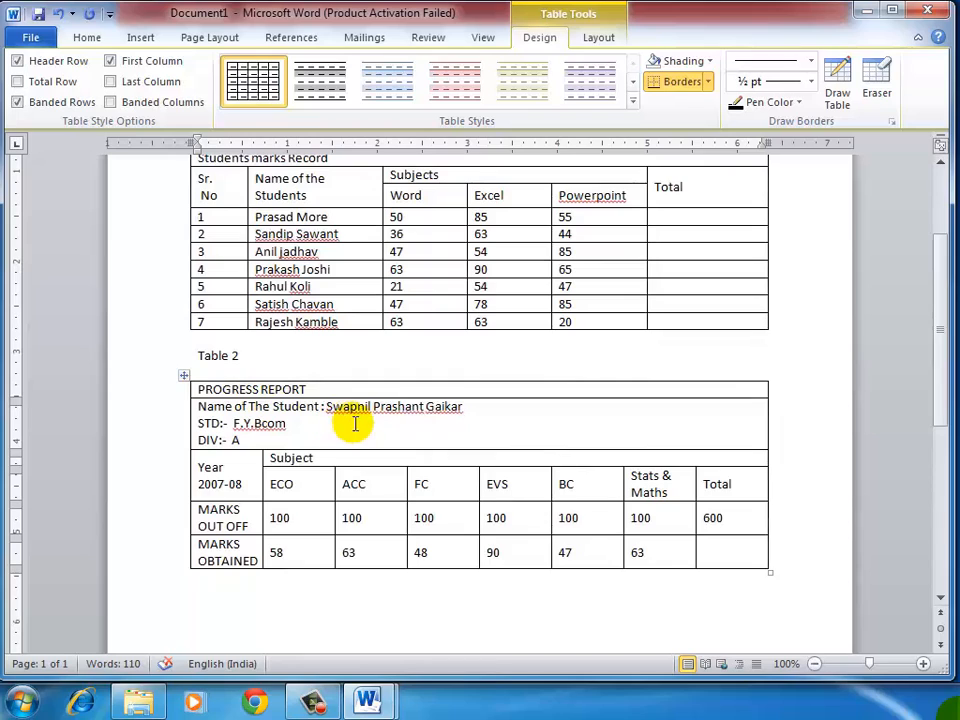
left_click(478, 411)
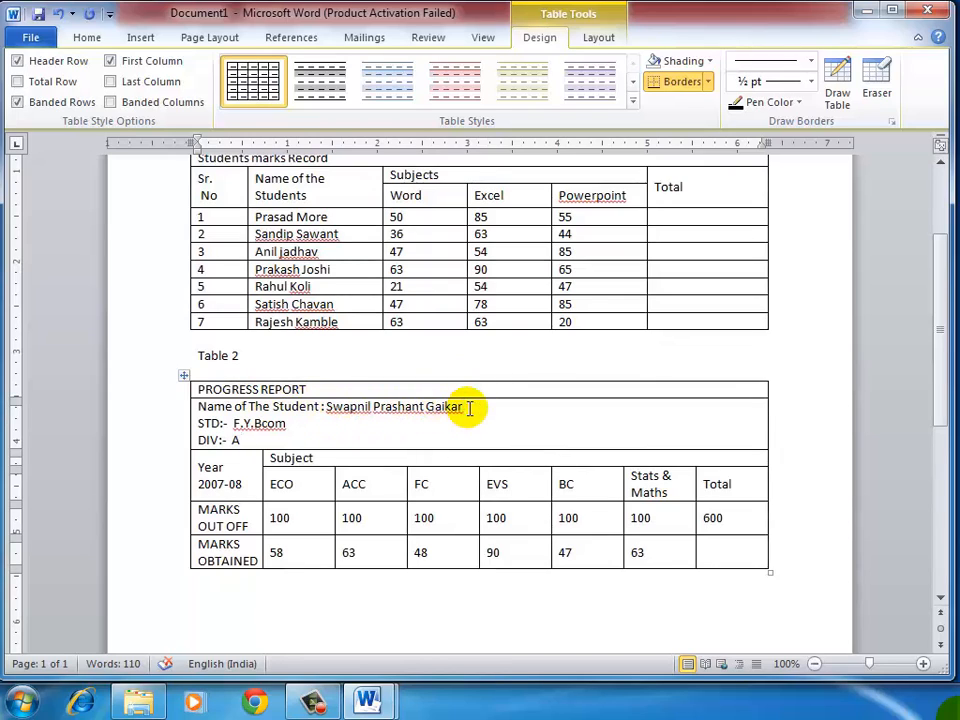
scroll(410, 458, "down", 2)
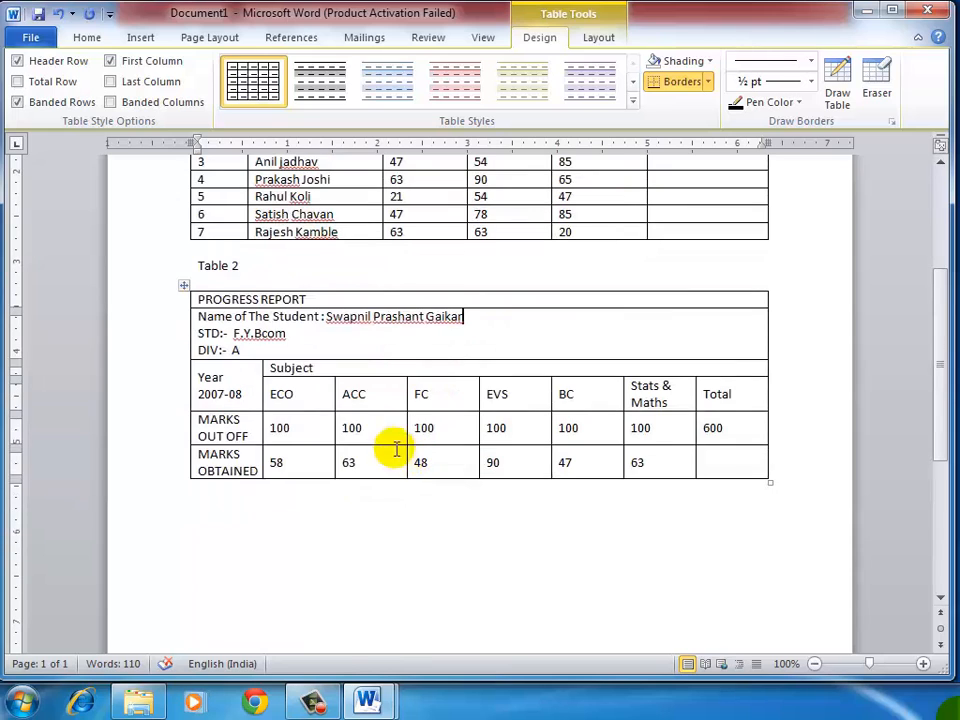
Step: Switch to 3.doc and examine Table 3's PRICE LIST title row, column headings and item rows
mouse_move(367, 700)
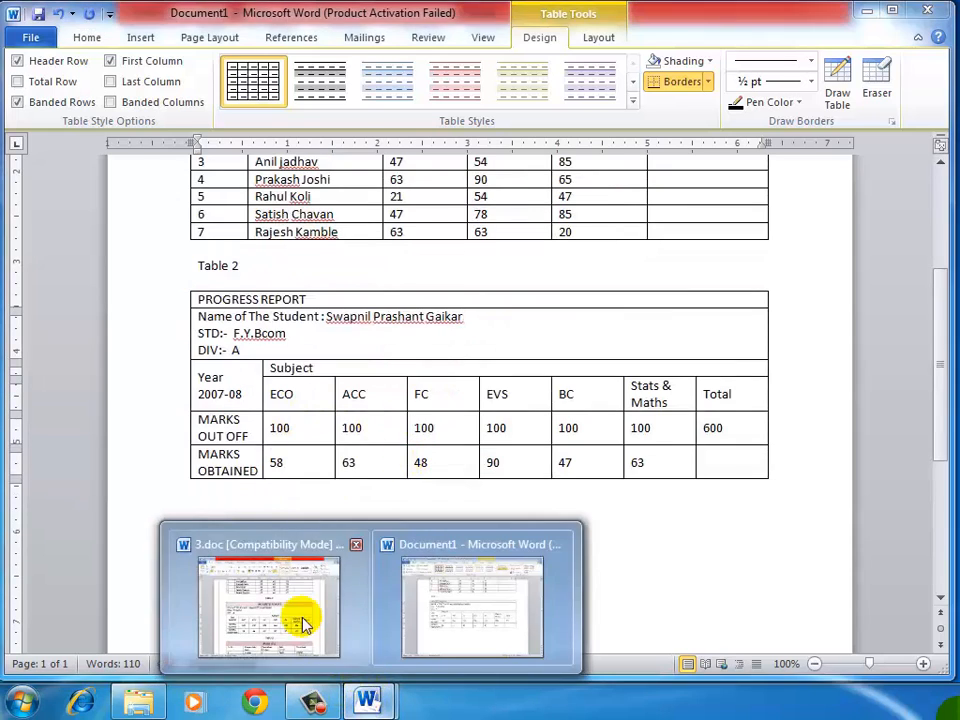
left_click(303, 624)
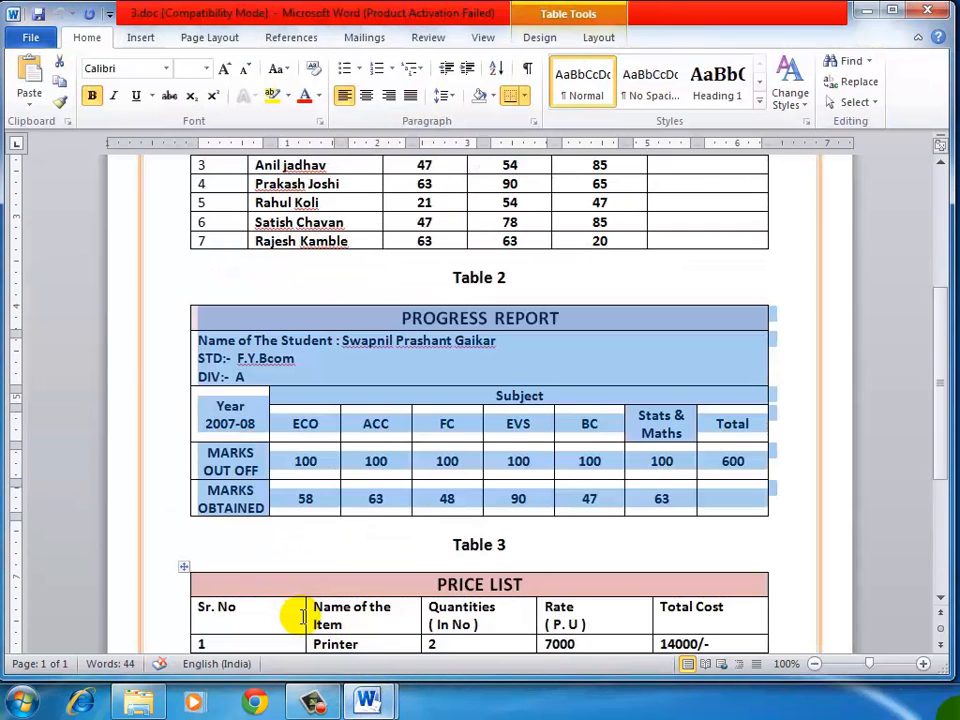
left_click(368, 470)
scroll(363, 455, "down", 2)
scroll(363, 455, "down", 2)
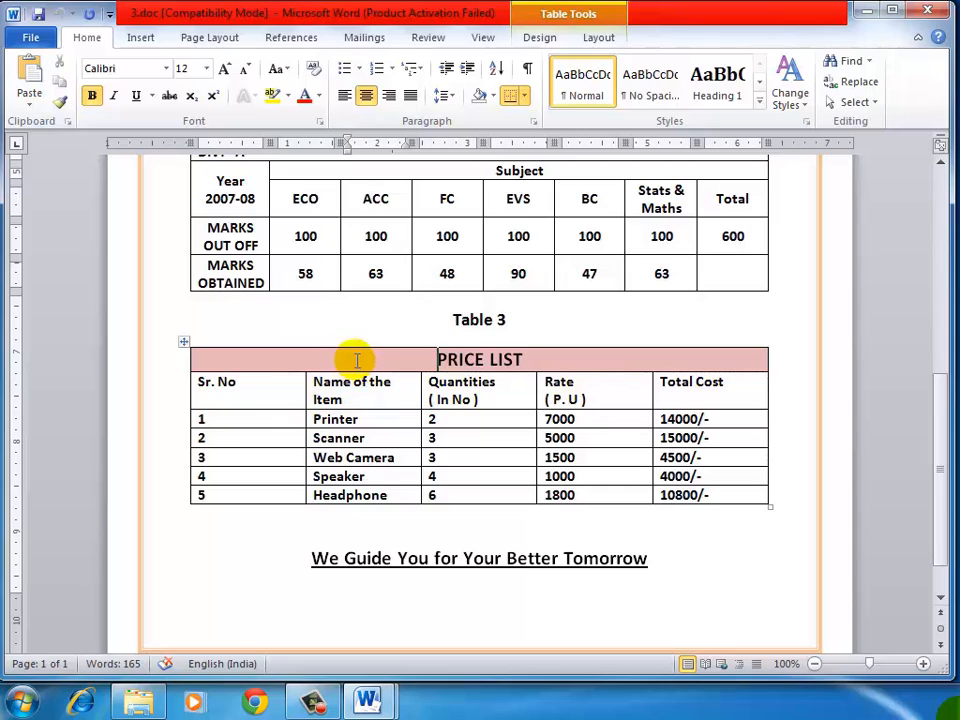
left_click_drag(357, 360, 505, 361)
left_click_drag(388, 395, 505, 391)
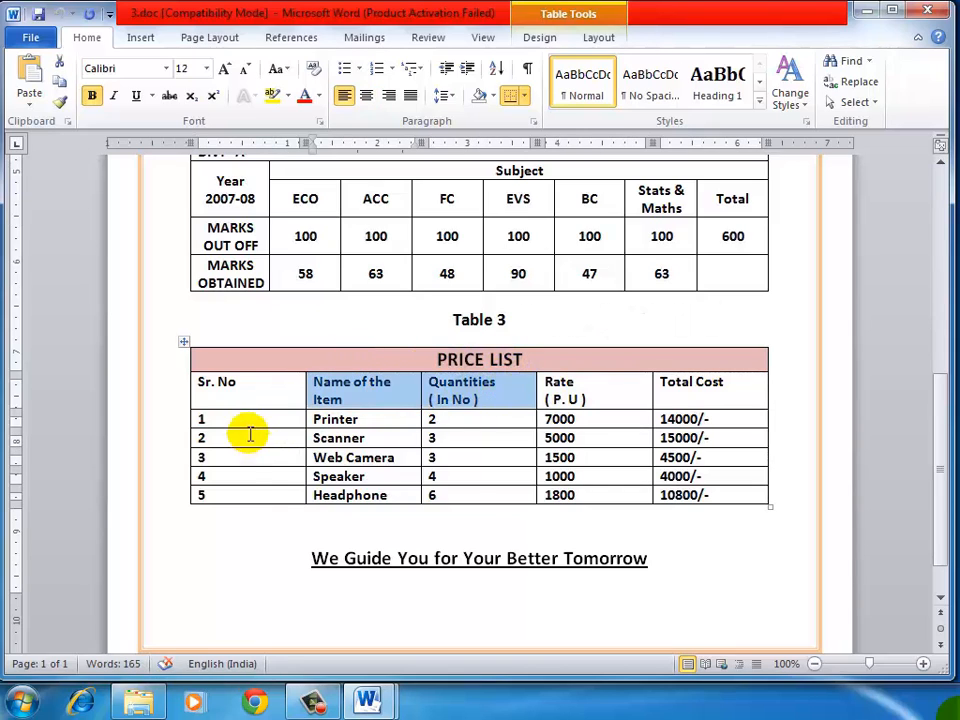
left_click(260, 390)
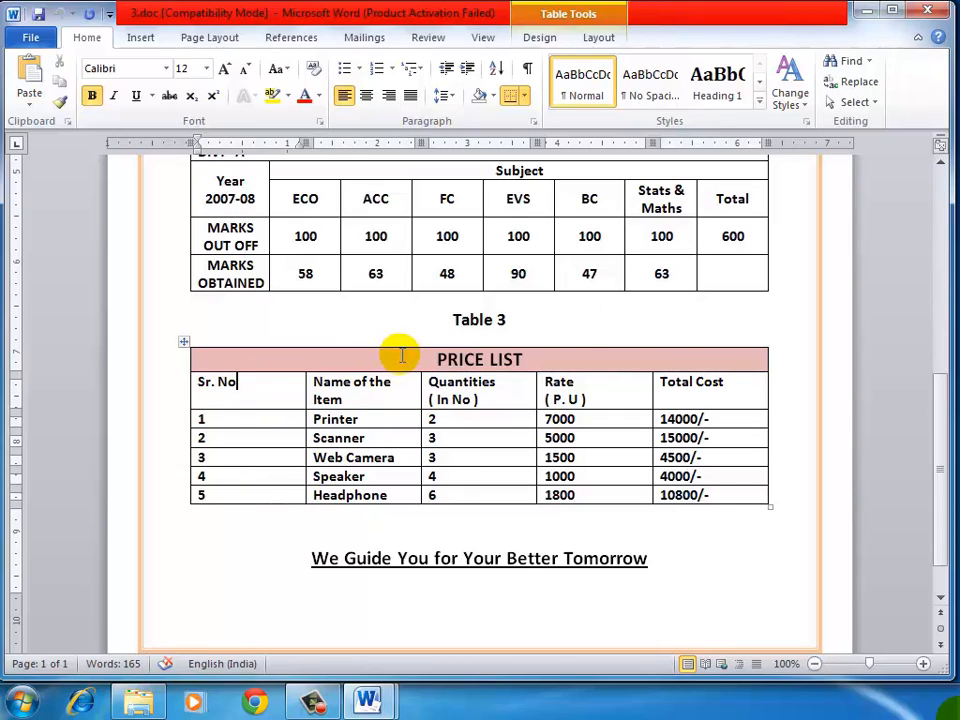
left_click_drag(401, 355, 579, 360)
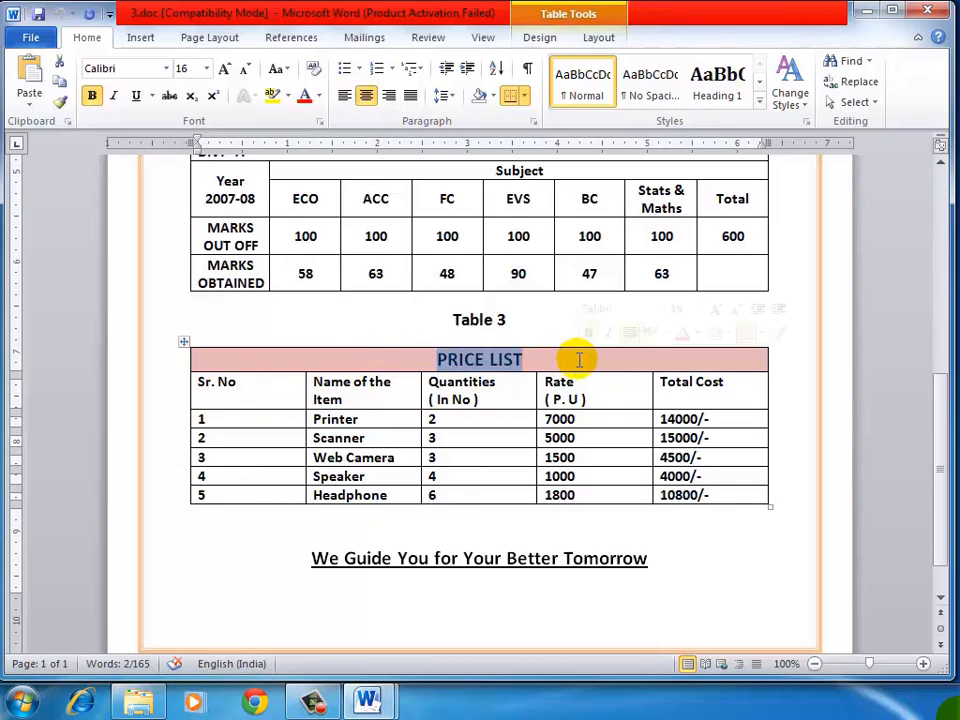
left_click(274, 389)
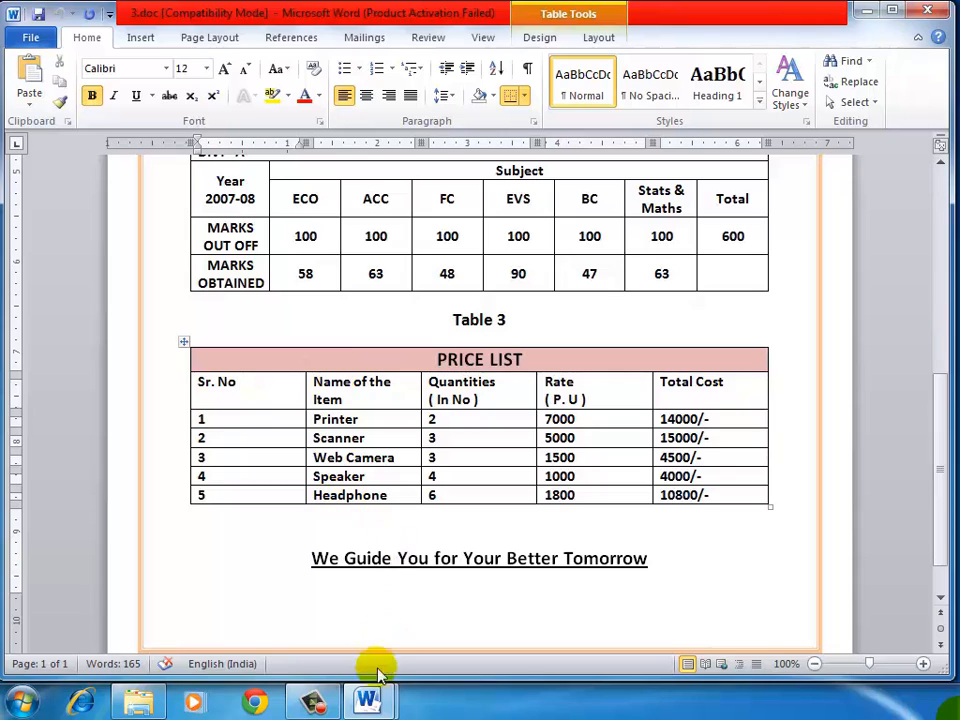
Step: Switch to Document1 and add the caption "Table 3" below the progress report table
mouse_move(370, 690)
left_click(439, 636)
left_click(395, 533)
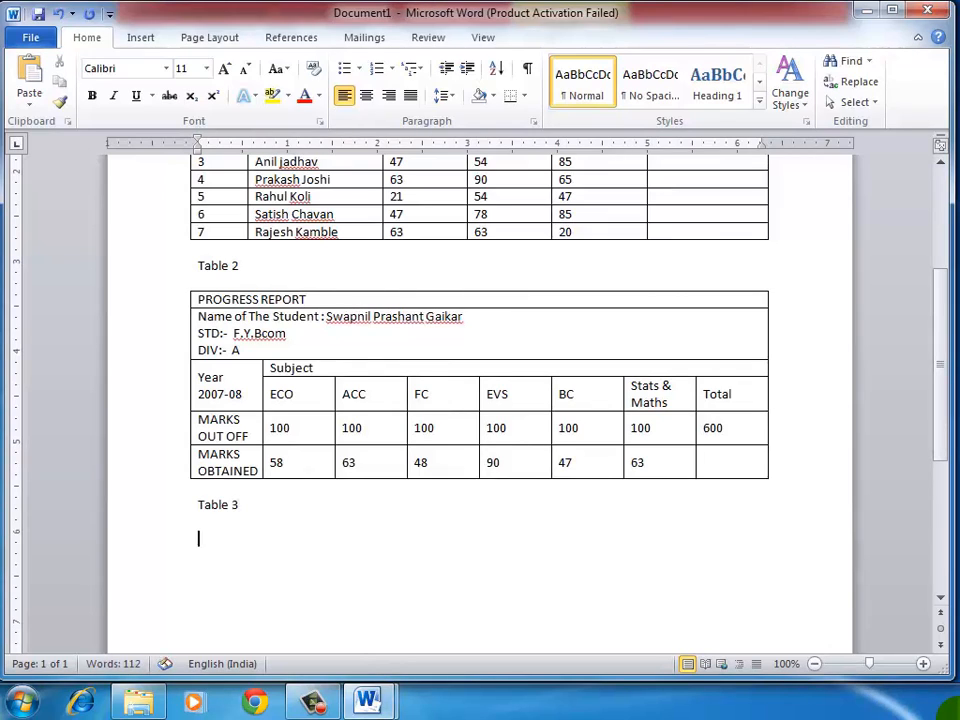
Step: Insert a table with 5 columns and 7 rows below the Table 3 caption
left_click(152, 37)
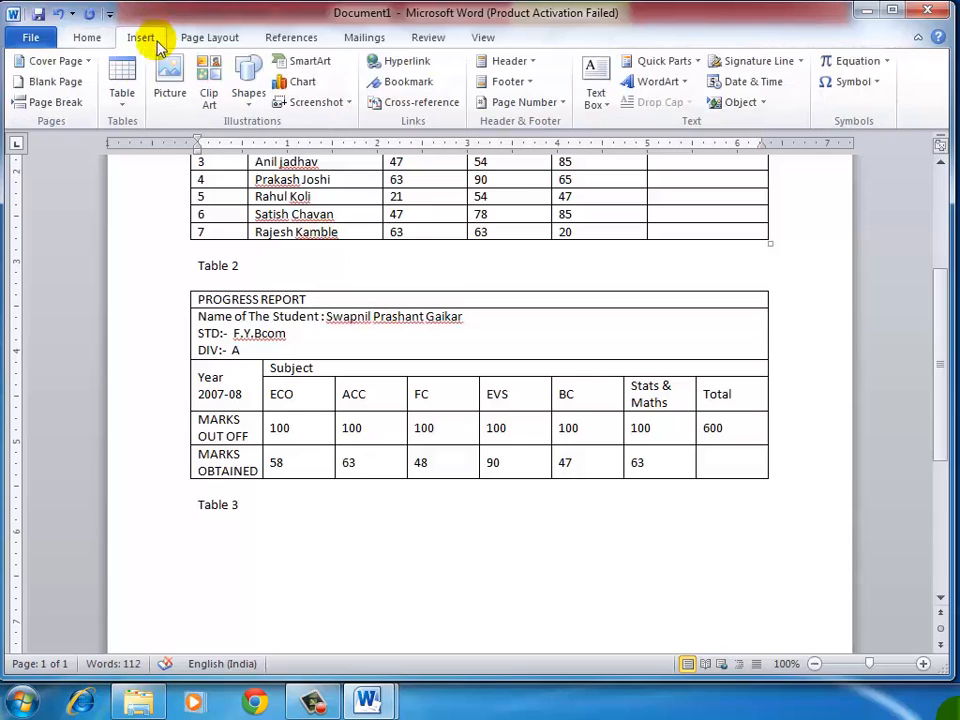
left_click(126, 112)
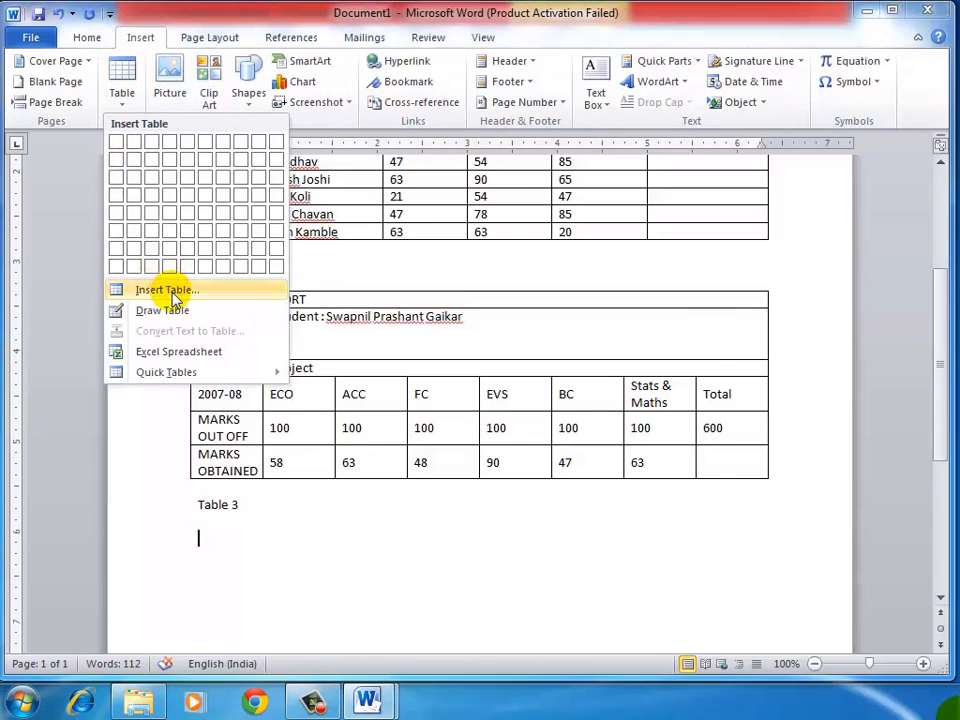
left_click(155, 290)
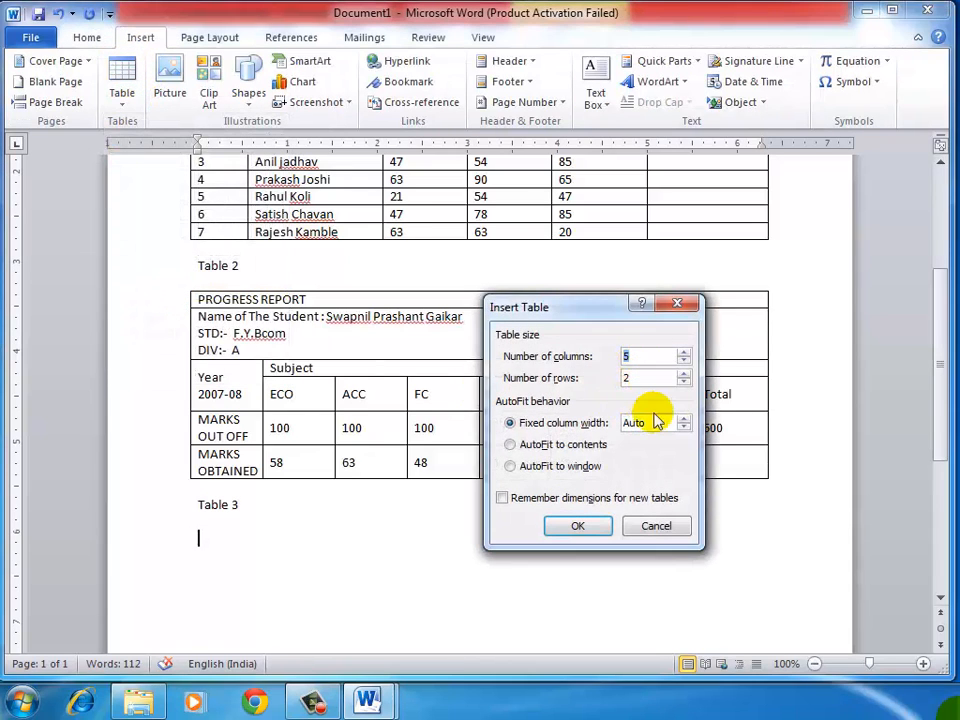
key("Tab")
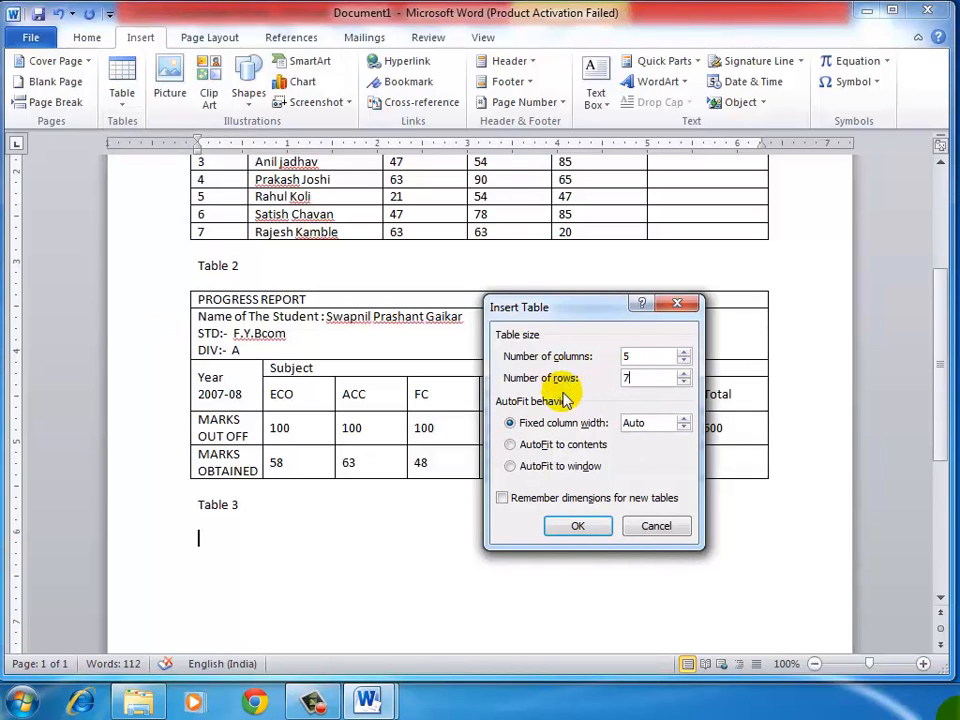
left_click(577, 525)
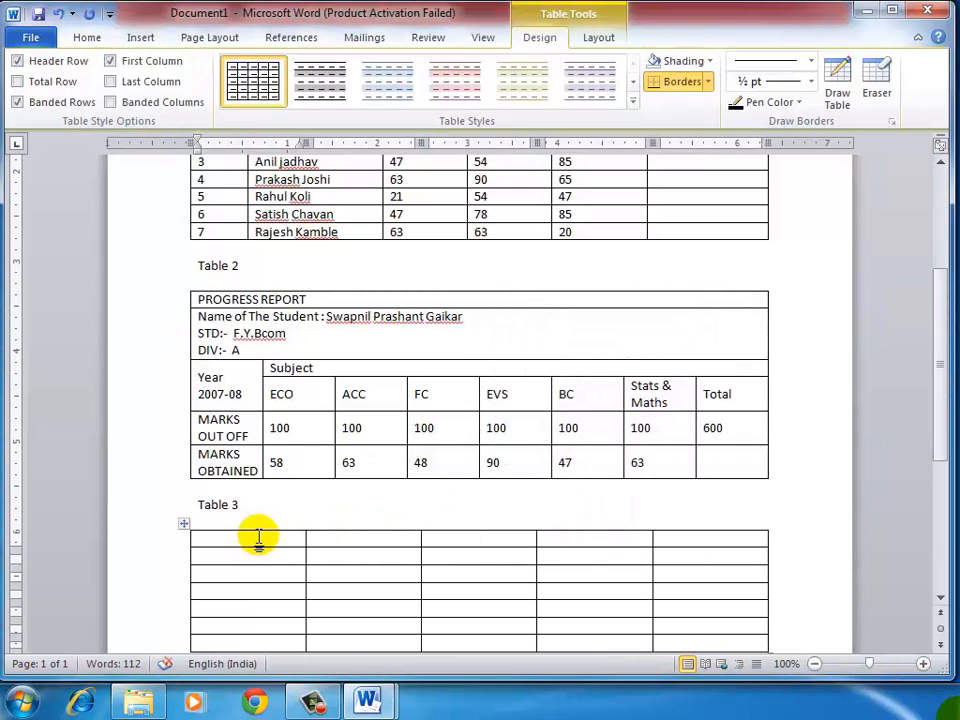
Step: Merge all cells of the new Table 3's first row into one title cell
left_click_drag(258, 537, 666, 537)
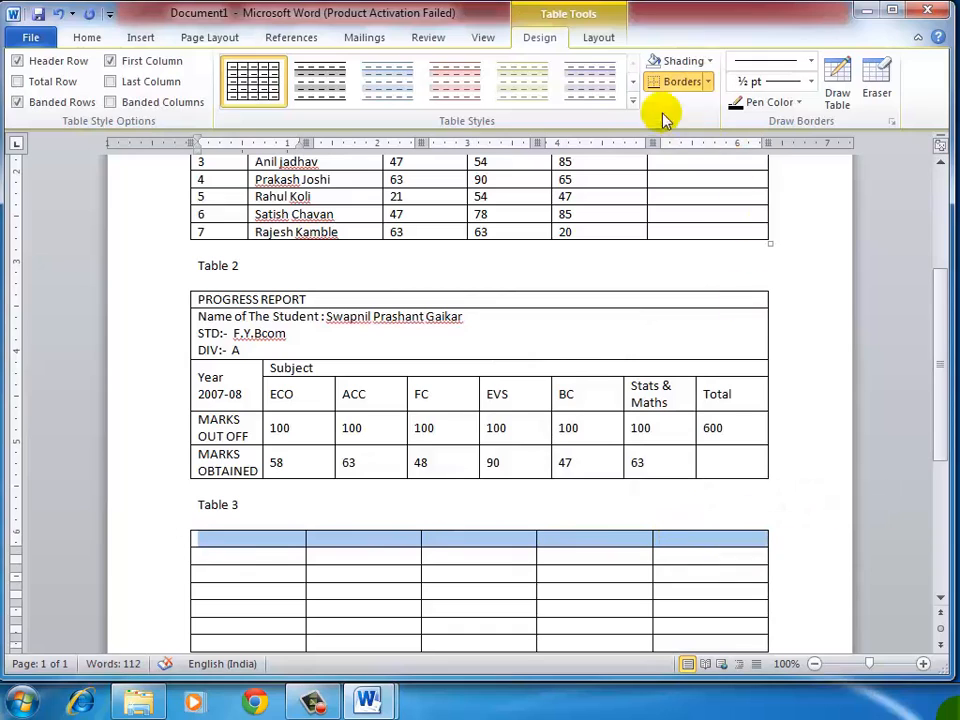
left_click(606, 40)
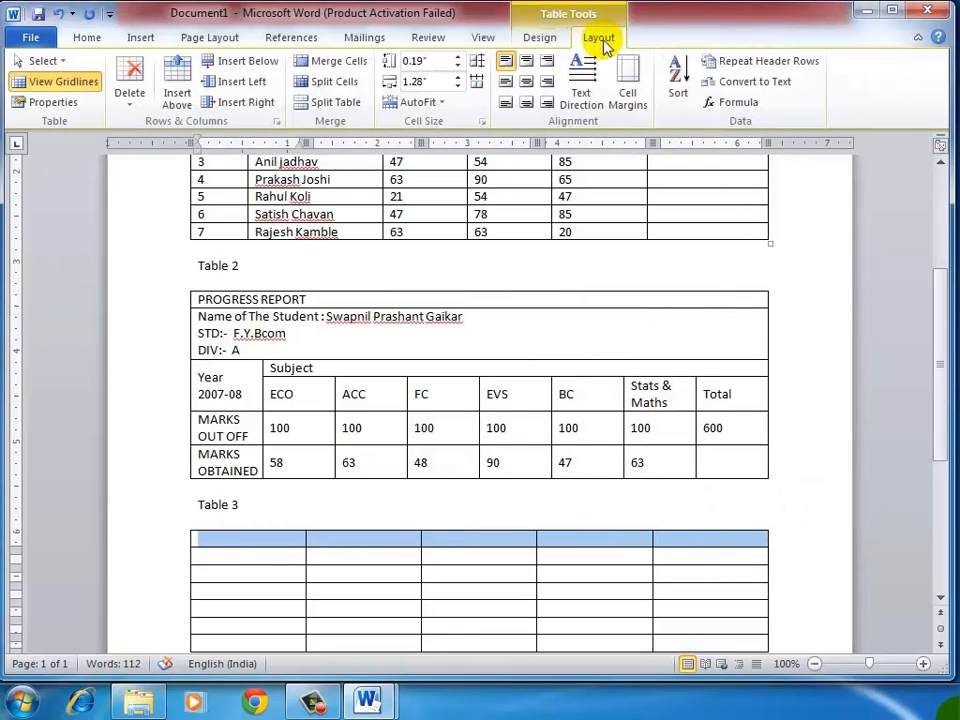
left_click(322, 68)
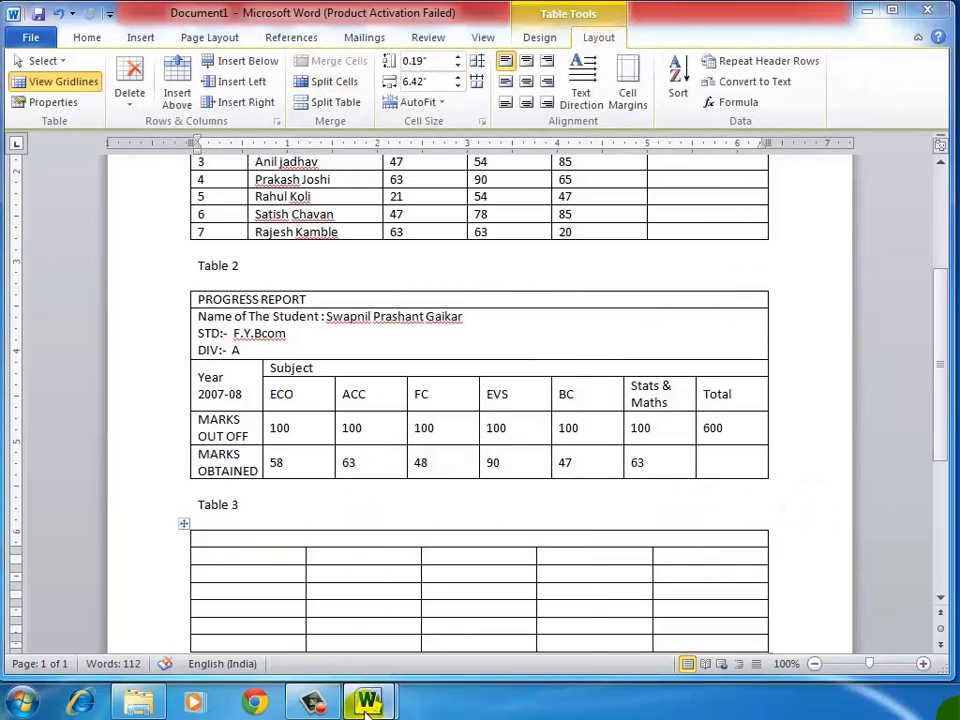
Step: Switch to 3.doc and examine the PRICE LIST table's headings and item rows, the closing line below it and Table 2 above
mouse_move(366, 703)
left_click(285, 628)
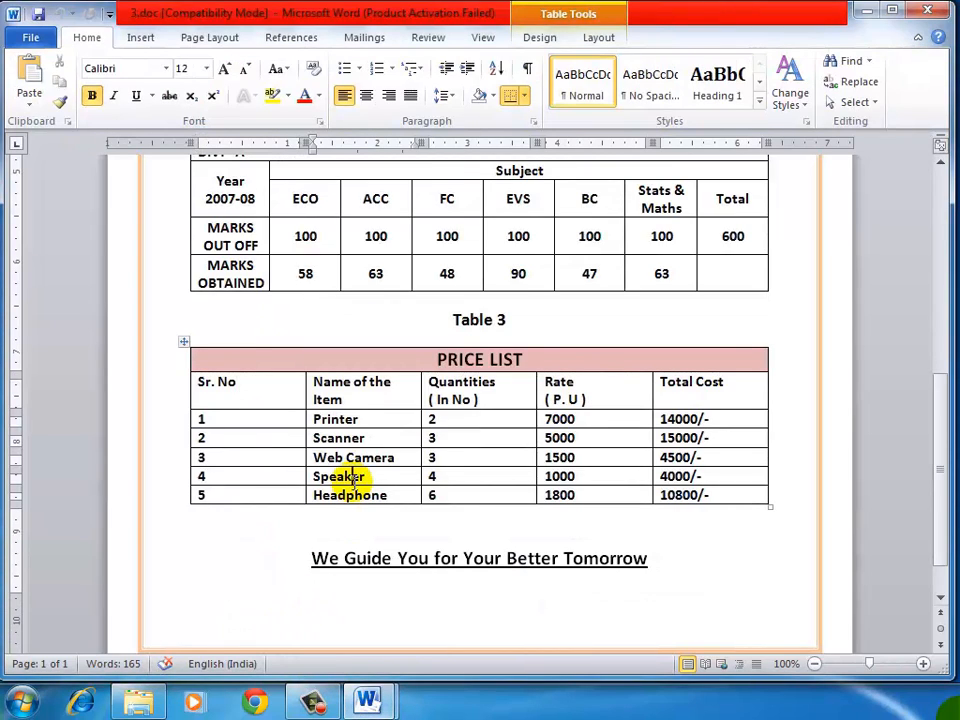
scroll(358, 480, "down", 1)
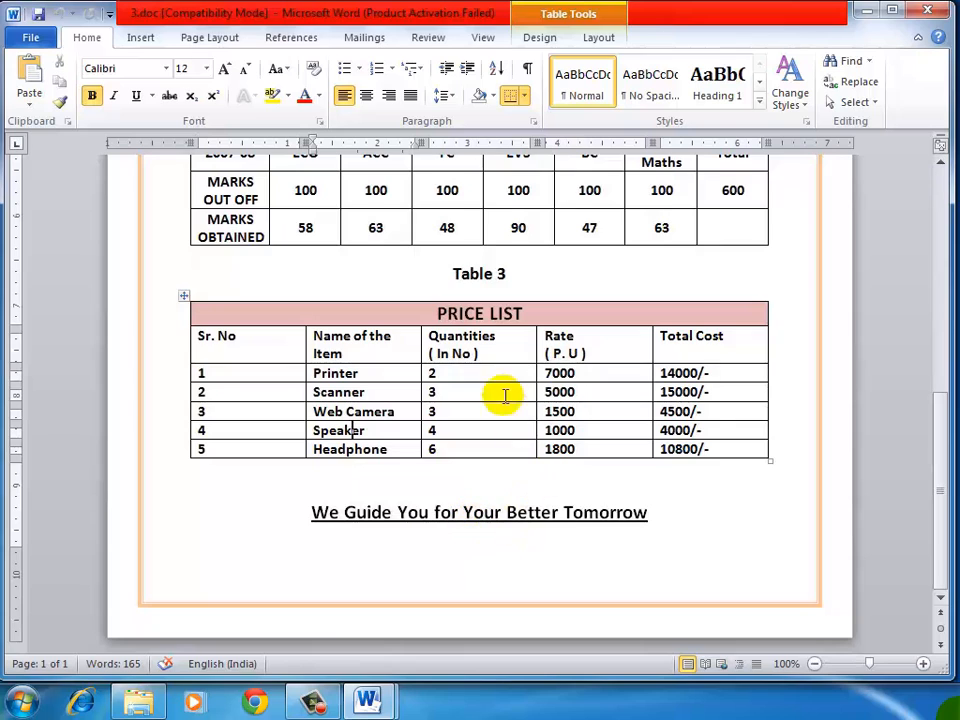
left_click(505, 346)
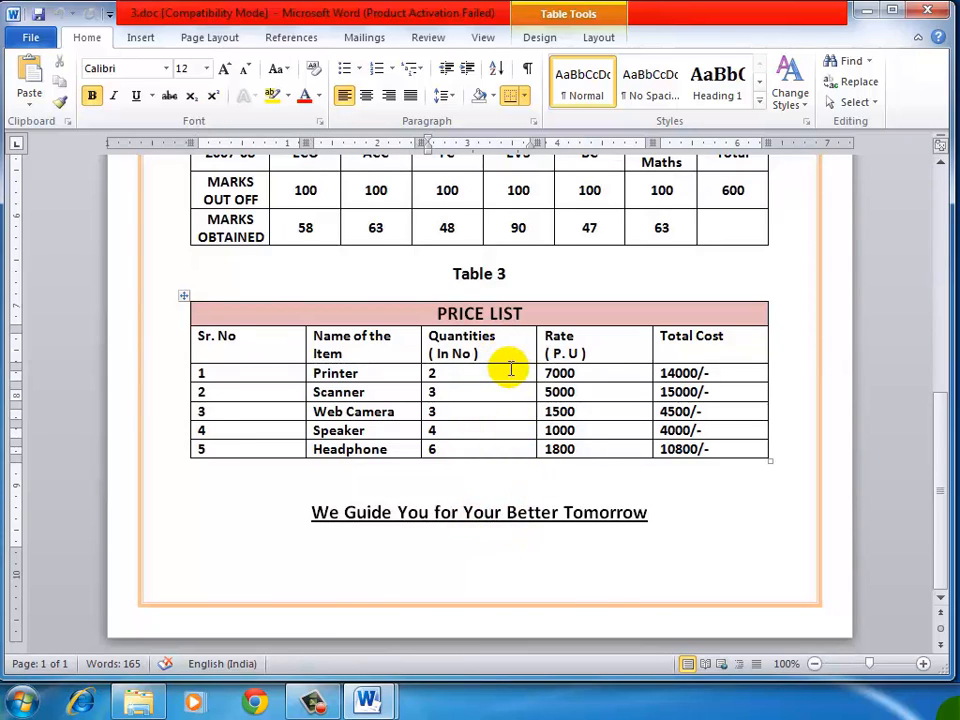
scroll(510, 370, "up", 2)
scroll(510, 366, "up", 9)
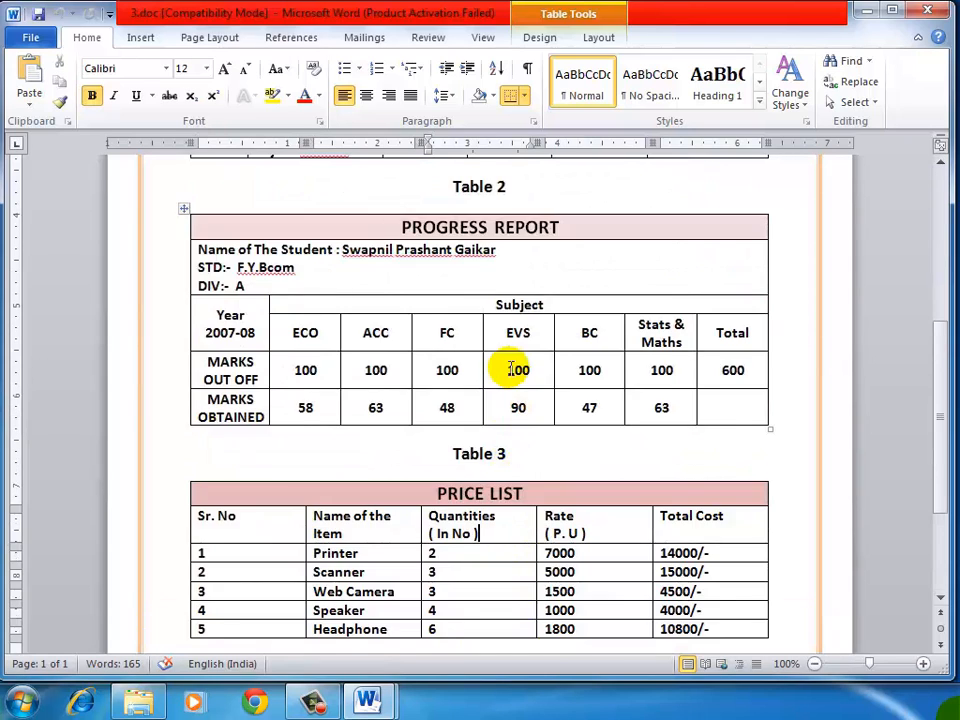
Step: Check Table 1's formatting in 3.doc, switch to Document1, and centre the top title and the Table 1 caption at 14 pt
scroll(460, 250, "up", 1)
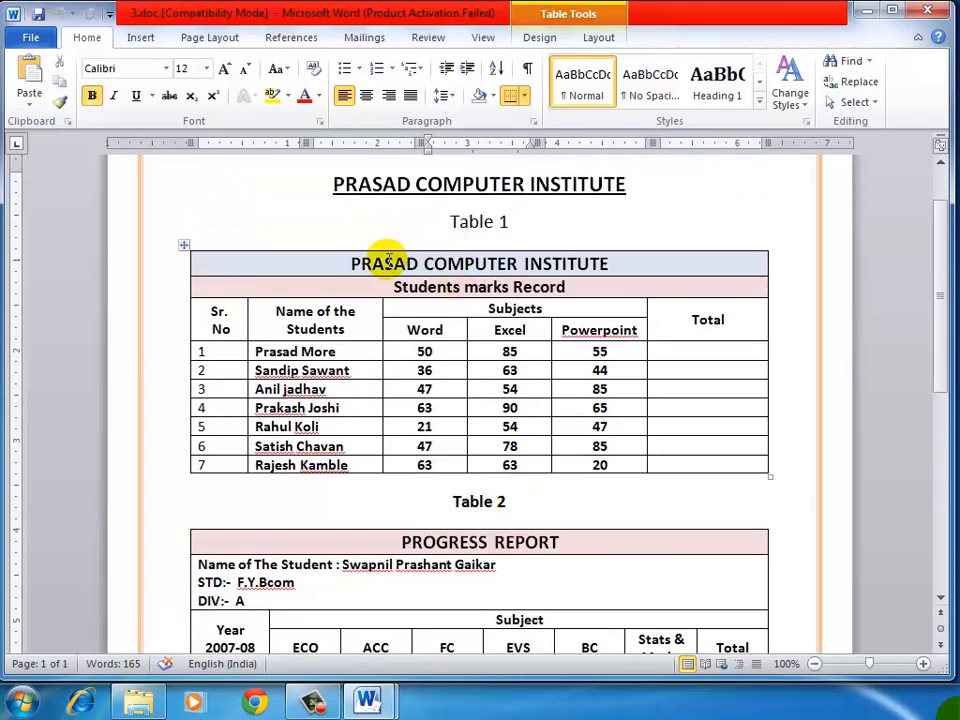
left_click(376, 265)
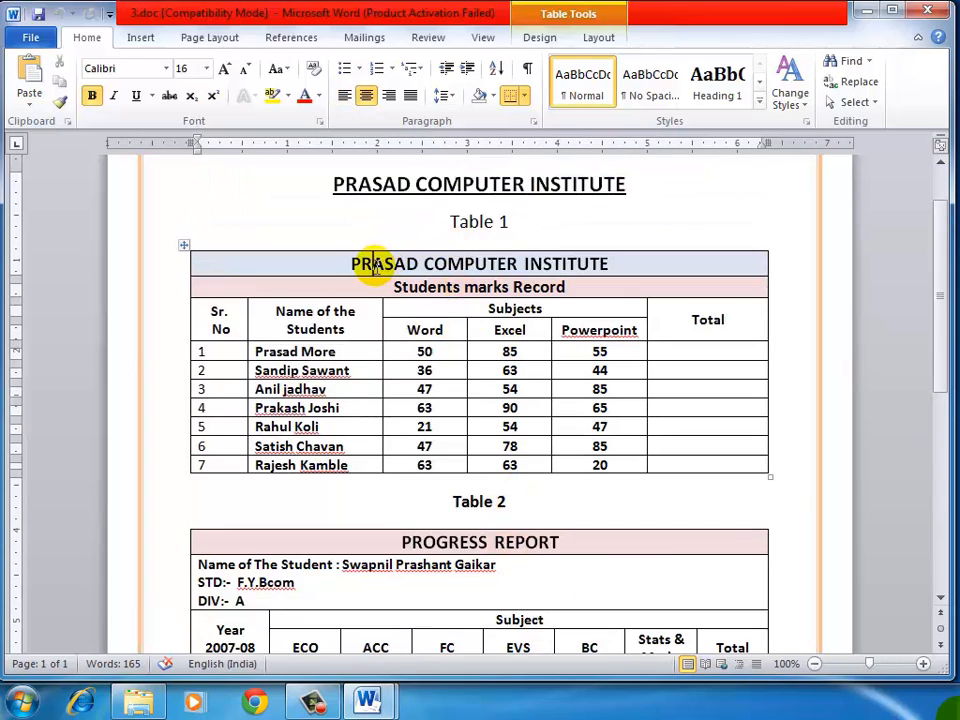
mouse_move(375, 699)
left_click(424, 662)
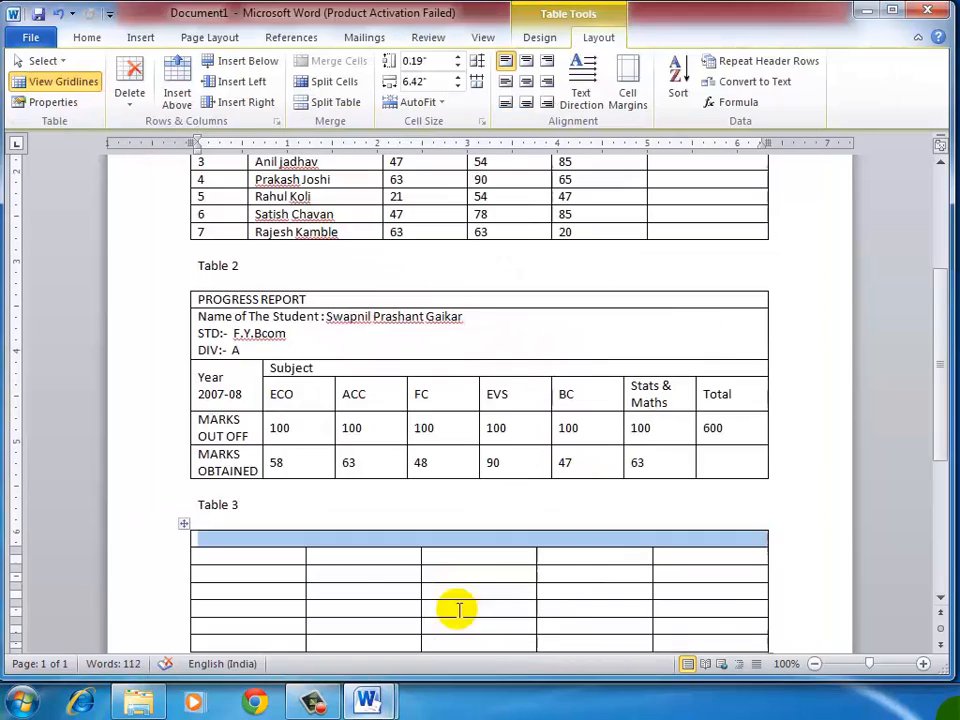
scroll(510, 368, "up", 6)
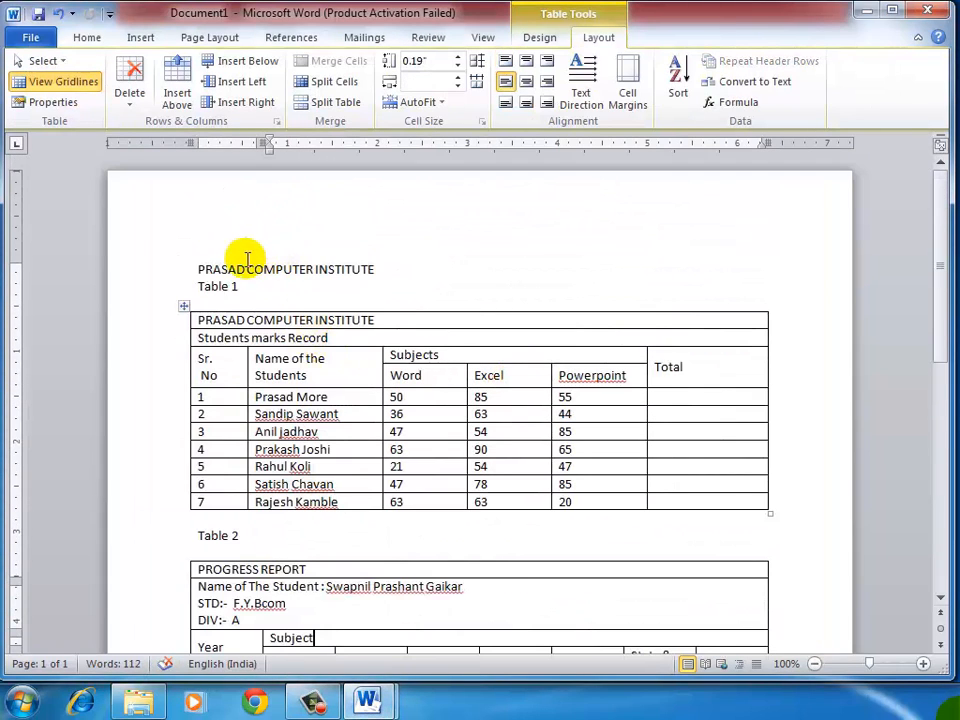
left_click_drag(193, 261, 253, 285)
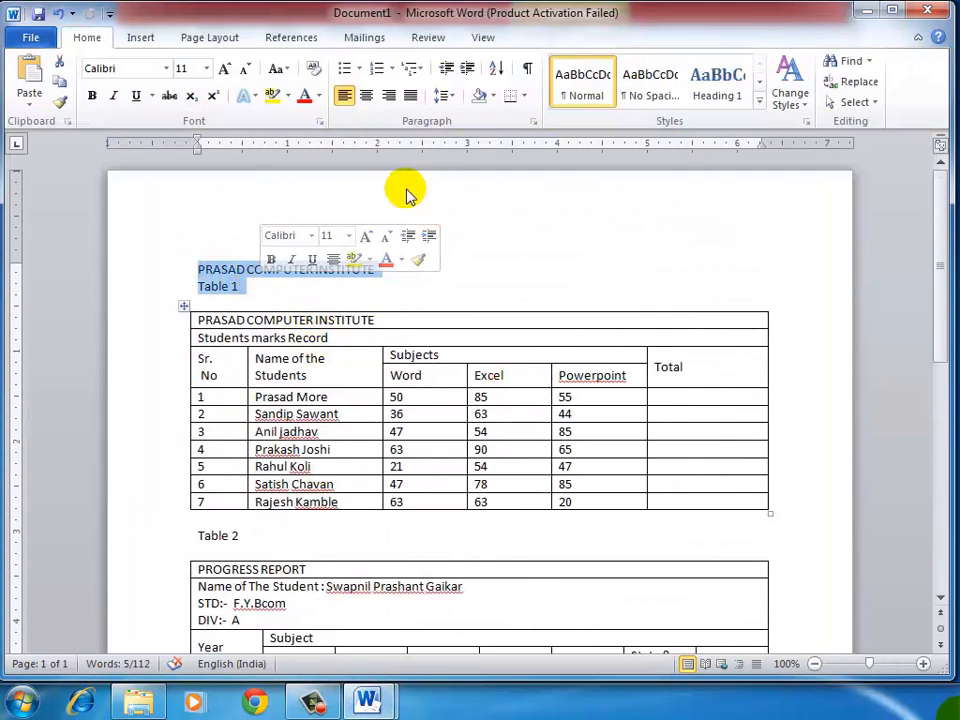
left_click(366, 95)
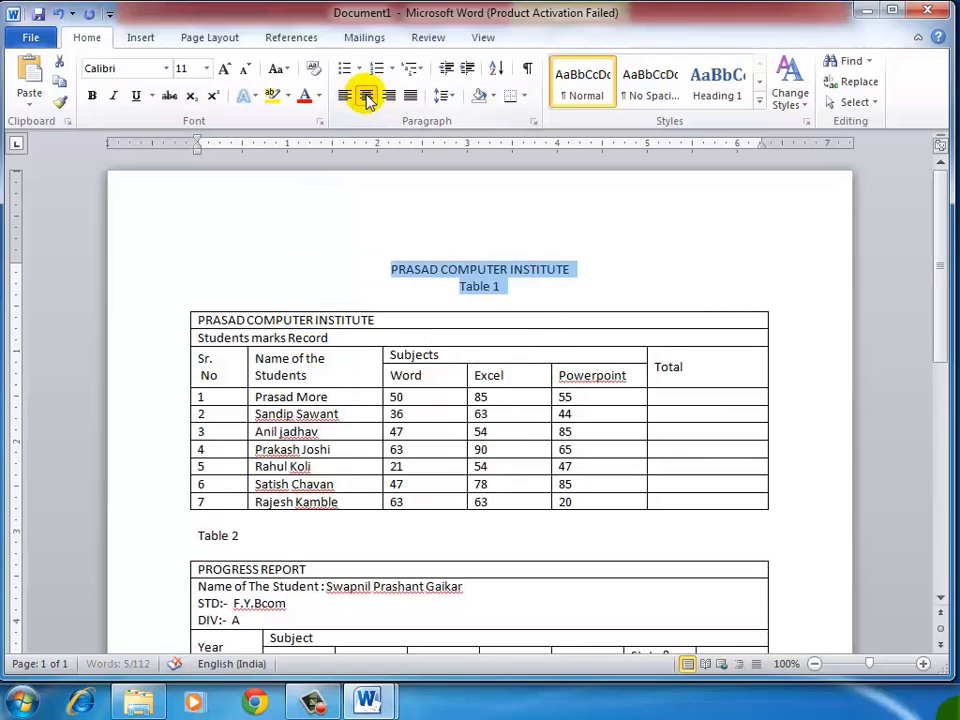
left_click(223, 68)
left_click(223, 68)
left_click(454, 285)
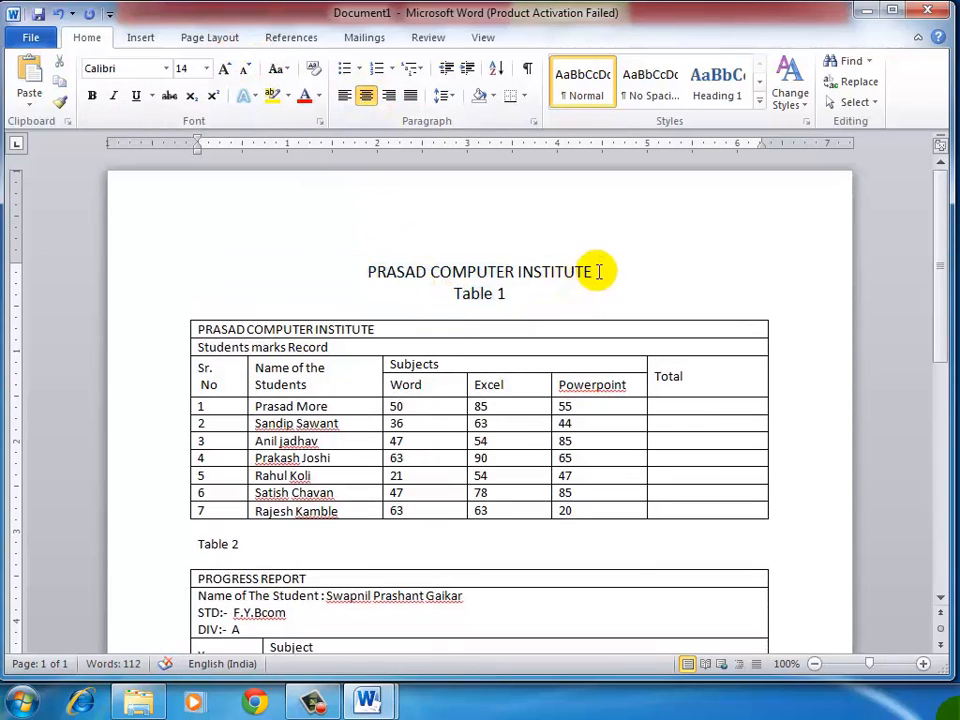
Step: Format the PRASAD COMPUTER INSTITUTE title above Table 1 as 18 pt, bold and underlined
left_click_drag(598, 271, 369, 271)
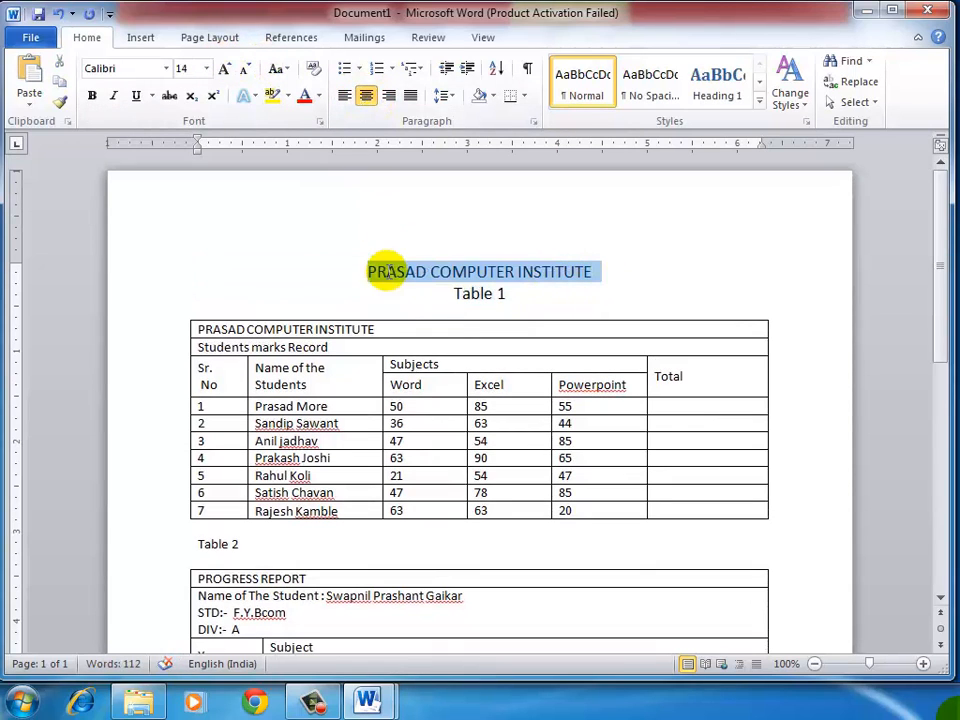
left_click(227, 70)
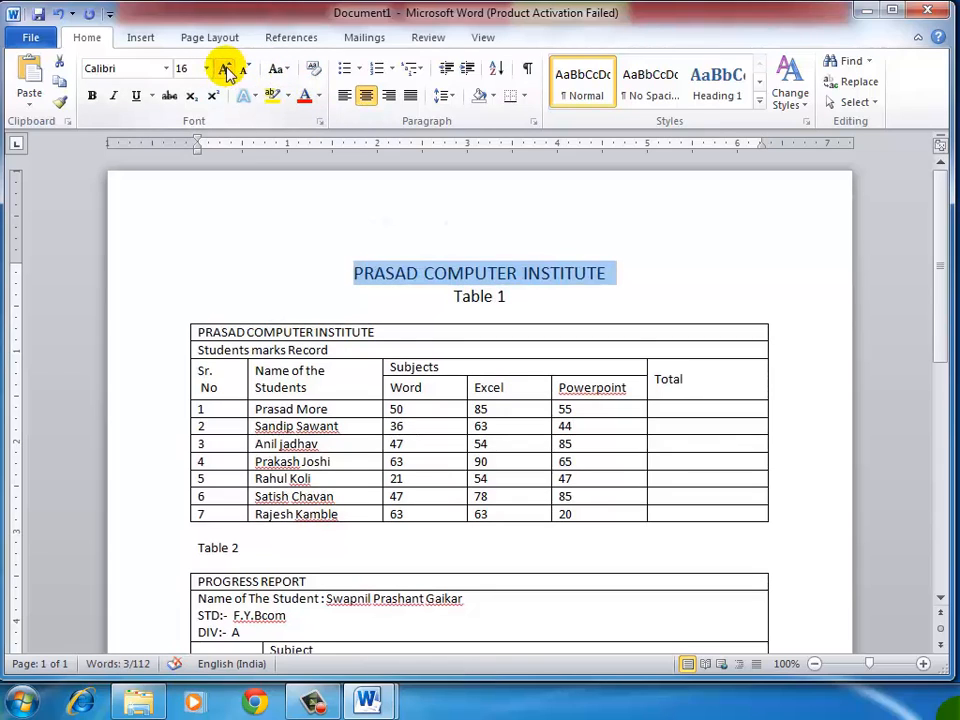
left_click(227, 70)
left_click(91, 95)
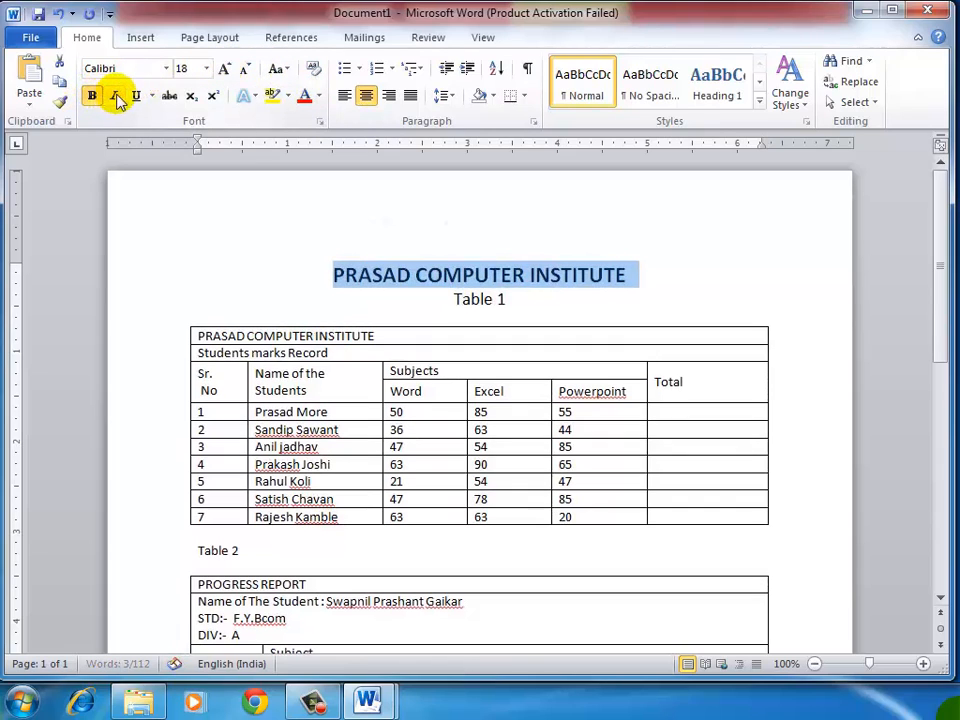
left_click(137, 95)
Step: Centre the contents of all Table 1 cells both horizontally and vertically
left_click(394, 380)
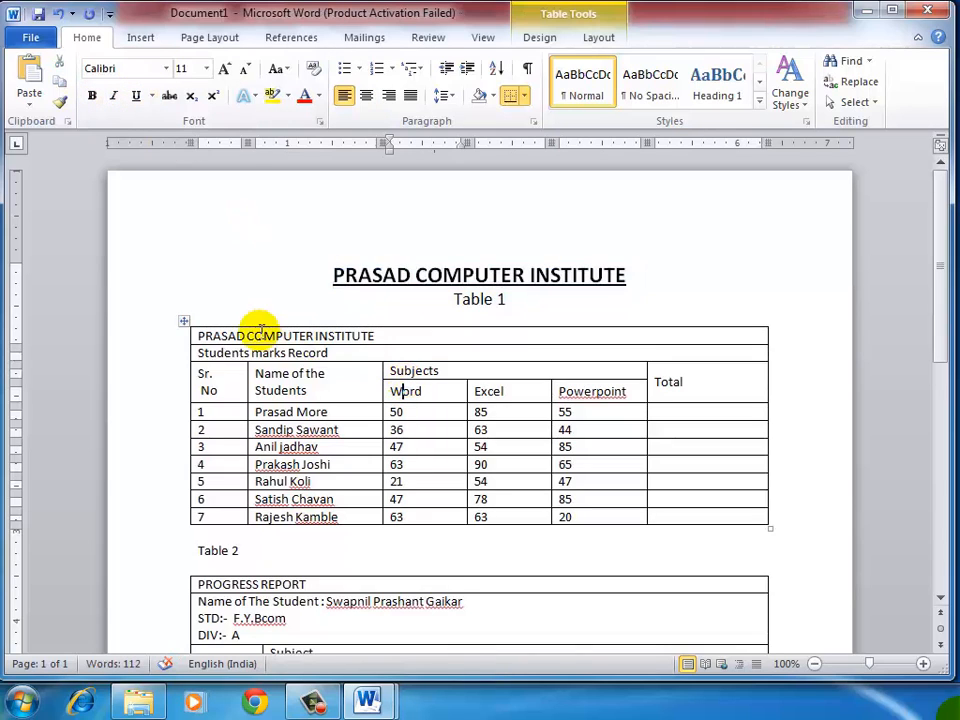
left_click(181, 325)
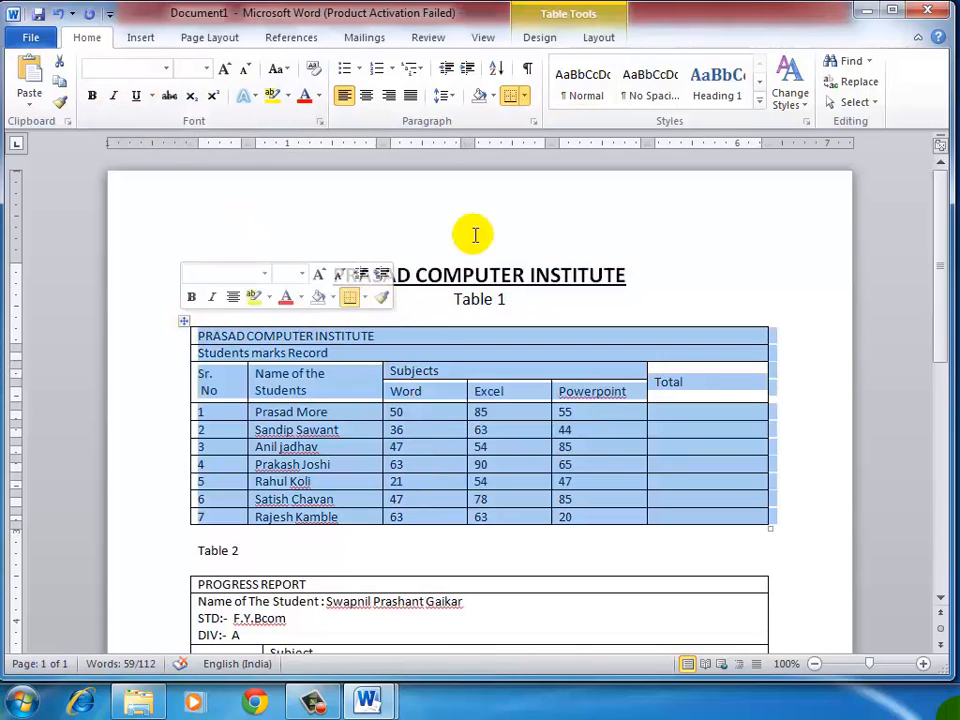
left_click(598, 40)
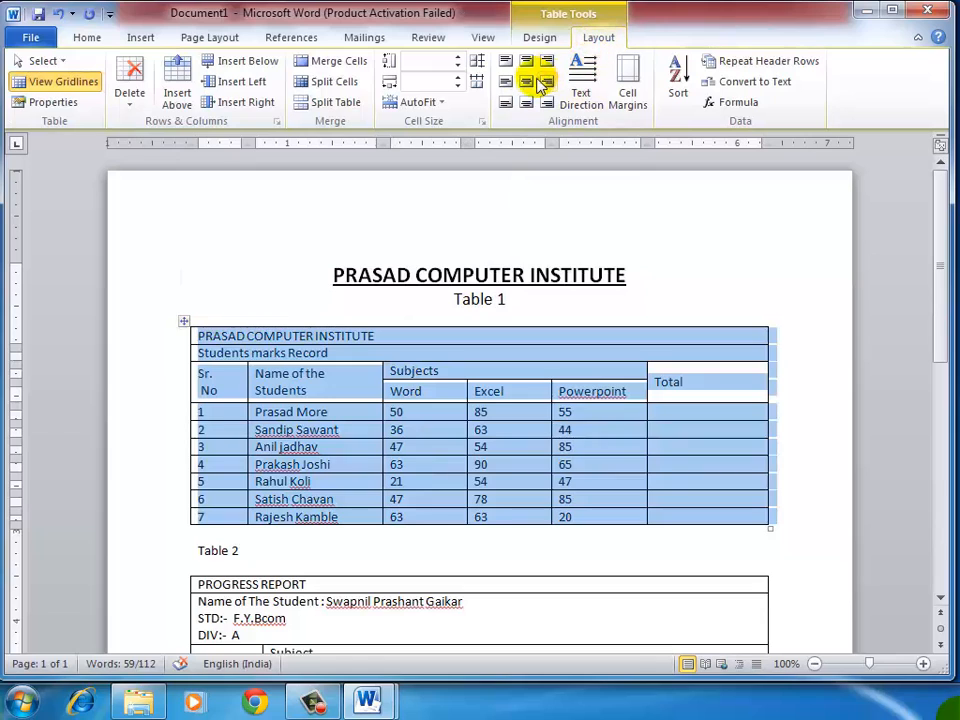
left_click(530, 82)
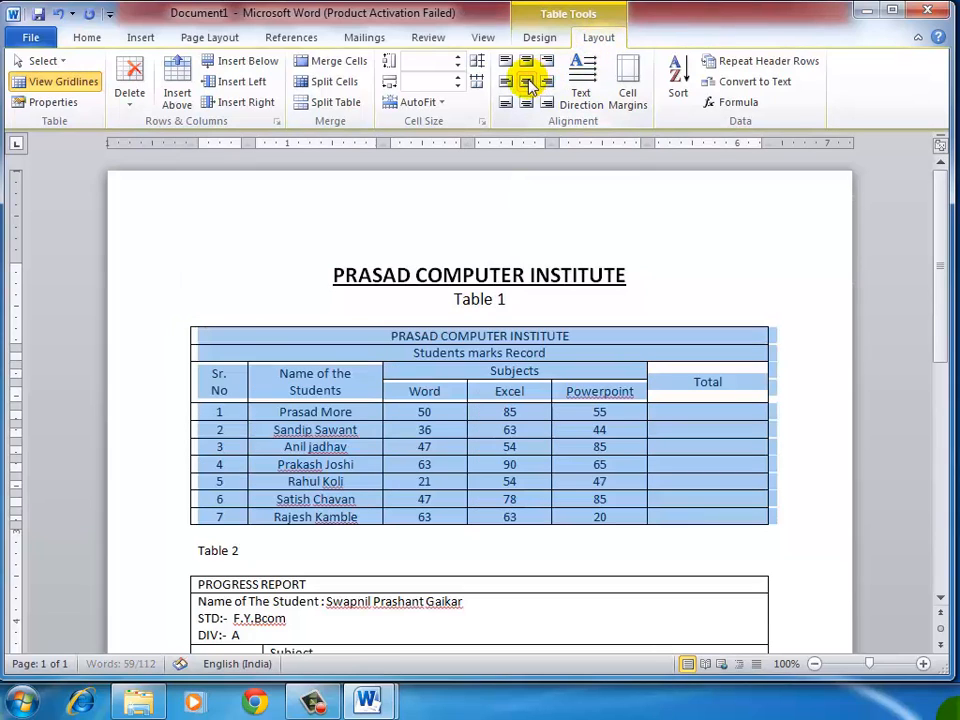
Step: Align the seven numbered rows' serial numbers and student names in Table 1 centre left
left_click(273, 389)
left_click_drag(233, 375, 262, 499)
left_click(484, 480)
left_click_drag(232, 412, 296, 512)
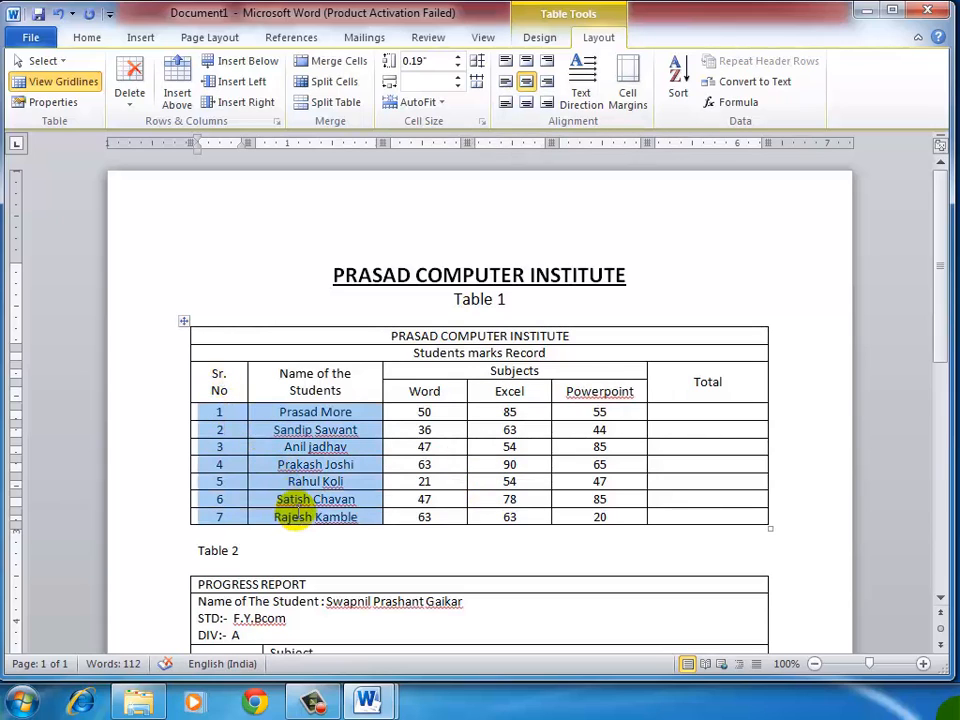
left_click(505, 86)
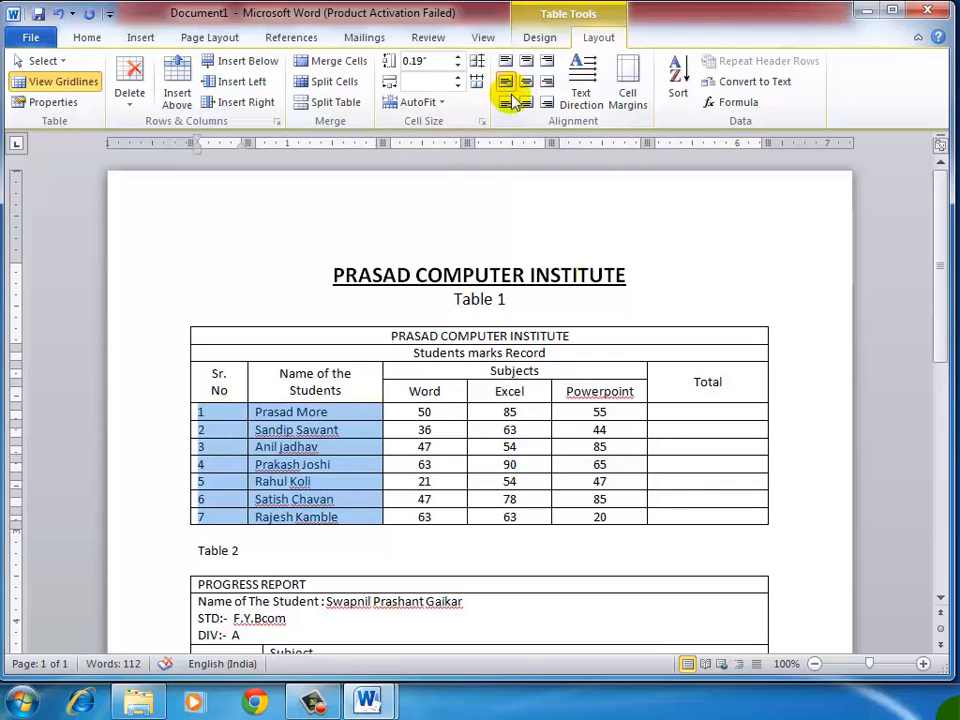
left_click(437, 412)
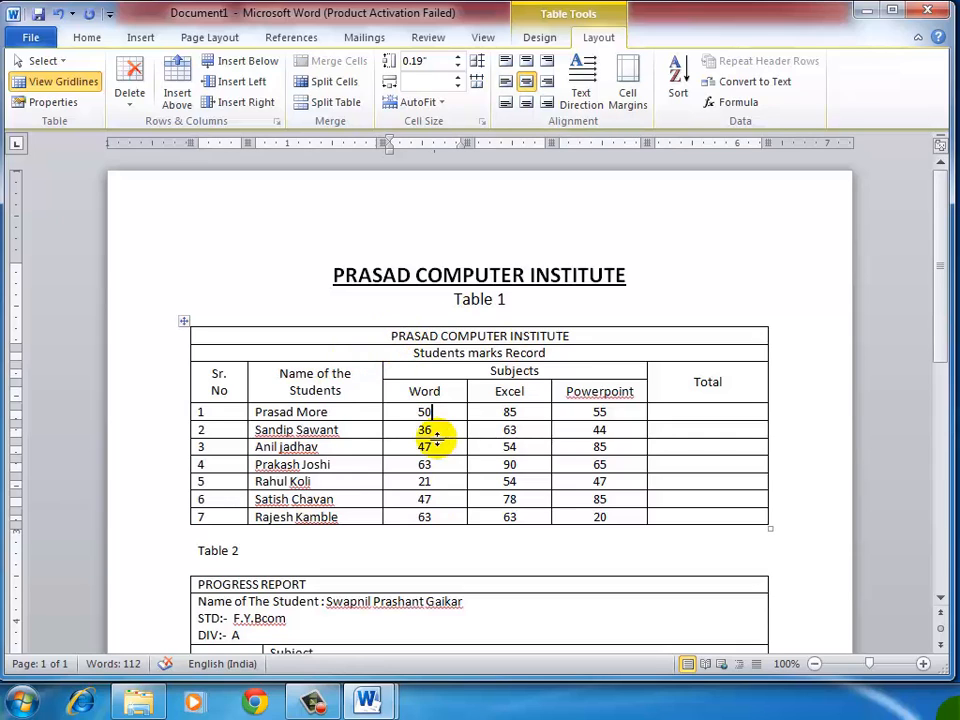
Step: Shade Table 1's PRASAD COMPUTER INSTITUTE row light red and its Students marks Record row light green
scroll(400, 420, "down", 2)
scroll(400, 370, "up", 2)
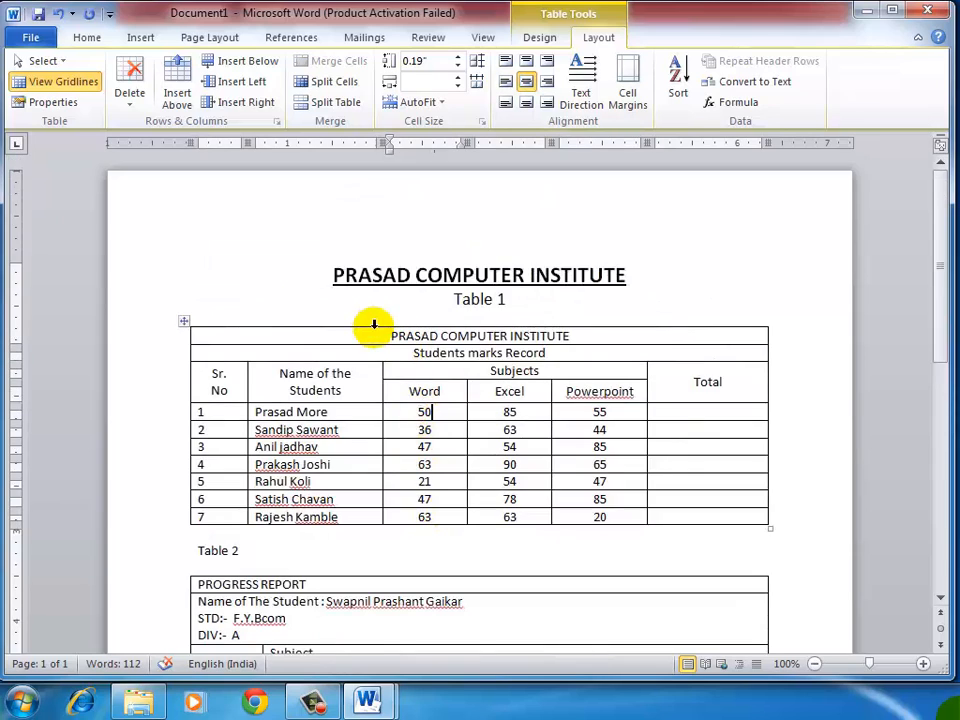
left_click(378, 336)
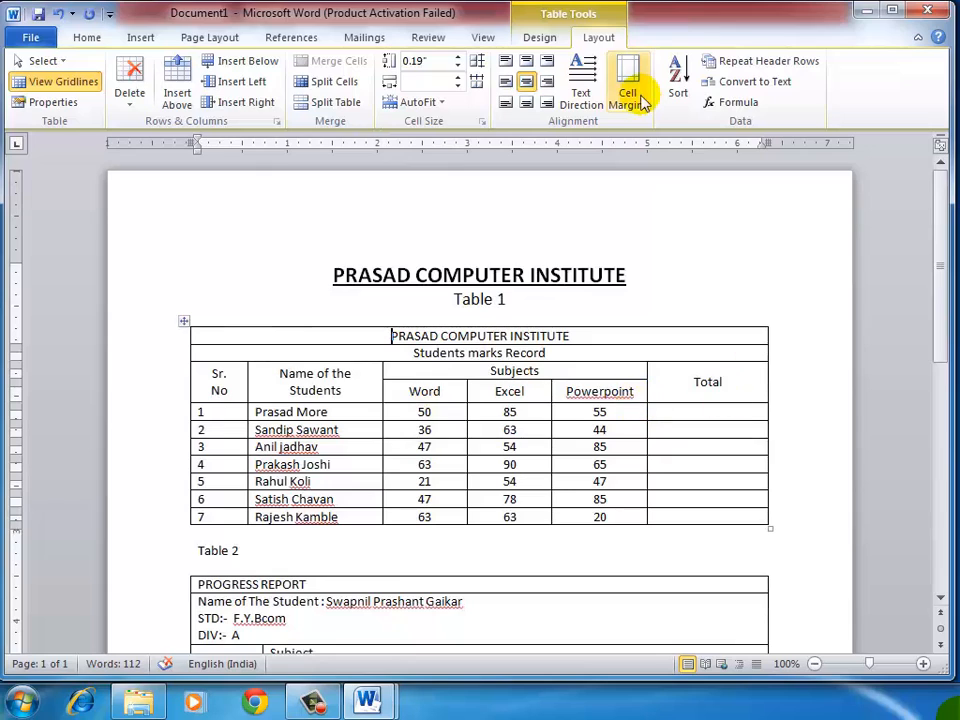
left_click(549, 39)
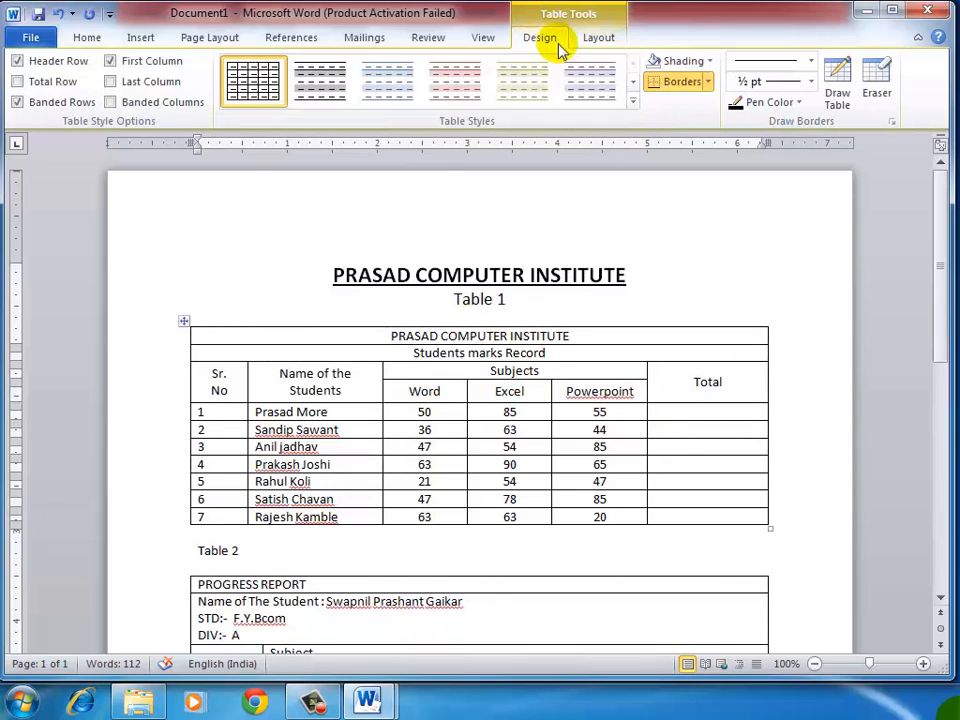
left_click(705, 62)
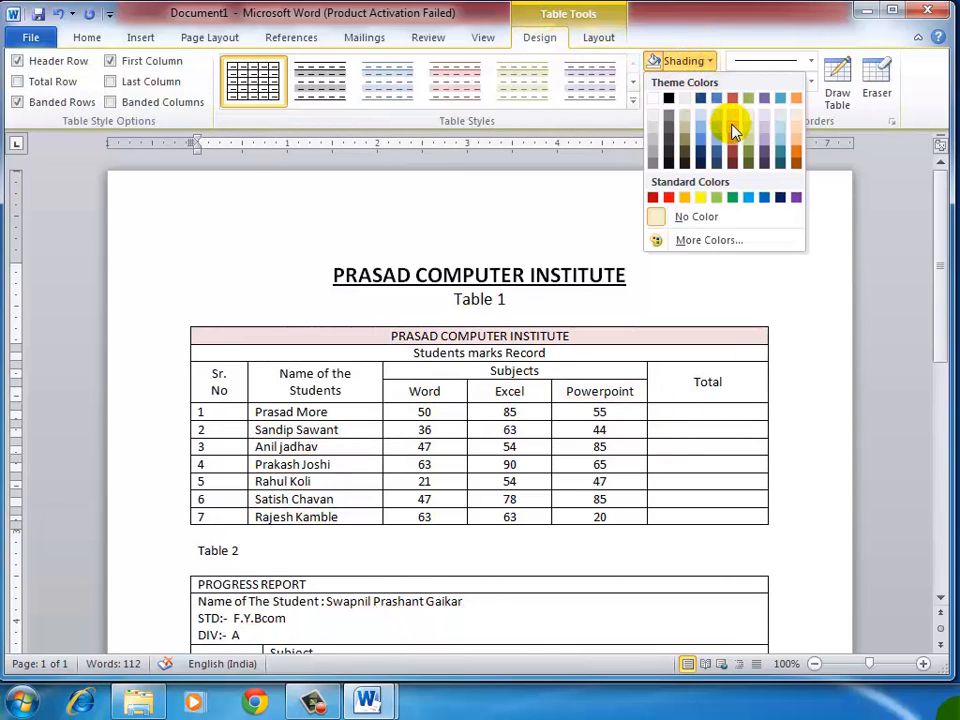
left_click(735, 137)
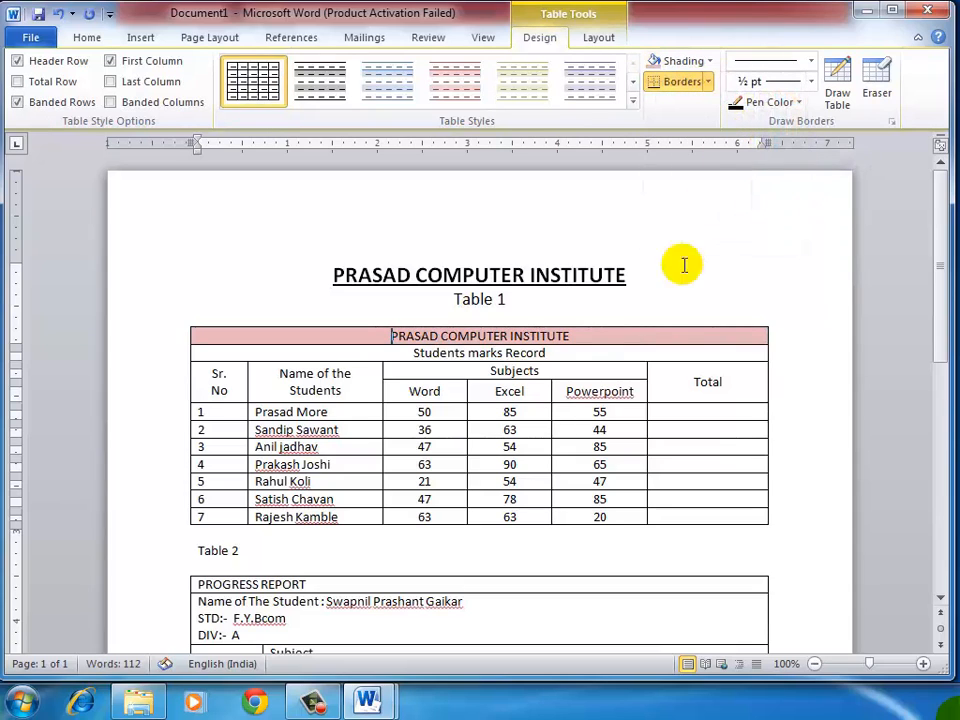
left_click(704, 62)
left_click(743, 134)
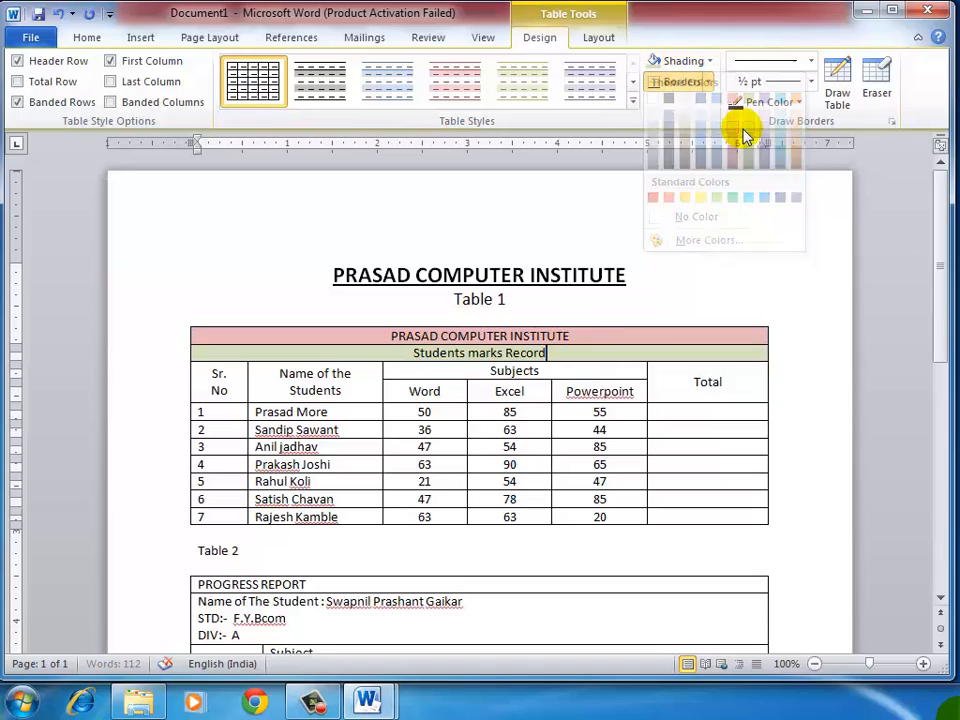
left_click(595, 430)
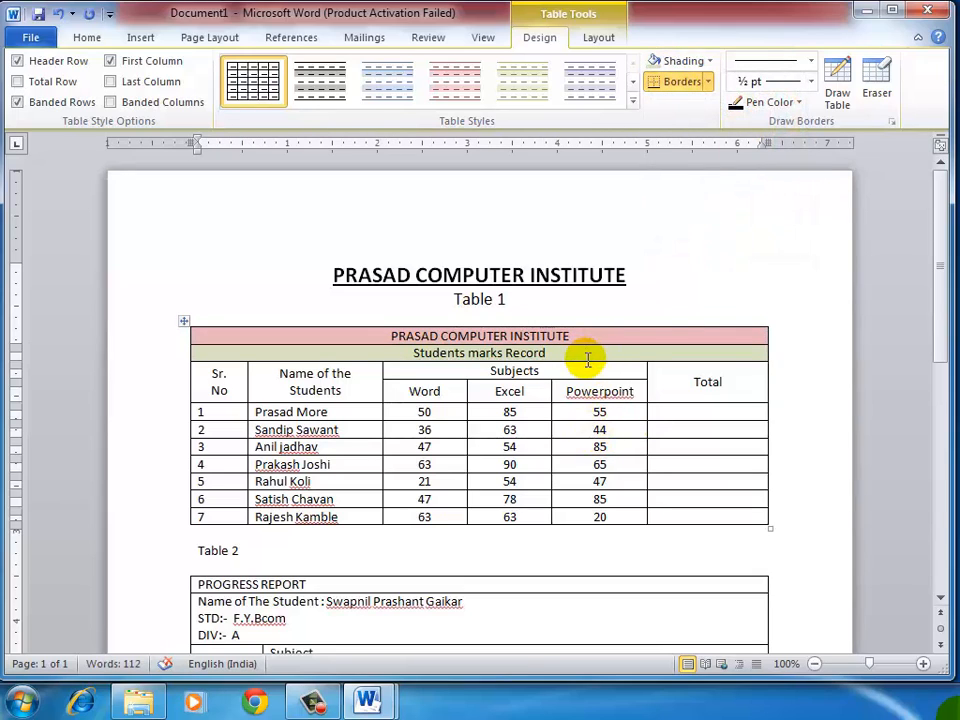
Step: Switch to 3.doc, examine its table formatting and page border, and return to Document1
mouse_move(365, 700)
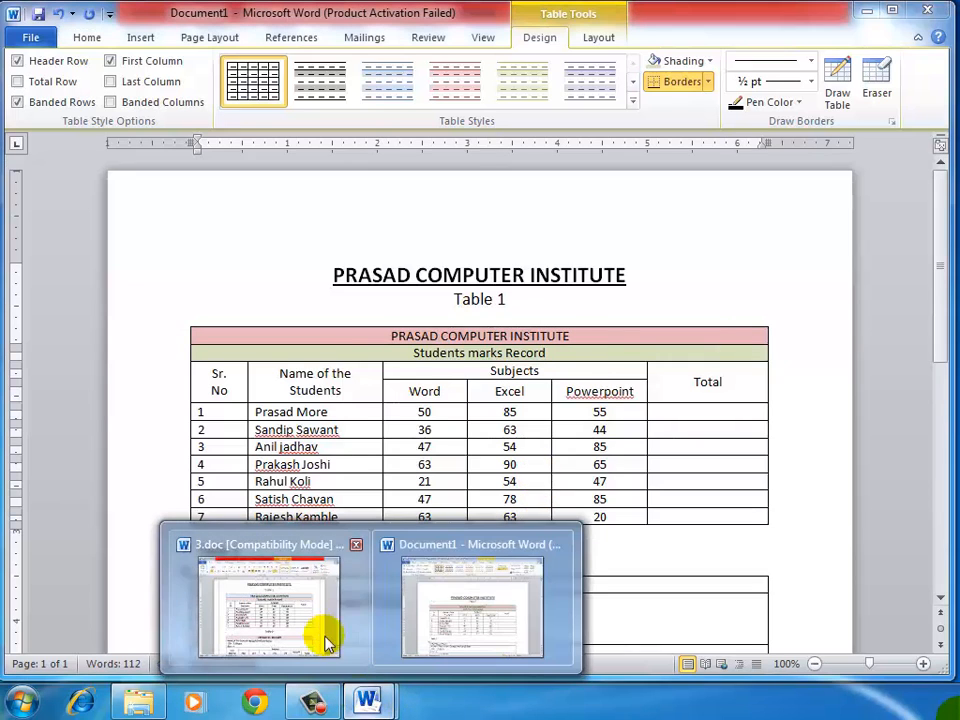
left_click(300, 621)
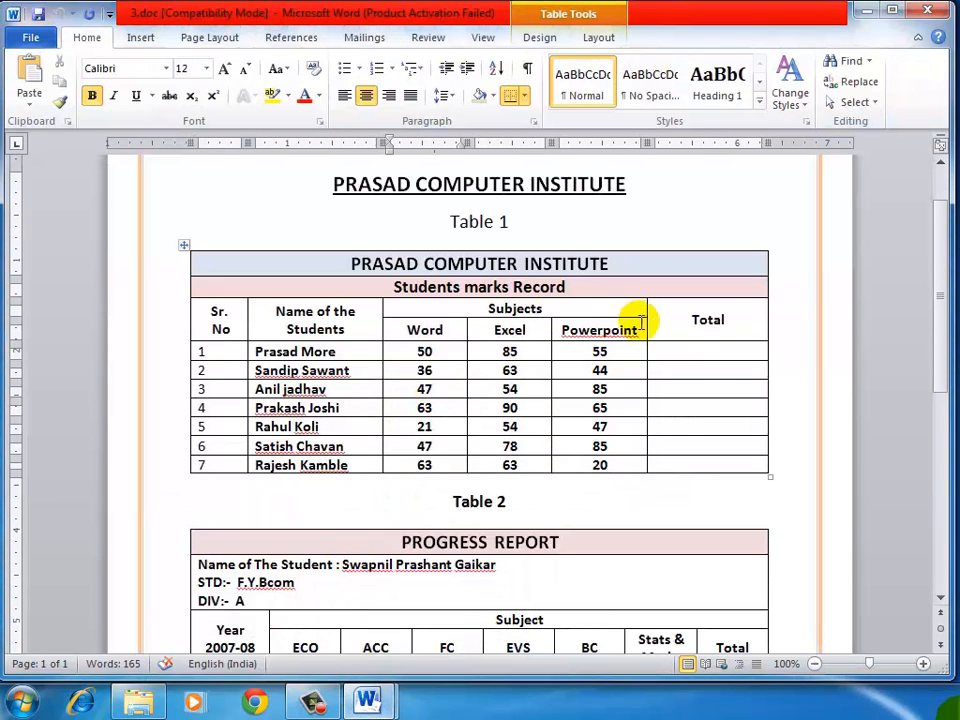
scroll(596, 298, "down", 9)
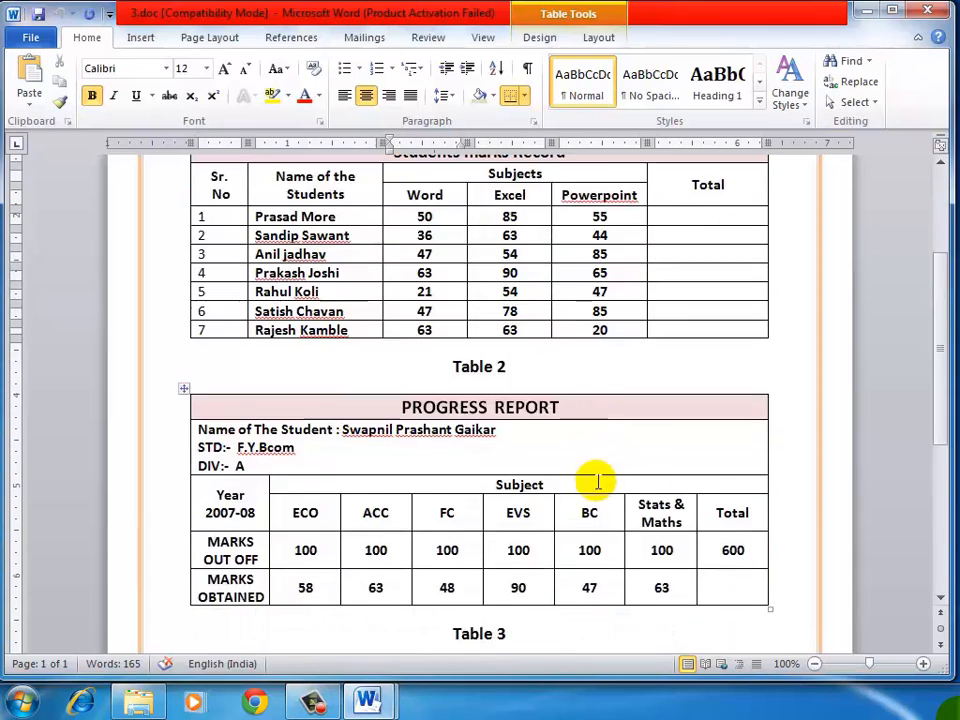
scroll(611, 445, "up", 9)
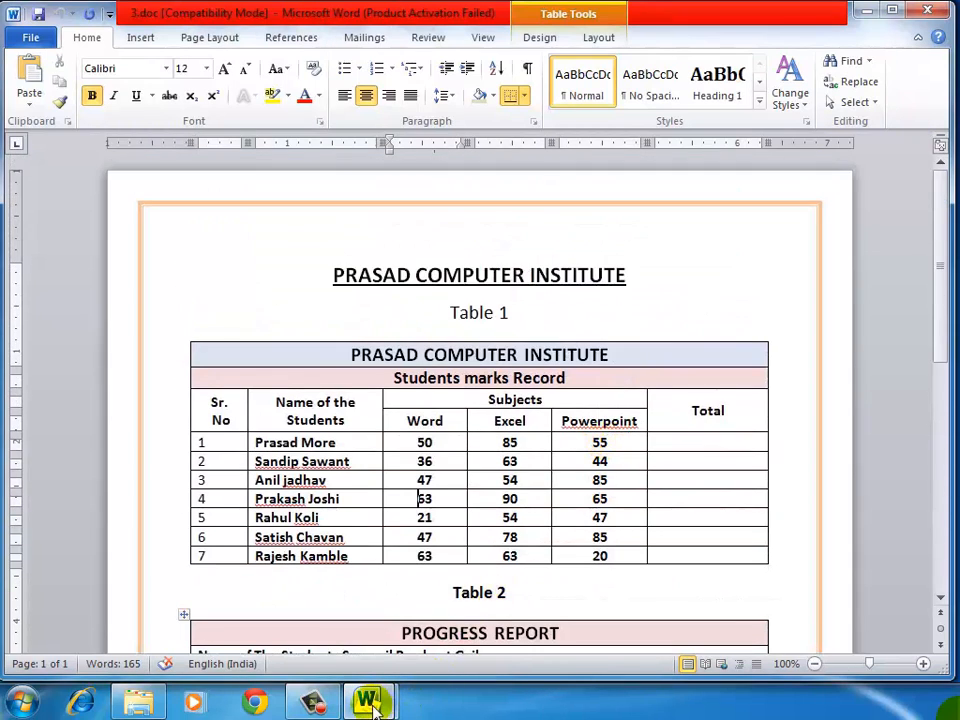
mouse_move(366, 698)
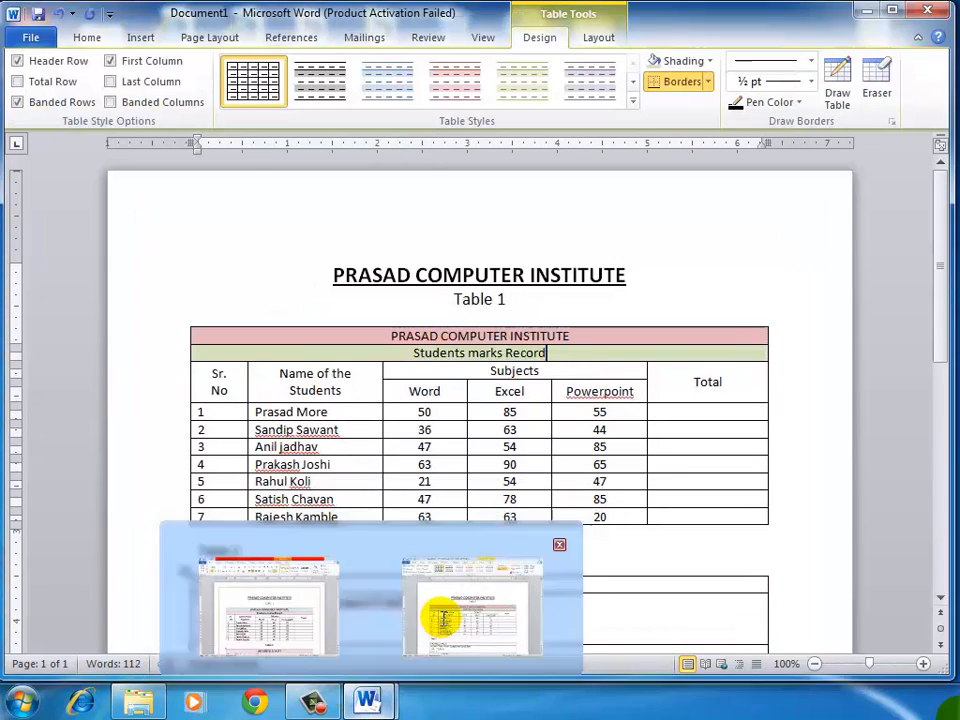
left_click(439, 621)
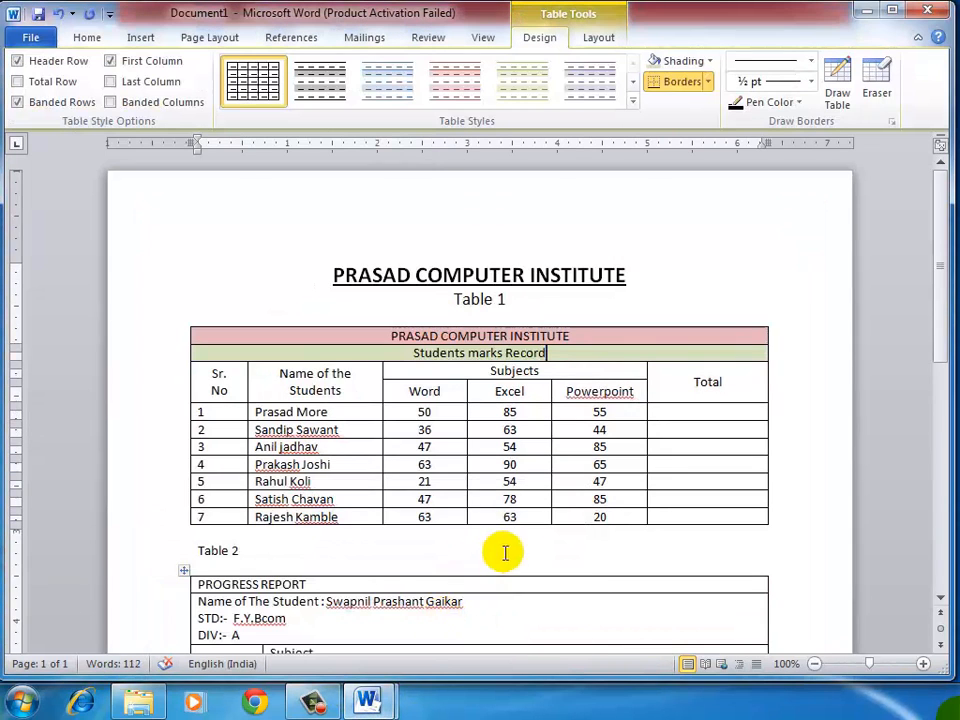
Step: Add a 3 pt light orange box page border with a thick-and-thin line style to the whole document
left_click(209, 40)
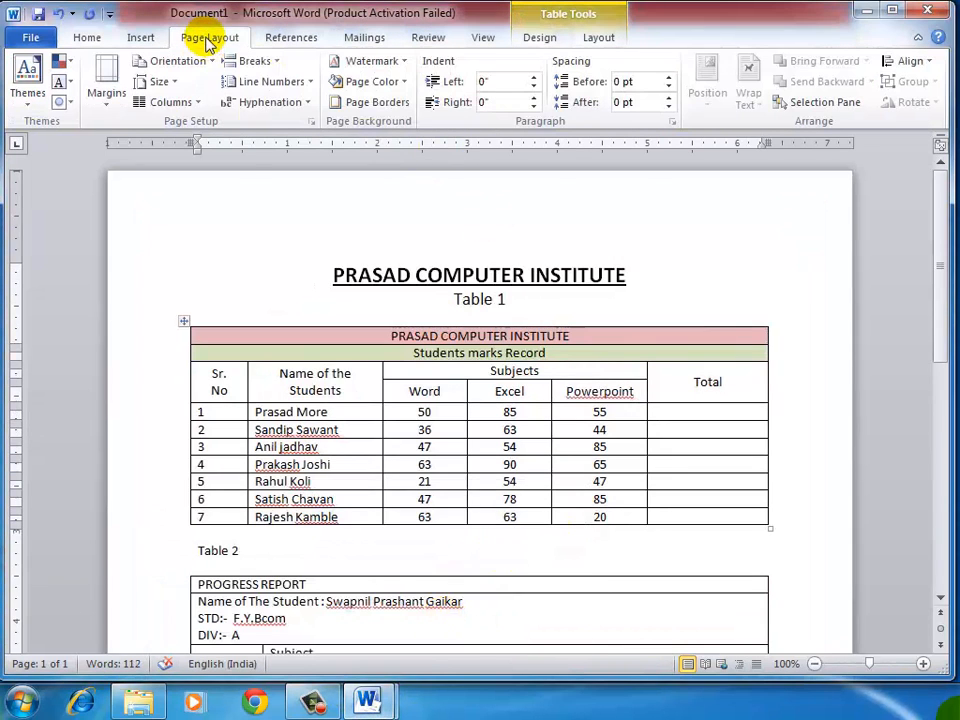
left_click(405, 104)
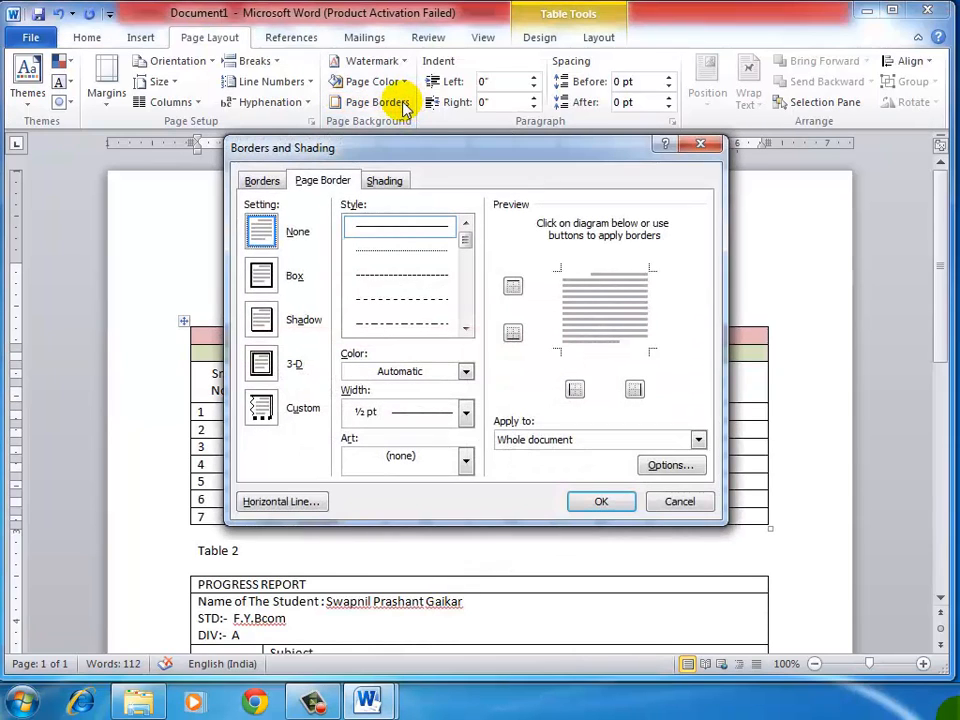
left_click(465, 328)
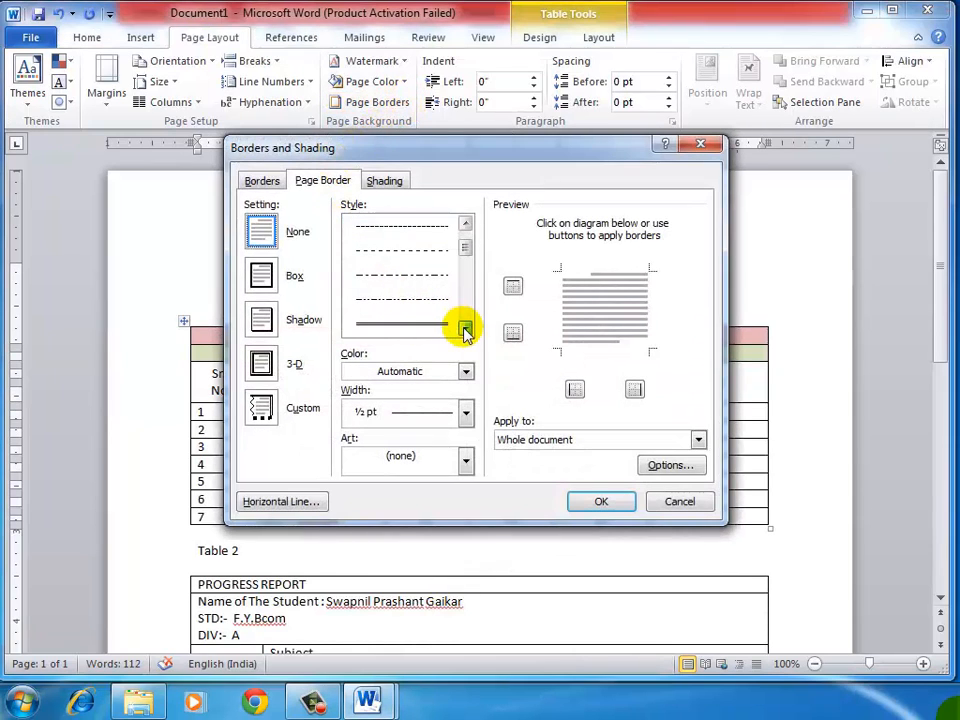
left_click(465, 328)
left_click(465, 328)
left_click(420, 272)
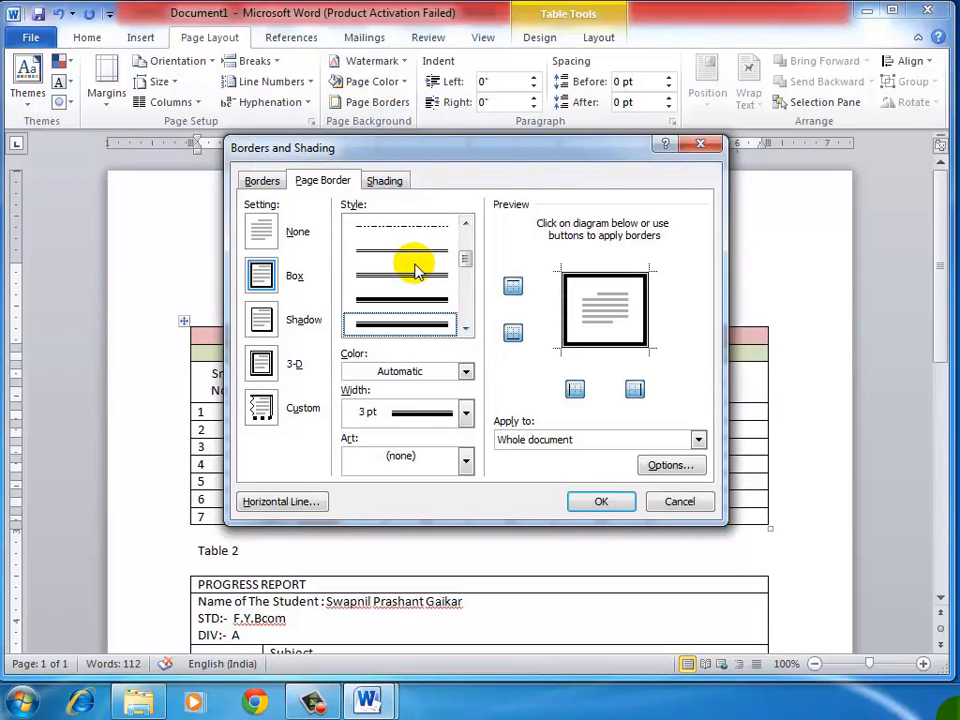
left_click(466, 373)
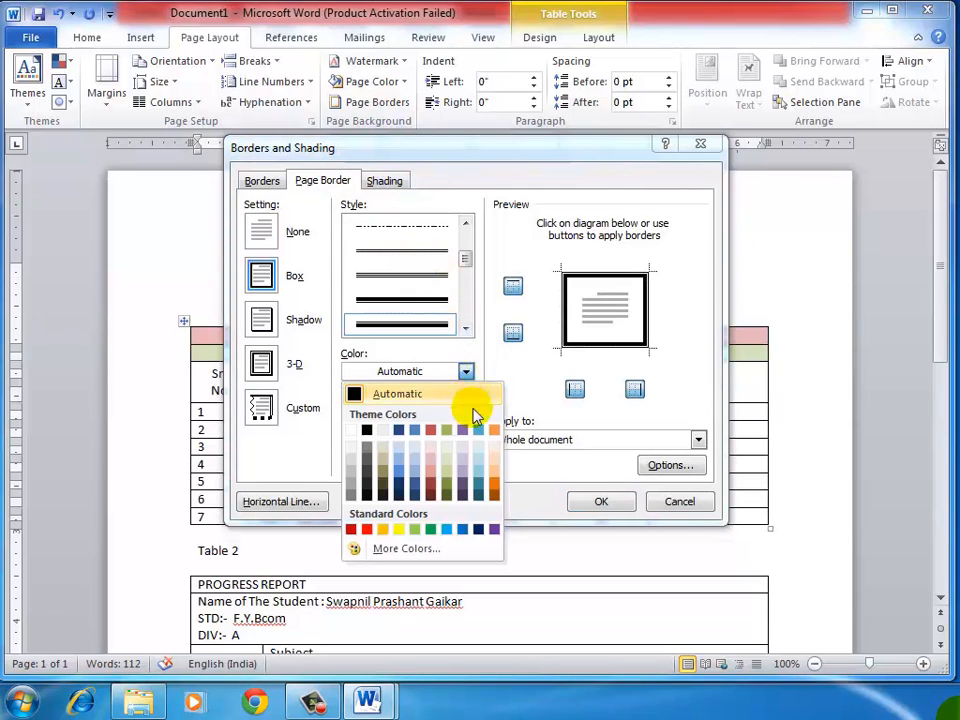
left_click(493, 478)
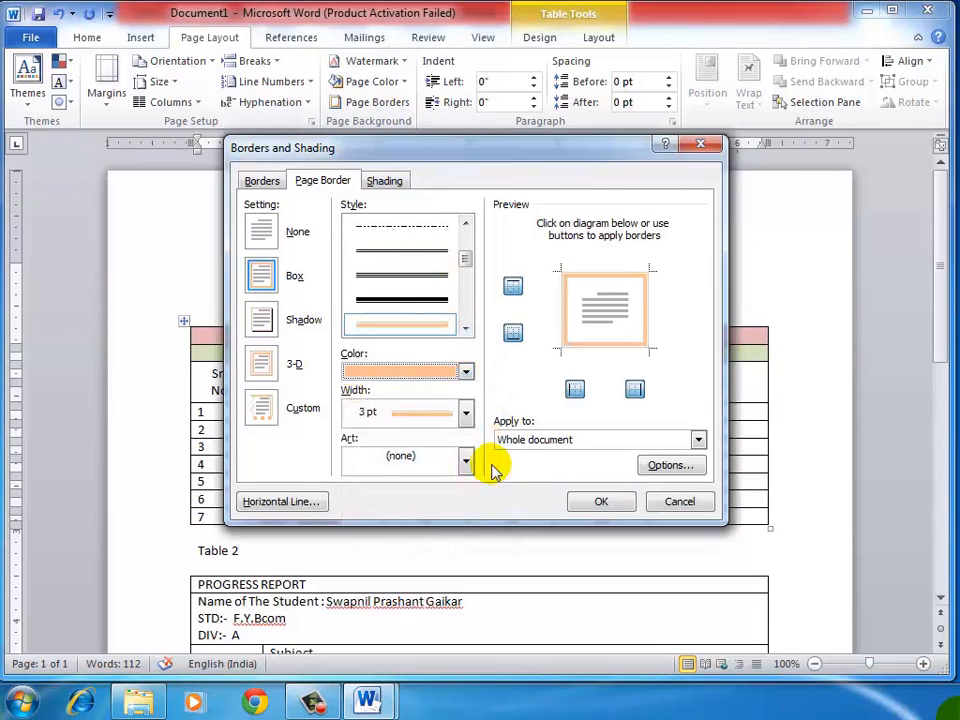
left_click(598, 503)
scroll(506, 399, "down", 10)
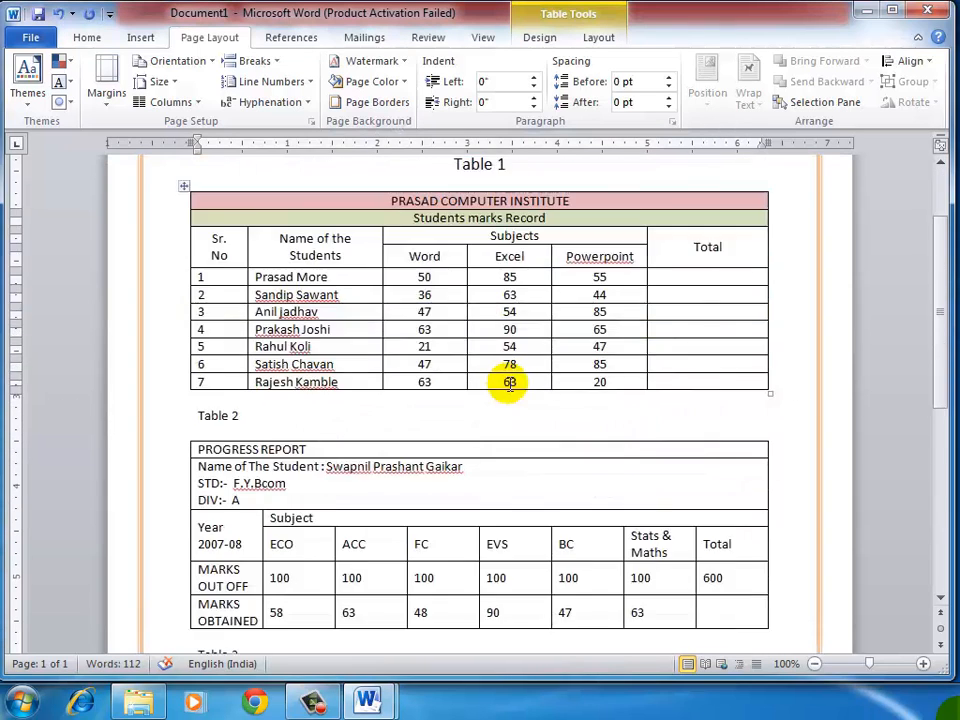
scroll(506, 404, "up", 8)
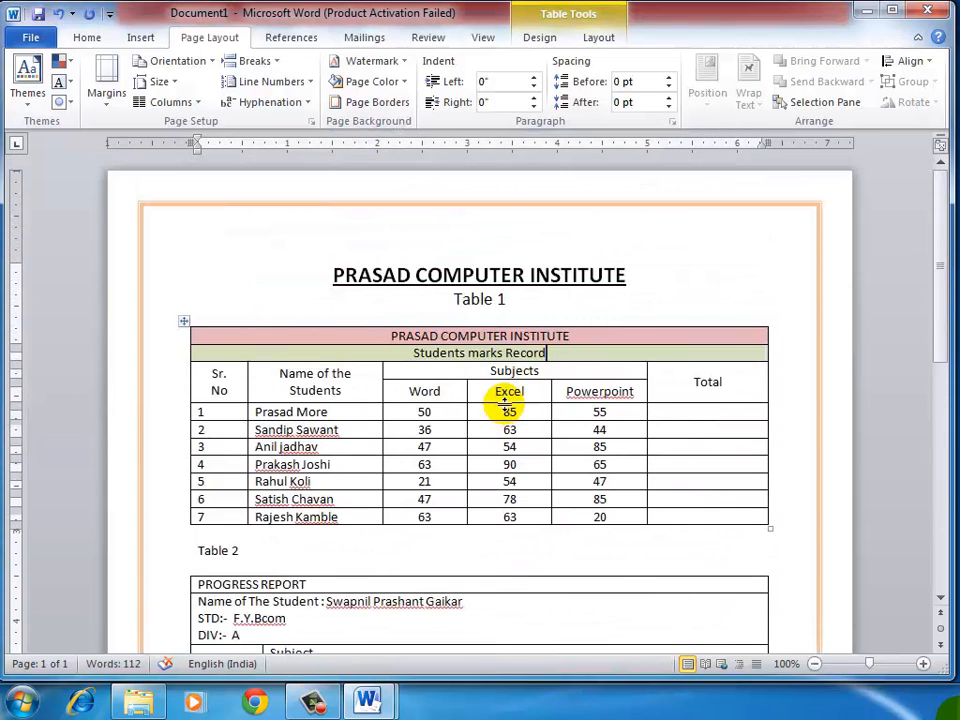
Step: Switch to 3.doc, zoom out to 70%, and examine the layout and formatting of Tables 1, 2 and 3
mouse_move(367, 702)
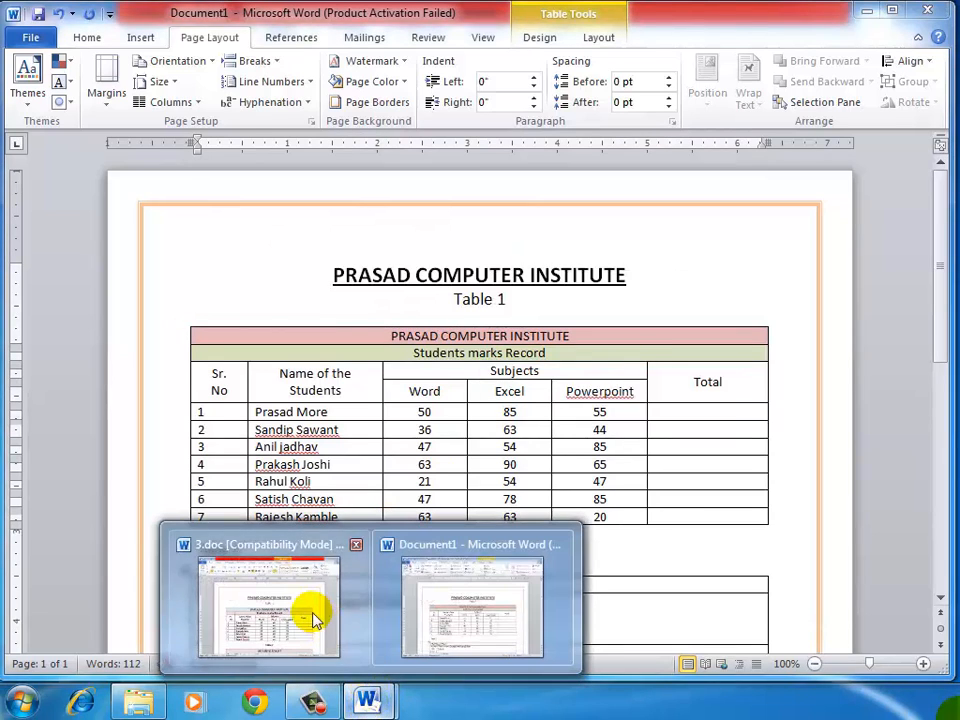
left_click(313, 620)
scroll(453, 461, "down", 9)
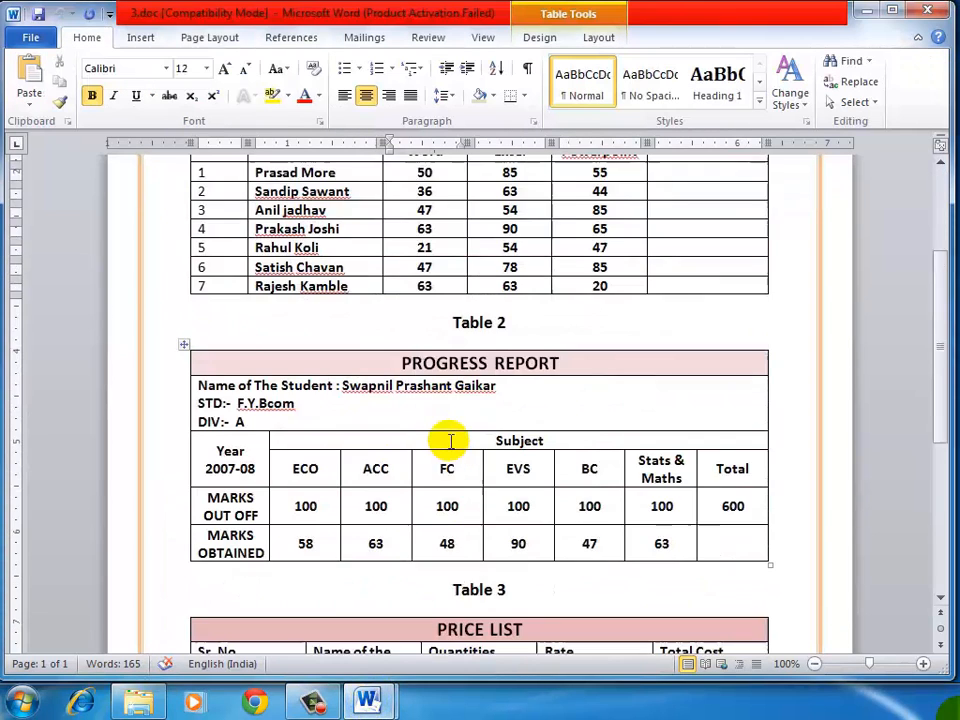
scroll(480, 434, "down", 2)
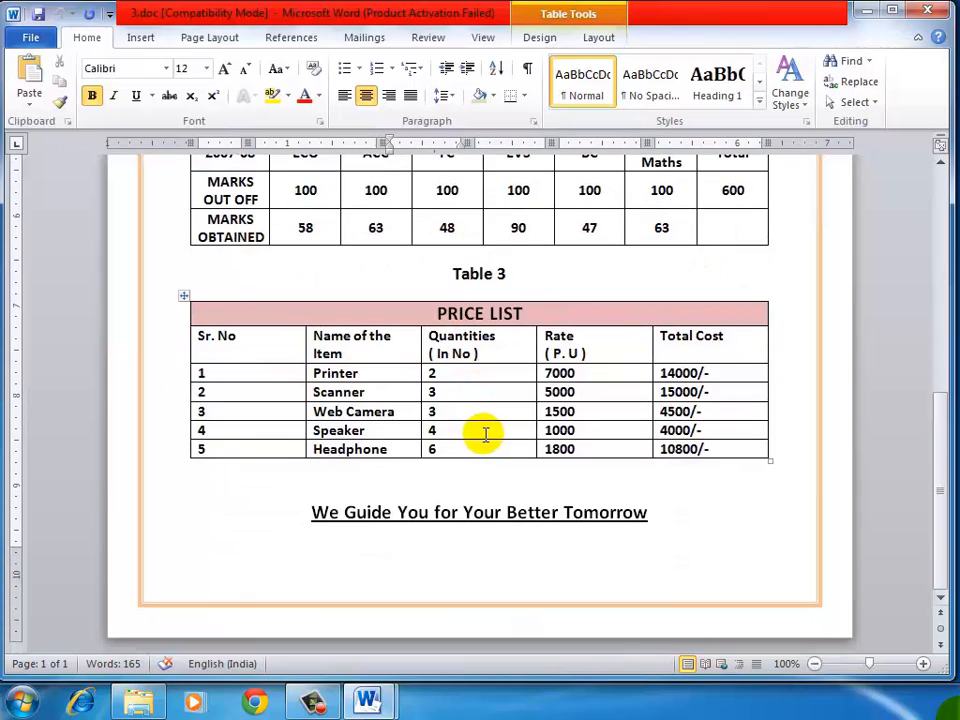
scroll(487, 433, "up", 10)
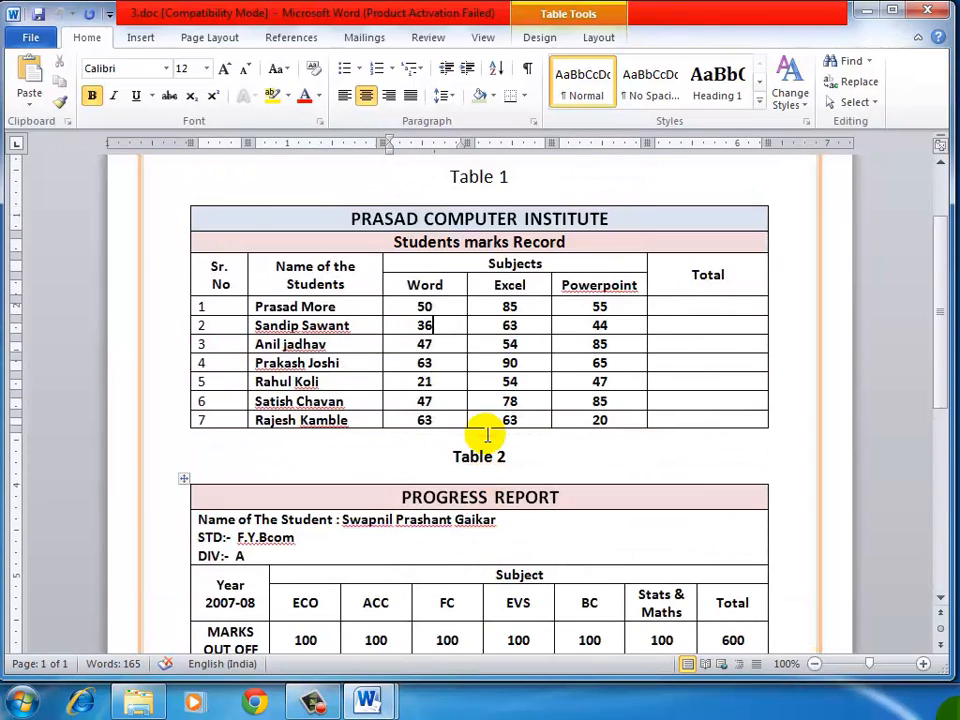
left_click(814, 664)
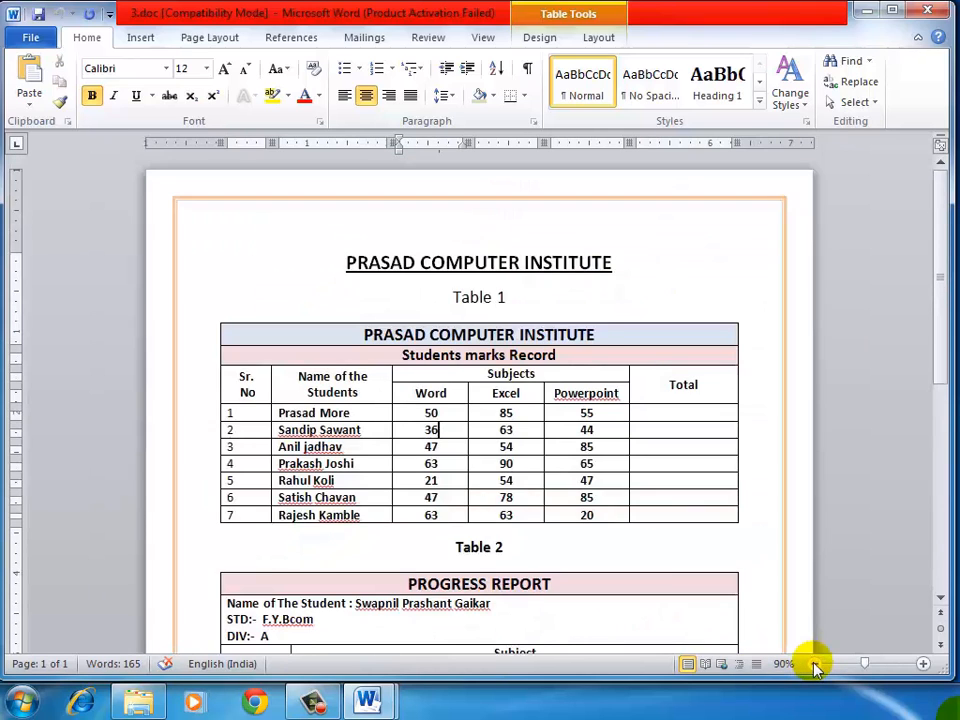
left_click(814, 664)
left_click(814, 664)
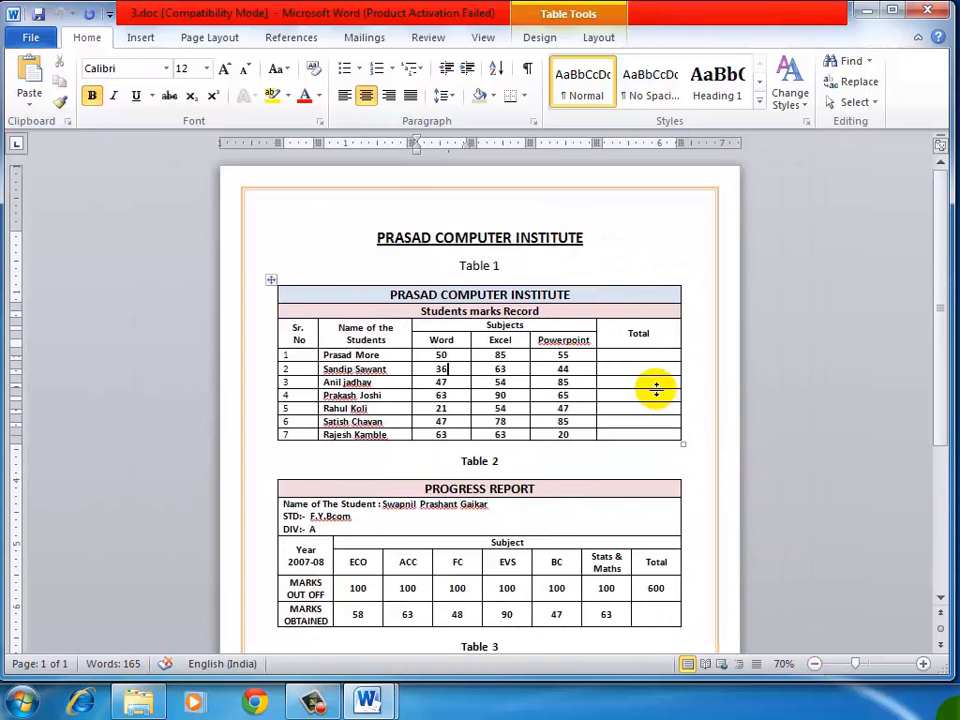
scroll(585, 328, "down", 3)
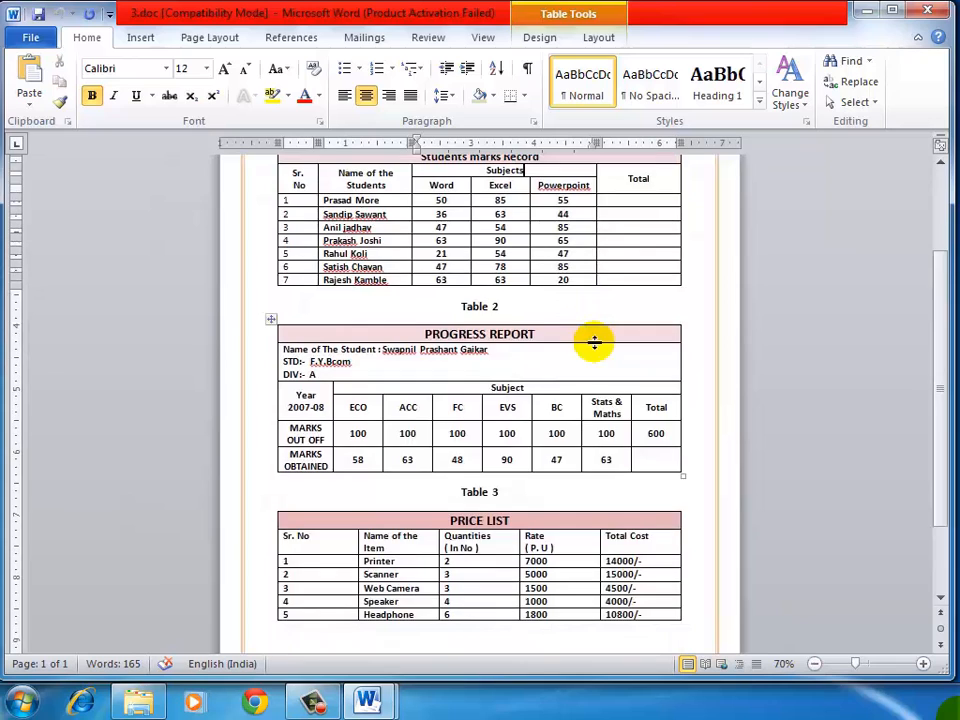
scroll(594, 343, "up", 3)
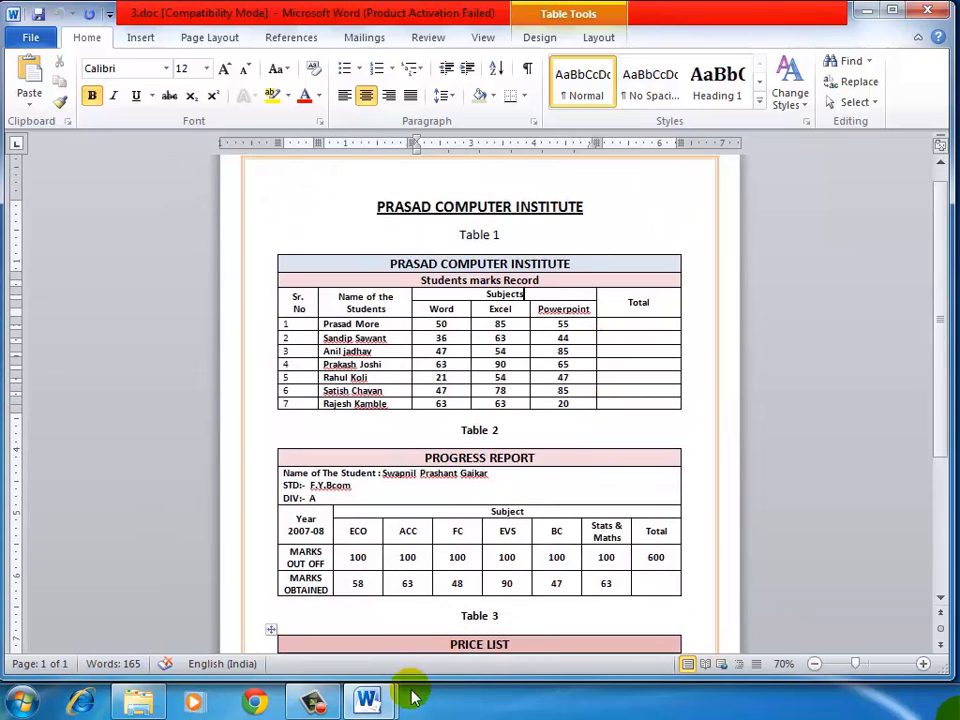
left_click(316, 700)
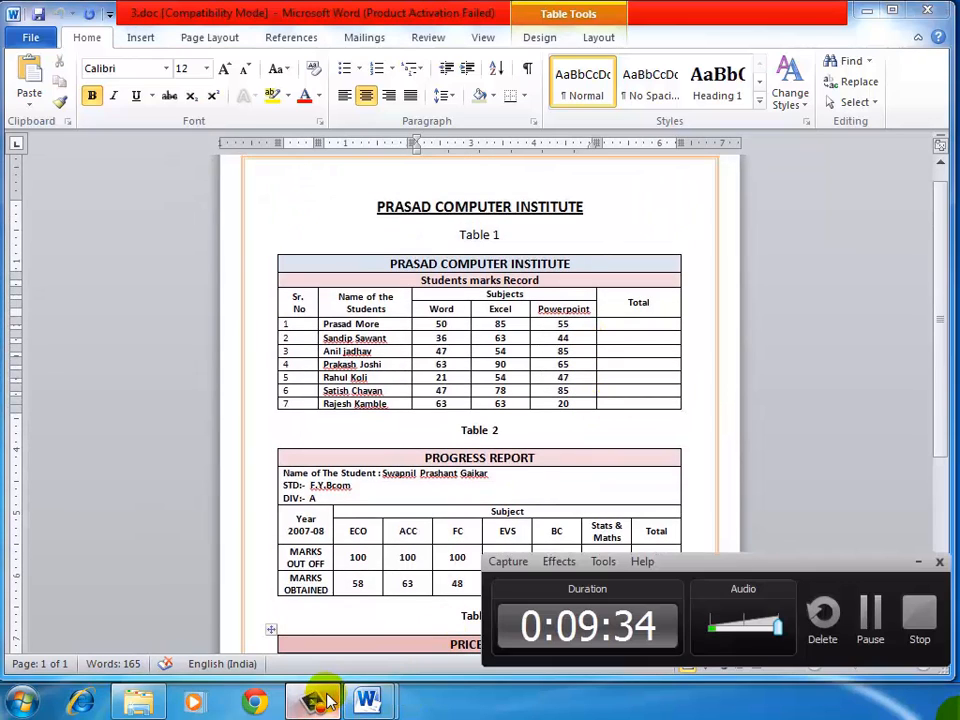
left_click(918, 563)
left_click(651, 418)
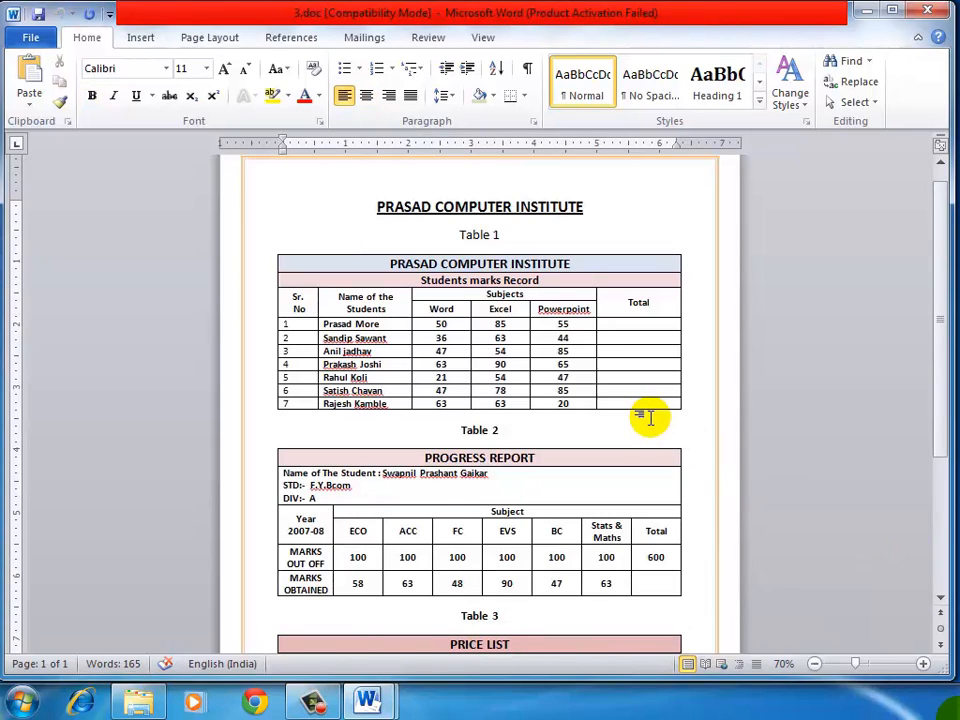